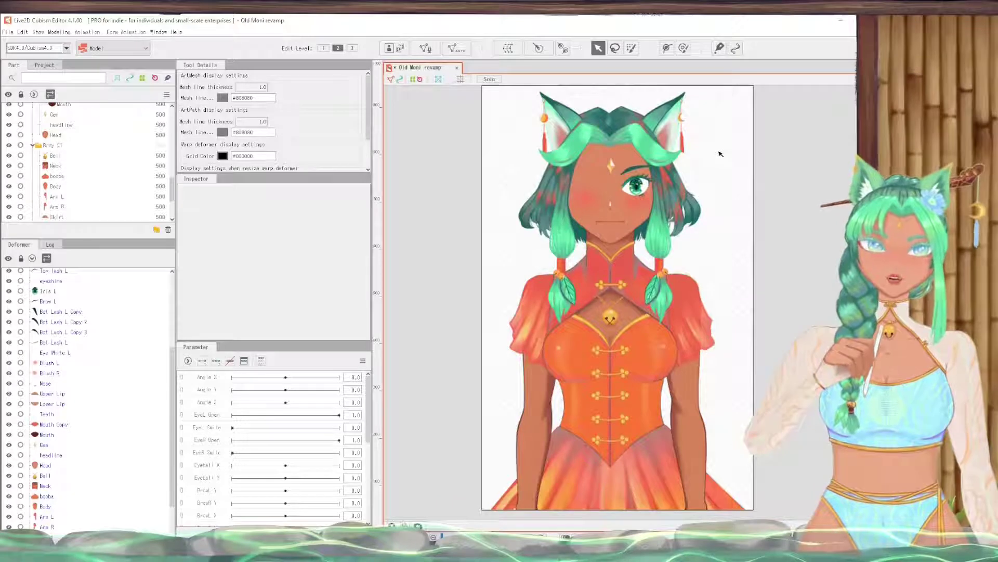
Step: Try moving a single mesh vertex on the fringe, and undo the move
scroll(799, 195, up, 3)
scroll(780, 204, up, 2)
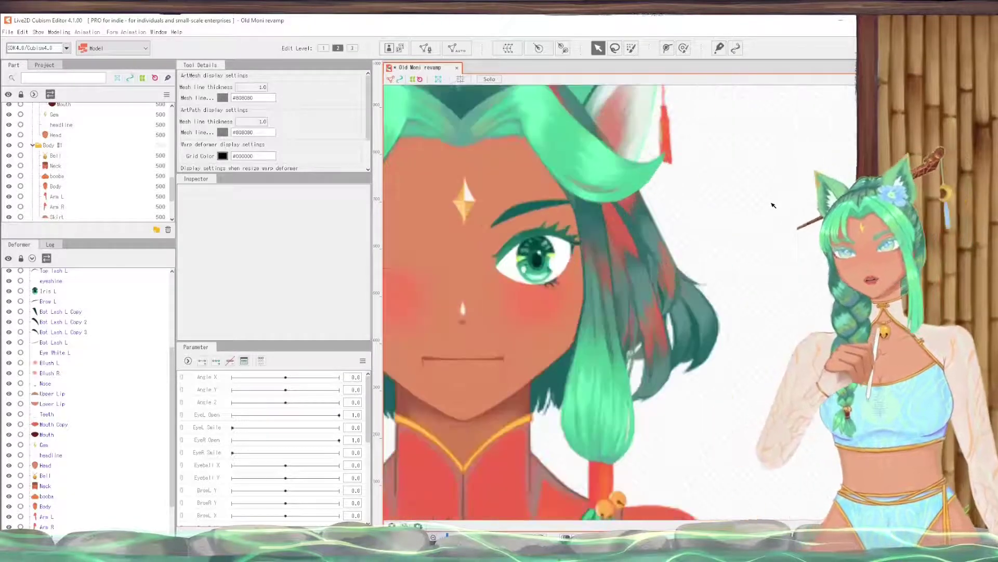
click(594, 153)
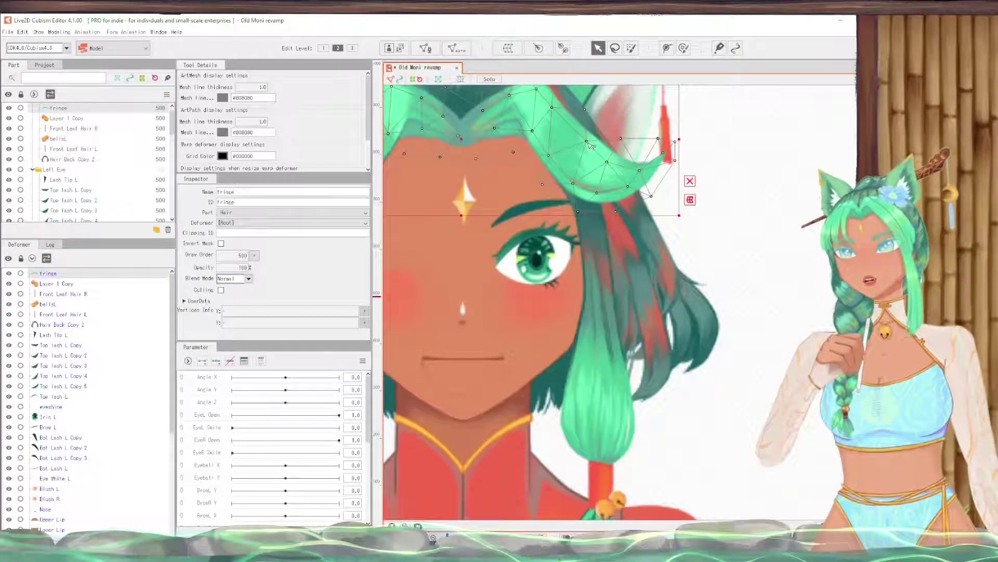
click(599, 164)
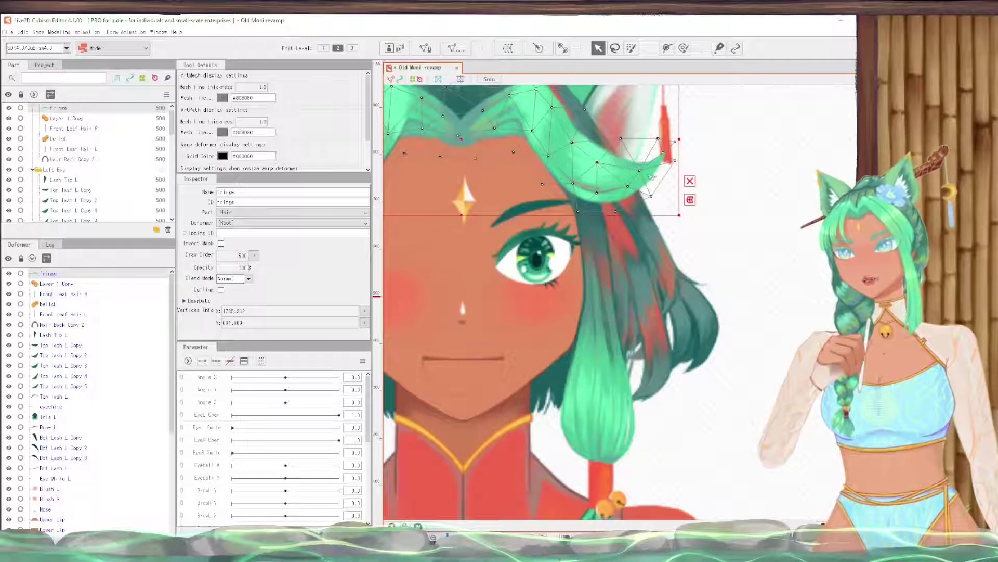
key(ctrl+z)
key(ctrl+z)
scroll(757, 183, down, 2)
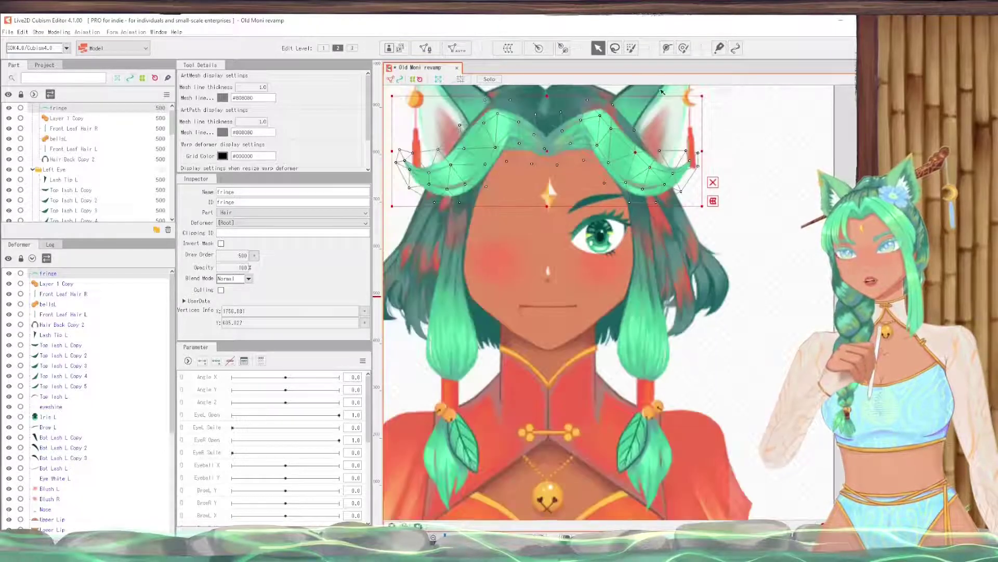
Step: Lasso the mesh vertices on the right half of the fringe and stretch them slightly downward
scroll(630, 91, up, 2)
click(616, 49)
mouse_move(757, 195)
mouse_down()
mouse_move(636, 111)
mouse_move(533, 95)
mouse_move(519, 201)
mouse_move(597, 304)
mouse_move(722, 225)
mouse_move(726, 178)
mouse_move(635, 166)
mouse_up()
key(v)
key(ctrl+z)
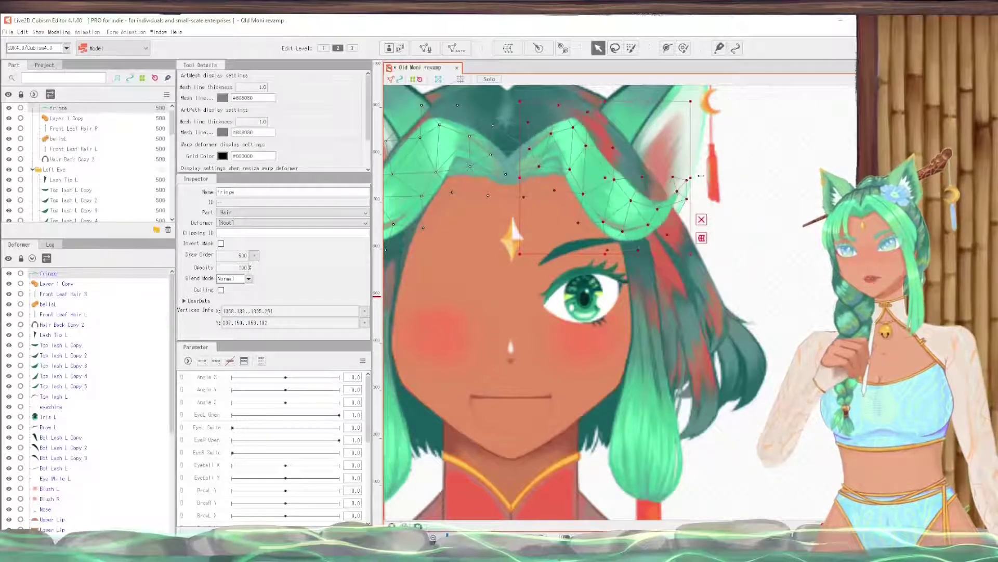
drag(614, 254, 614, 263)
click(794, 194)
Step: Create a warp deformer as parent of the fringe mesh, with 2 × 2 Bezier divisions and 5 × 5 conversion divisions
scroll(671, 156, down, 5)
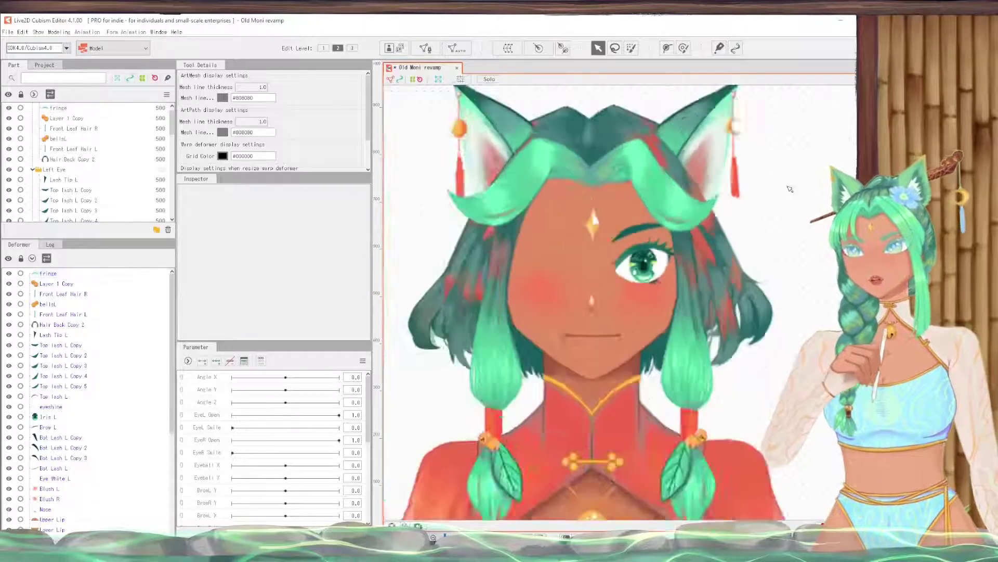
scroll(668, 192, up, 3)
click(668, 193)
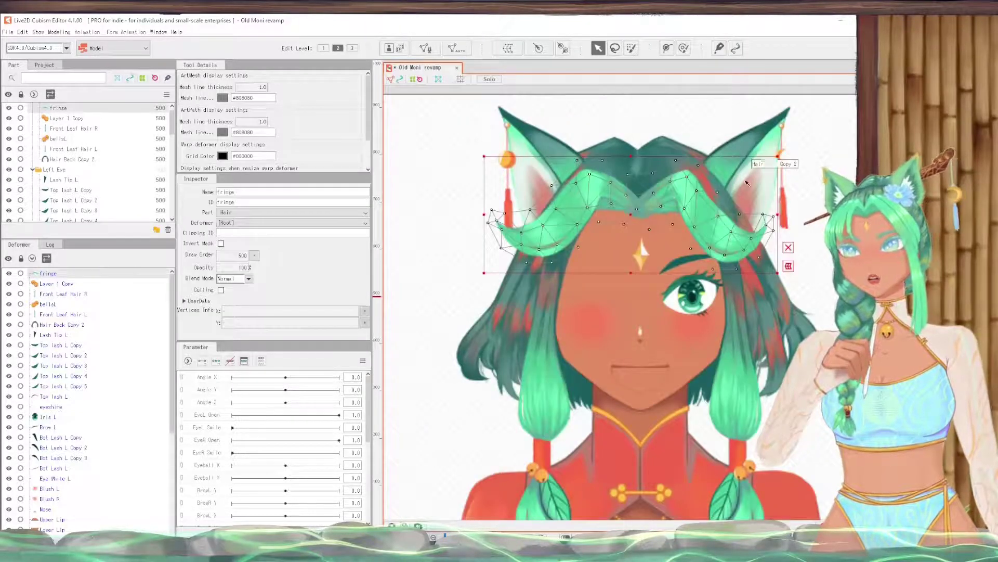
scroll(780, 156, up, 2)
scroll(653, 115, down, 3)
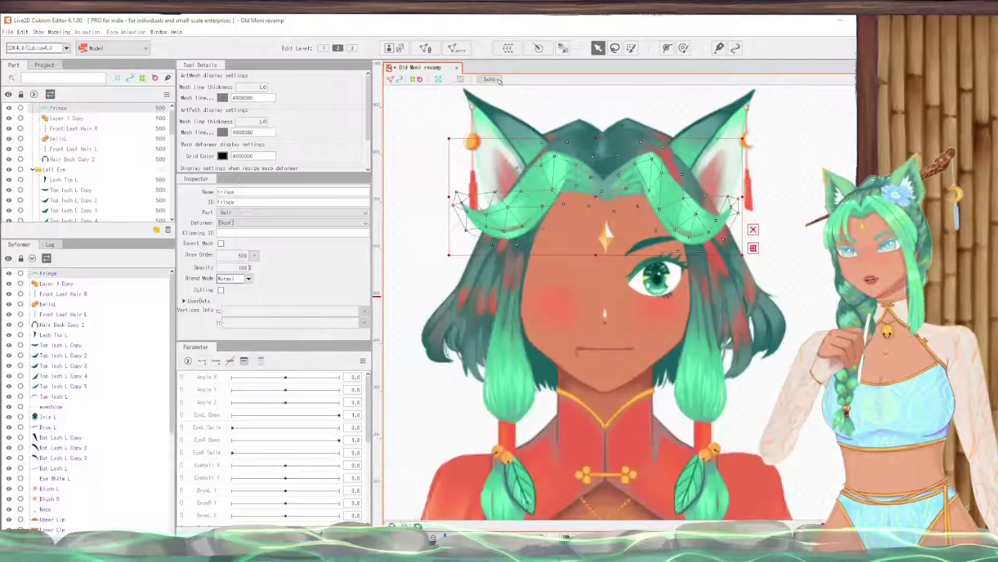
scroll(489, 100, up, 3)
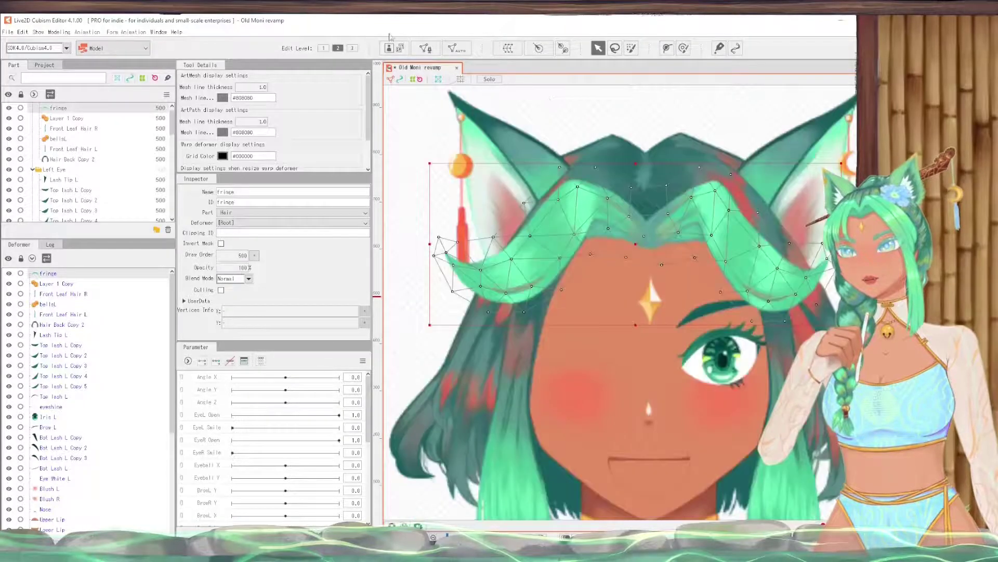
click(516, 54)
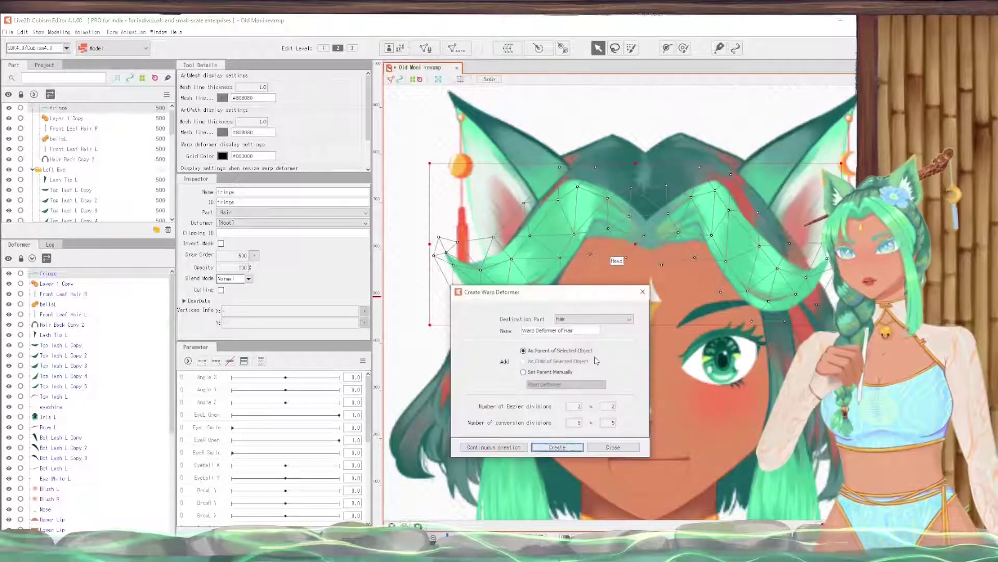
click(567, 448)
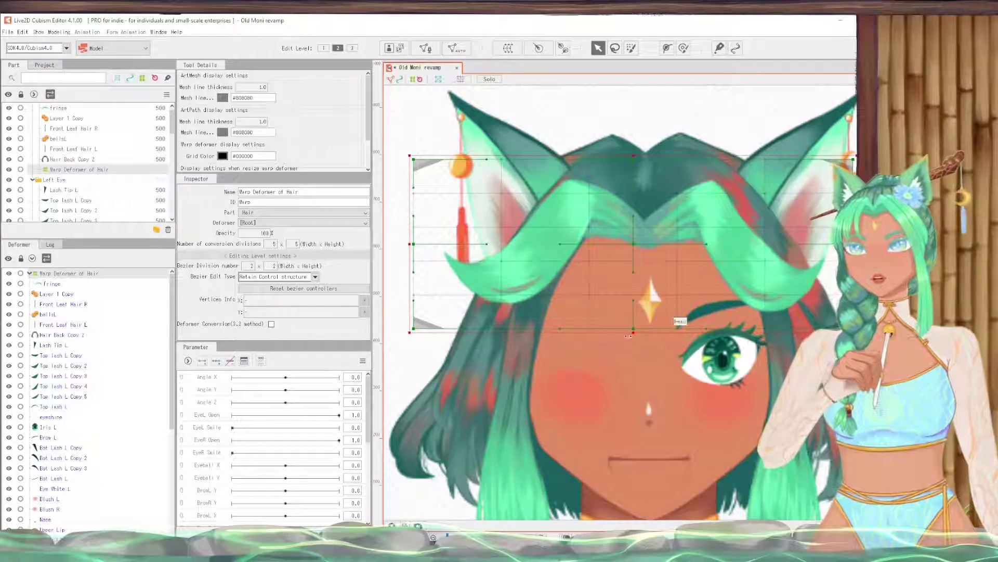
Step: Try distorting the fringe by resizing and bending its warp deformer, and undo all the distortions
drag(633, 332, 641, 270)
key(ctrl+z)
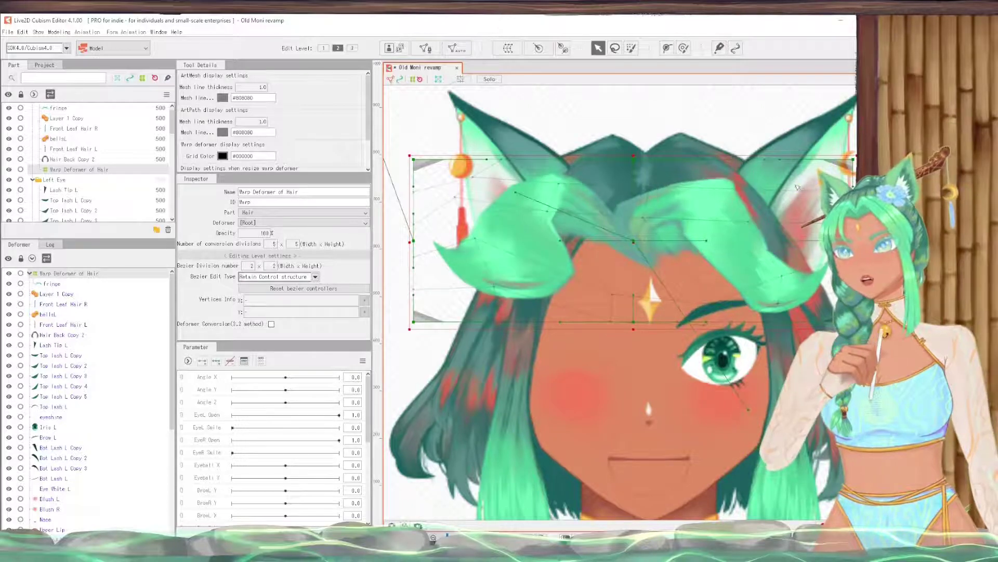
drag(633, 155, 634, 106)
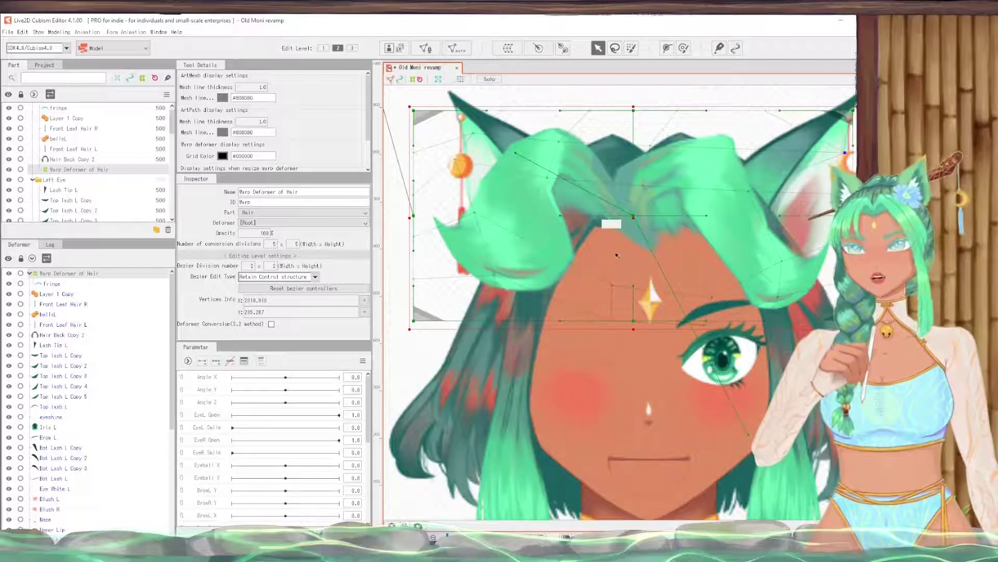
key(ctrl+z)
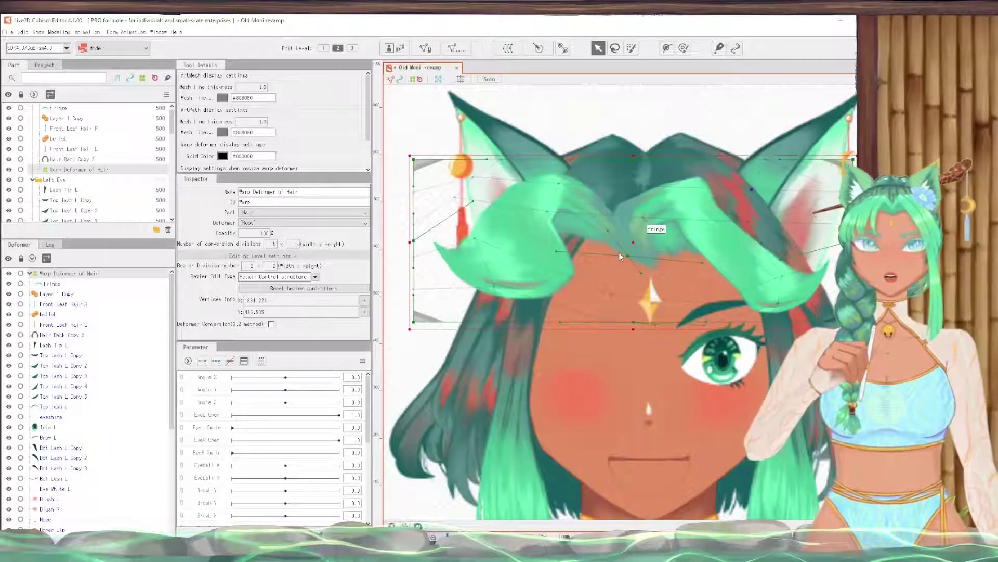
key(ctrl+z)
key(ctrl+z)
key(ctrl+z)
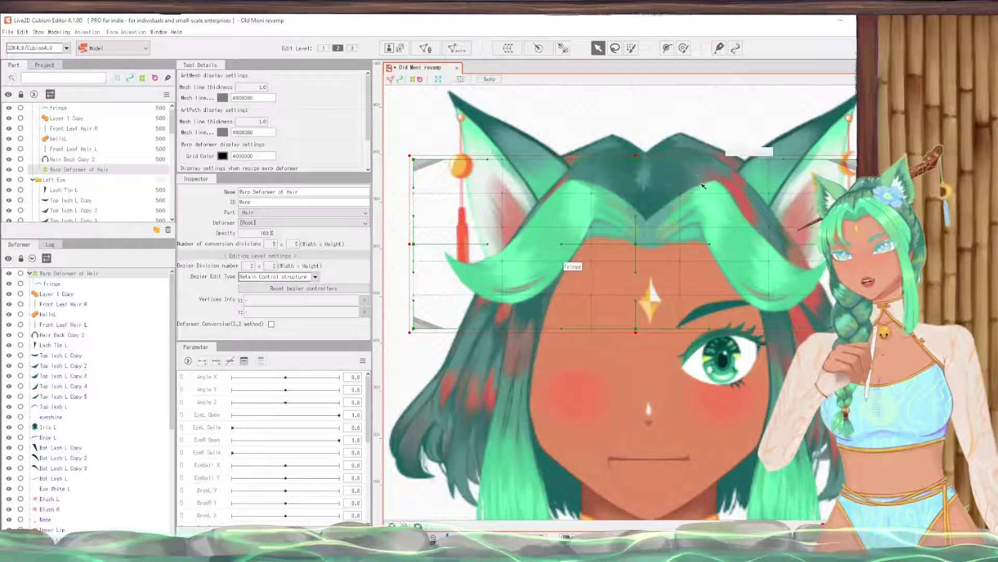
Step: Delete the warp deformer that holds the fringe mesh
key(Delete)
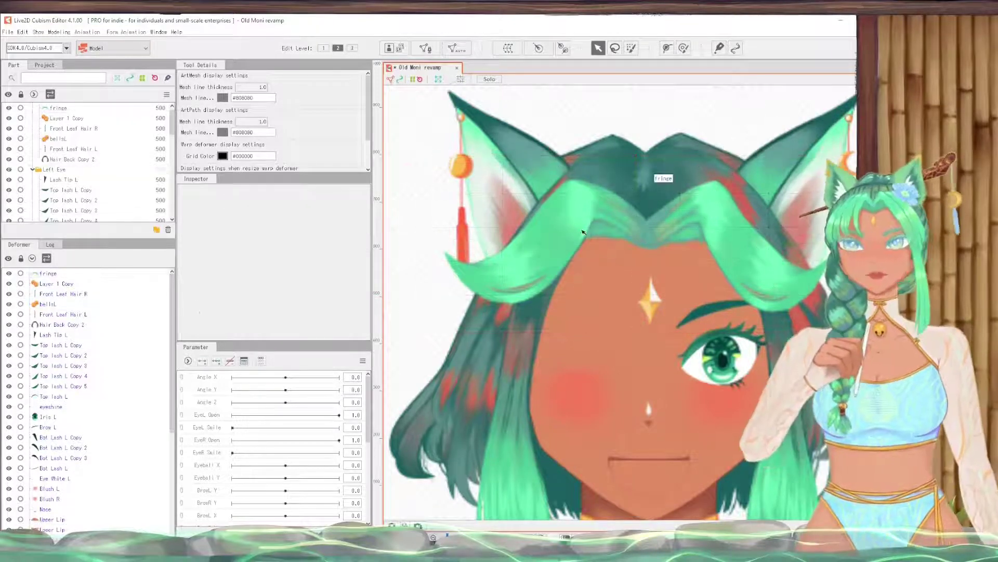
click(592, 226)
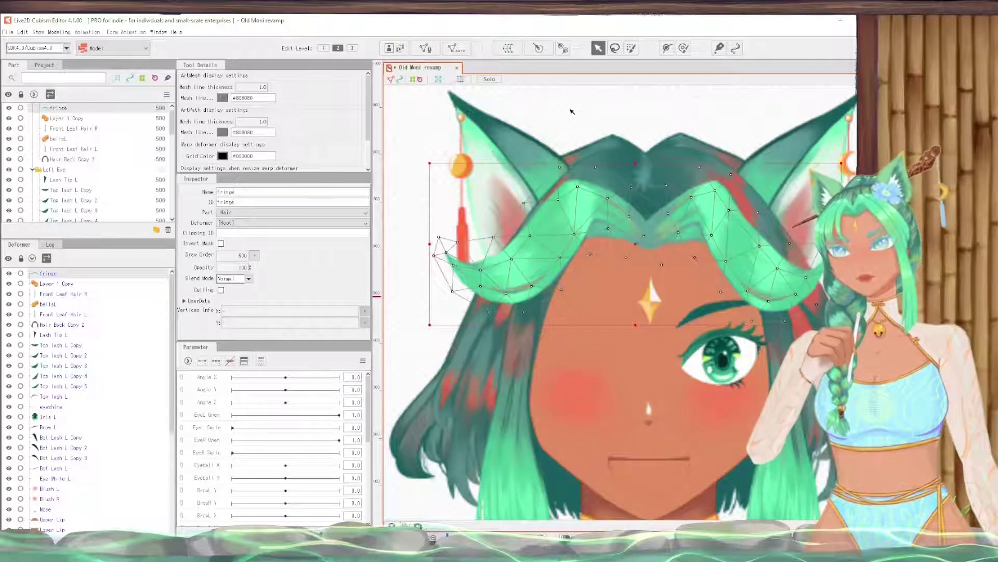
click(572, 111)
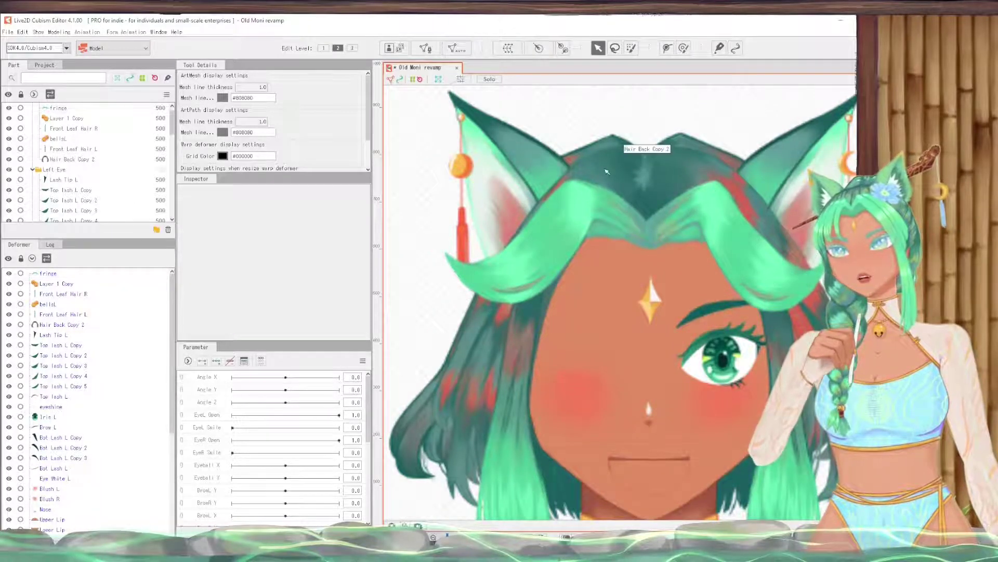
Step: Draw a rotation deformer without a child object from the puffed sleeve's shoulder down to its hem, and try rotating it
scroll(660, 411, down, 4)
scroll(541, 441, up, 4)
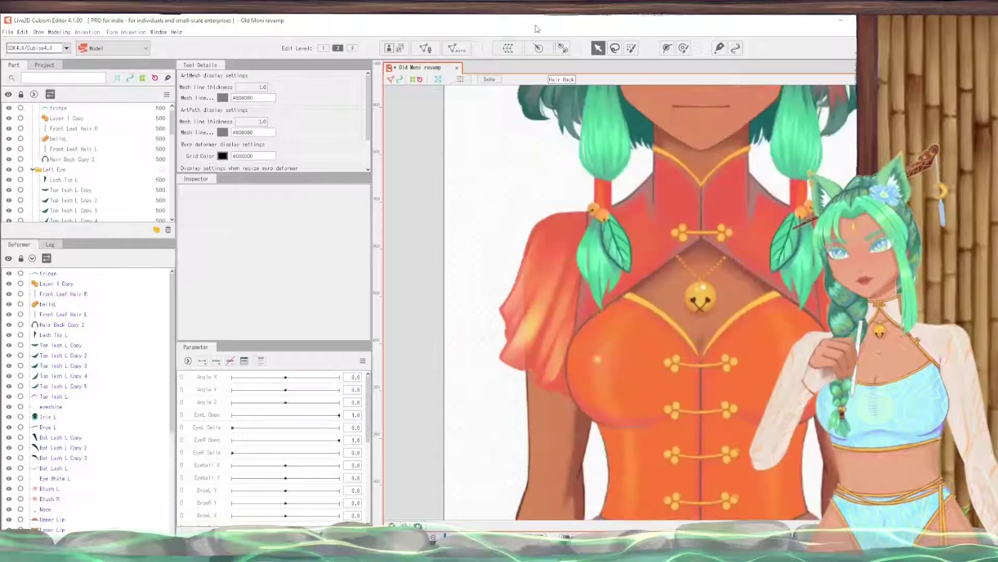
click(538, 48)
key(Escape)
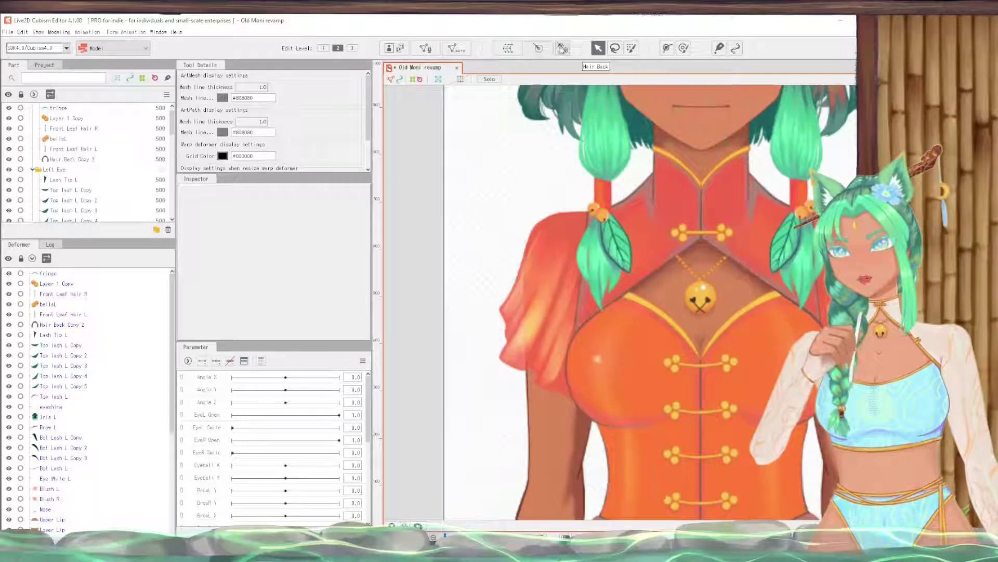
click(563, 48)
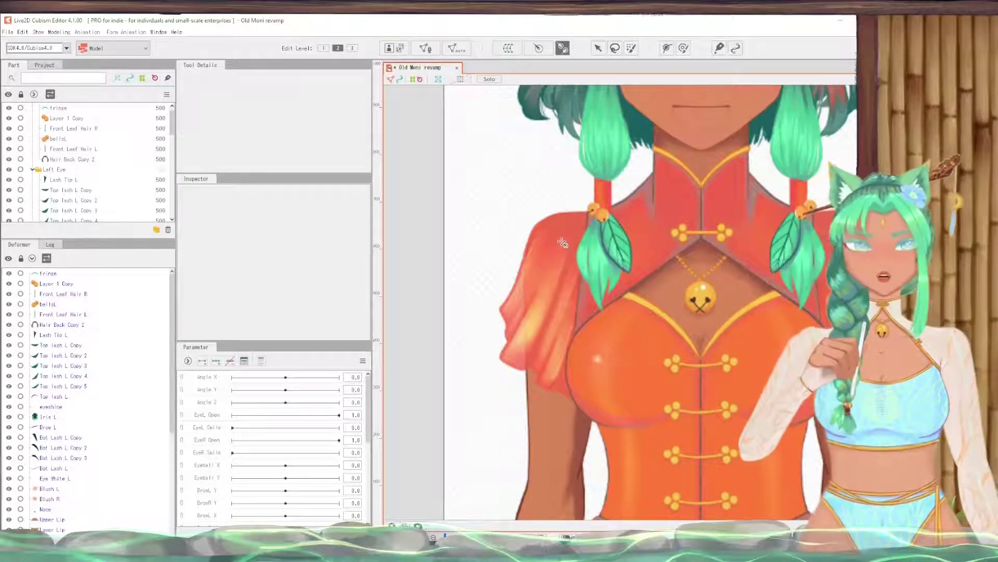
drag(561, 241, 553, 370)
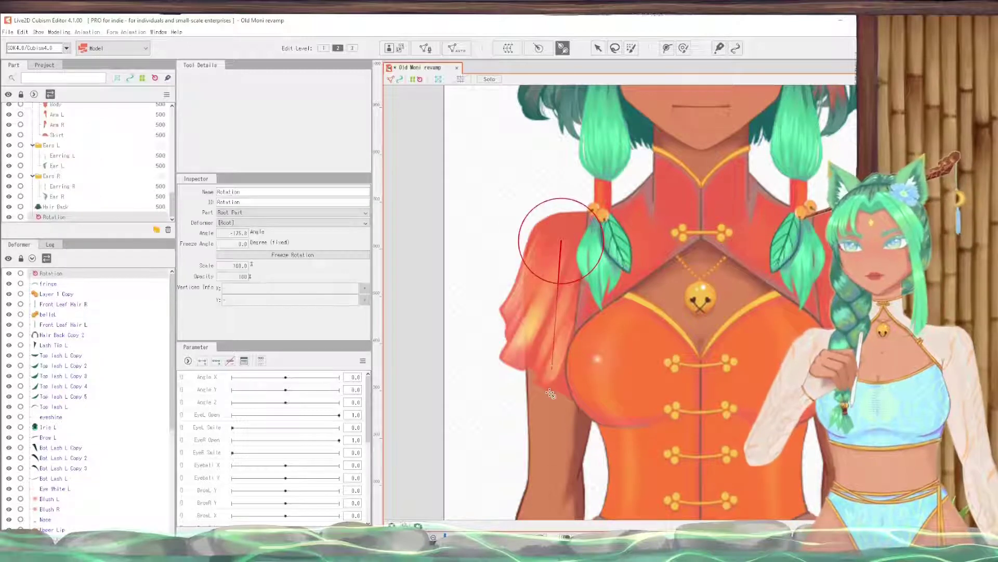
click(598, 49)
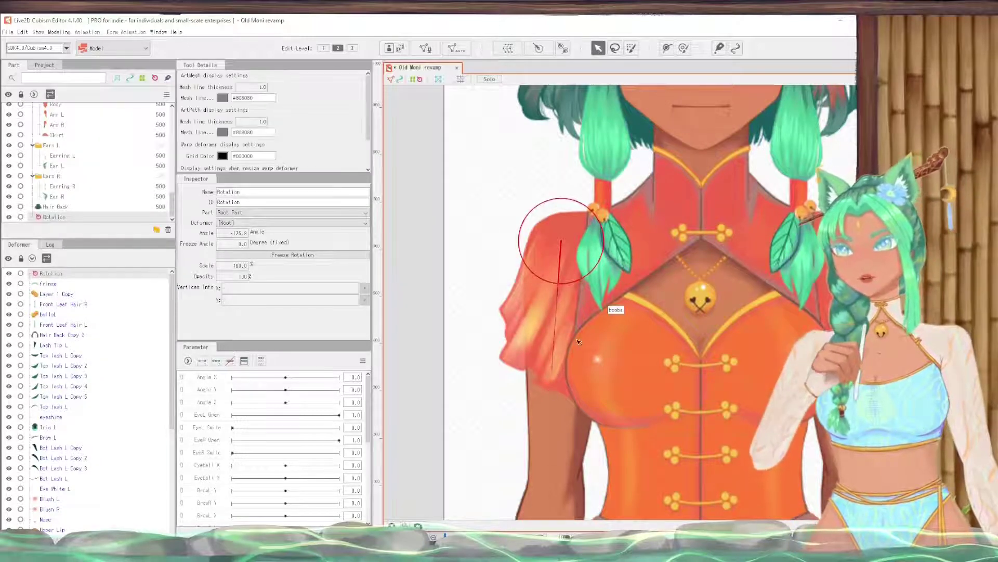
drag(552, 368, 530, 403)
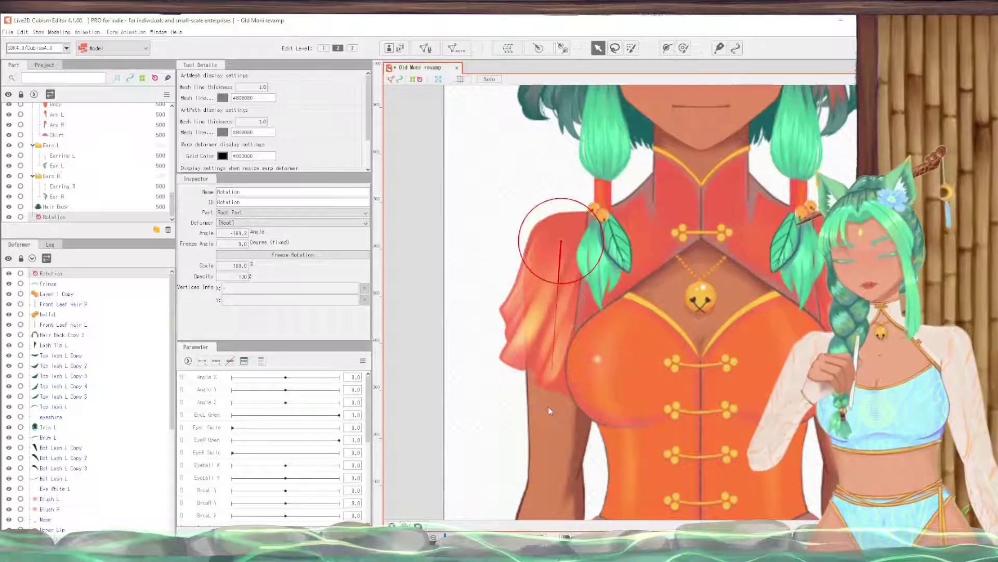
Step: Draw a rotation deformer for the Arm R mesh from the shoulder down the sleeve, and try swinging the arm with it
click(549, 416)
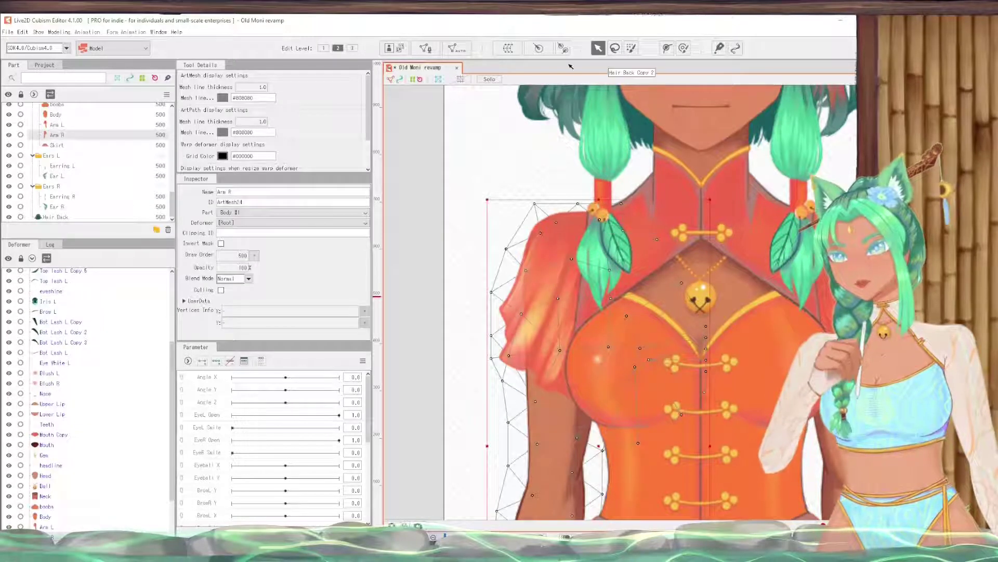
click(562, 48)
drag(552, 240, 543, 365)
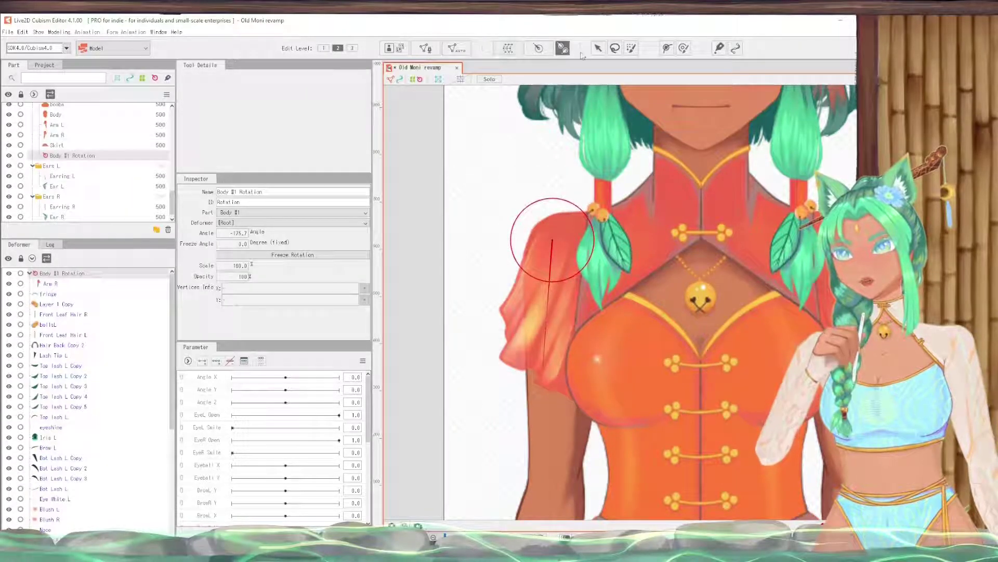
click(598, 48)
drag(542, 366, 499, 312)
click(447, 309)
Step: Create a warp deformer named "Body x" in the Root Part, using continuous creation to keep adding deformers
key(ctrl+0)
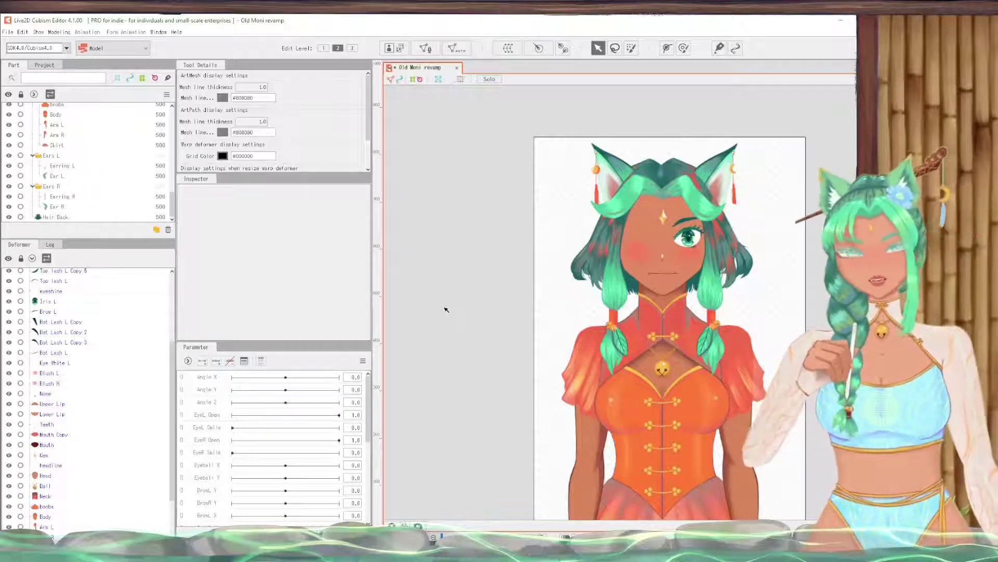
drag(447, 309, 319, 242)
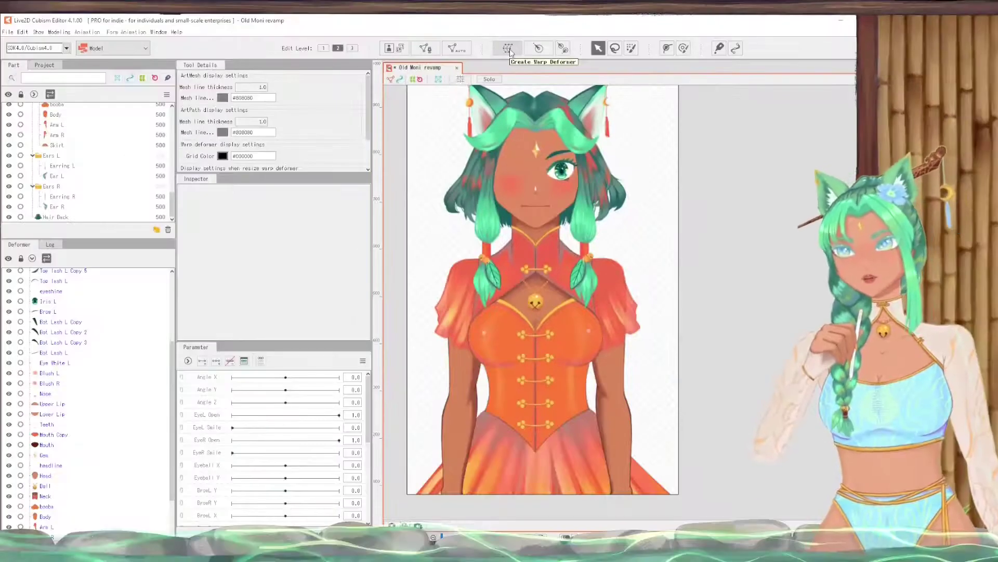
click(511, 50)
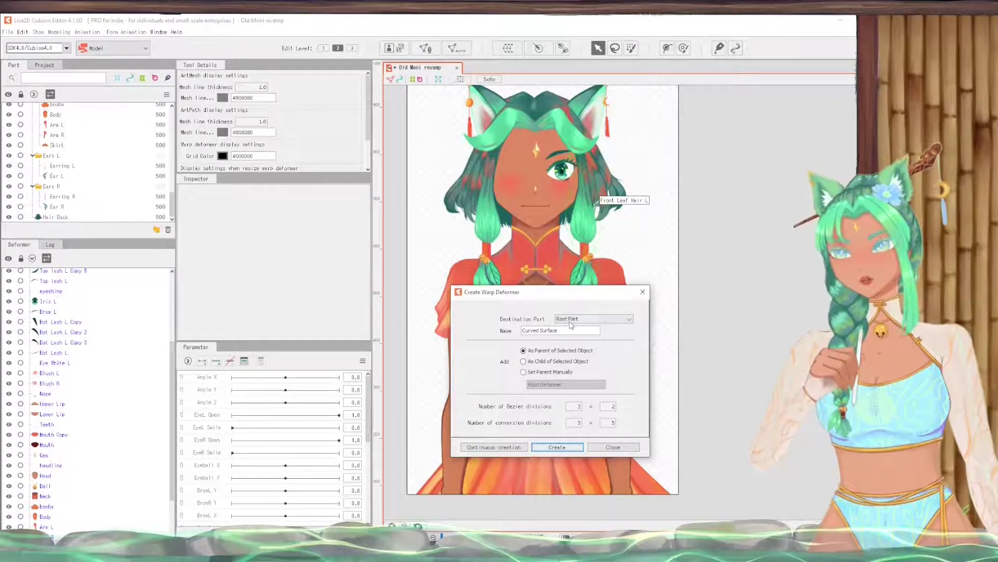
click(572, 320)
click(578, 324)
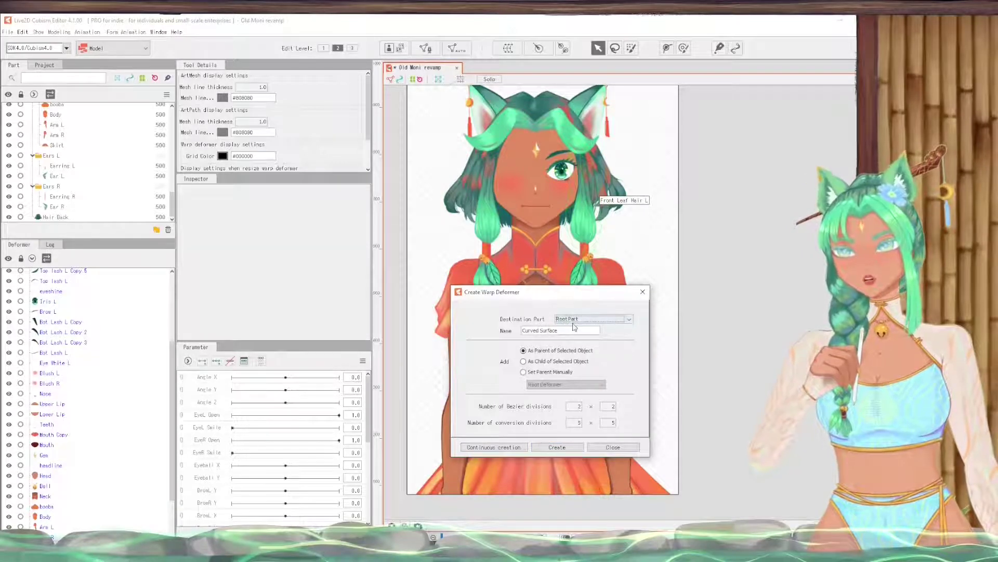
drag(583, 331, 521, 330)
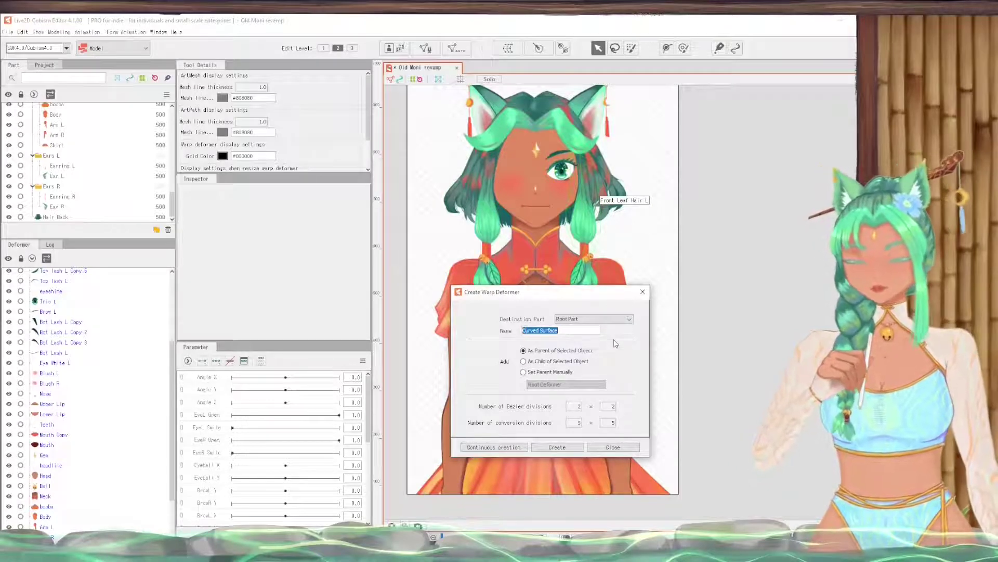
text(B)
key(BackSpace)
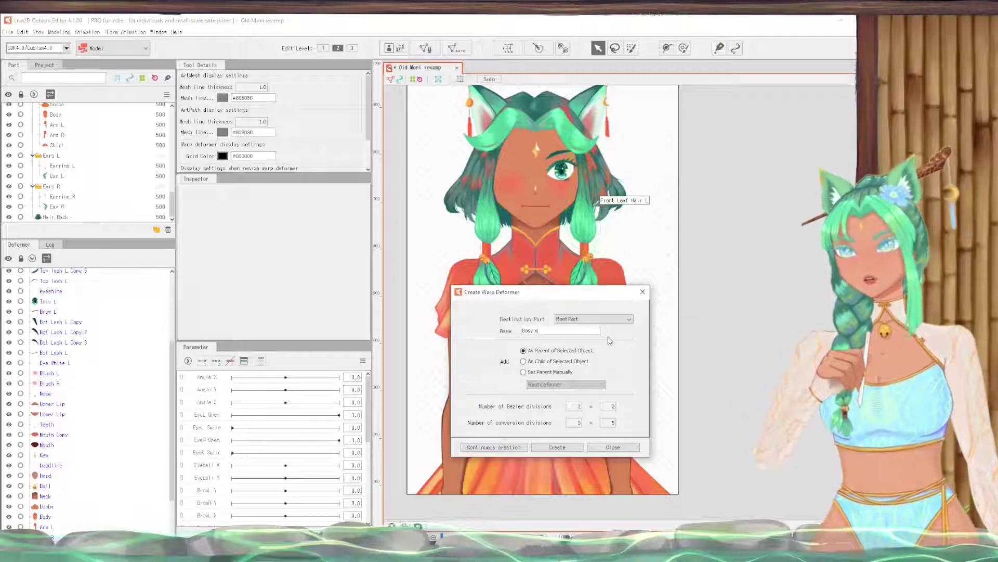
text(dy)
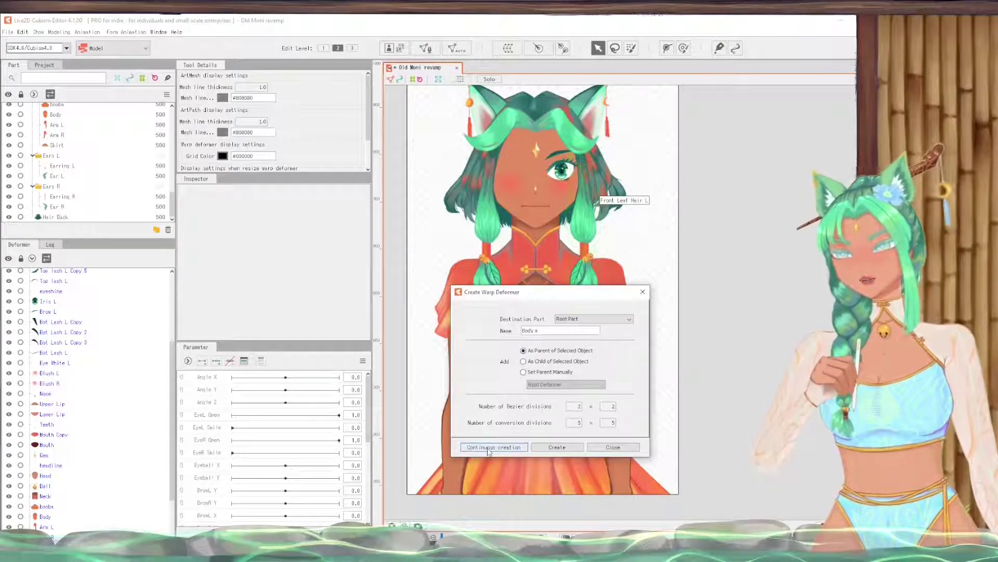
click(489, 448)
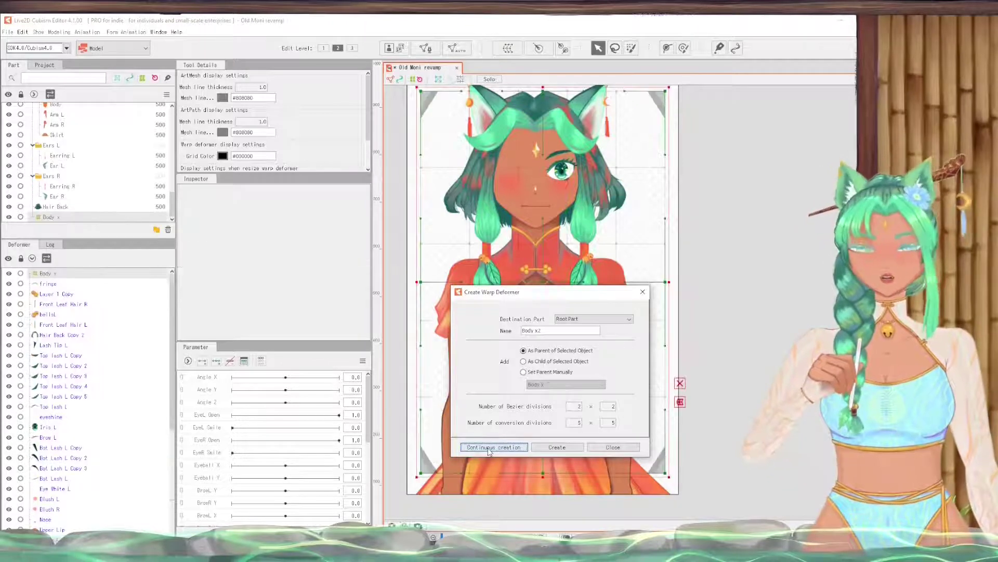
Step: Create the warp deformers "Breath", "Body Y" and "Body Z" in the Root Part, each as the parent of the previous one
click(543, 331)
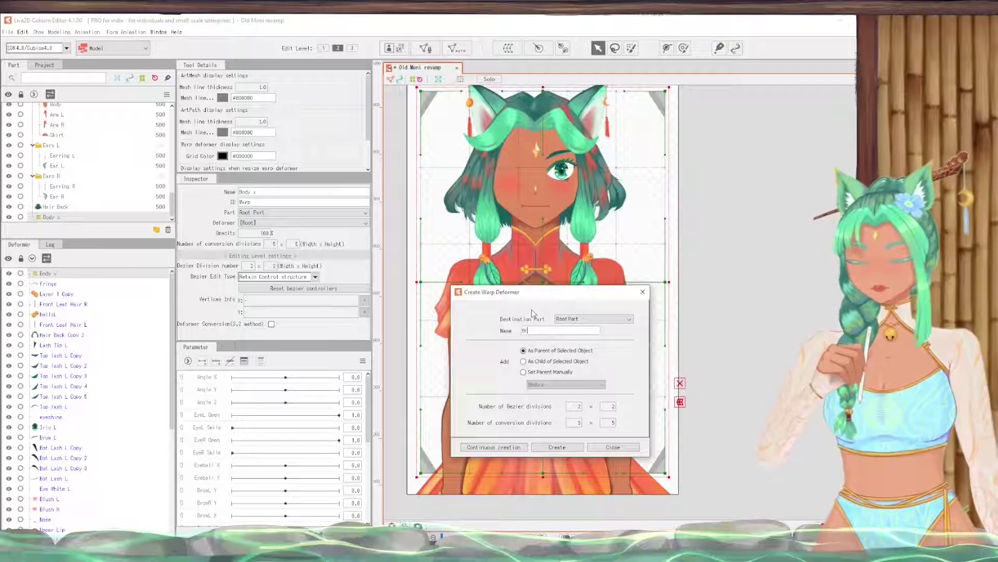
click(504, 449)
double_click(563, 329)
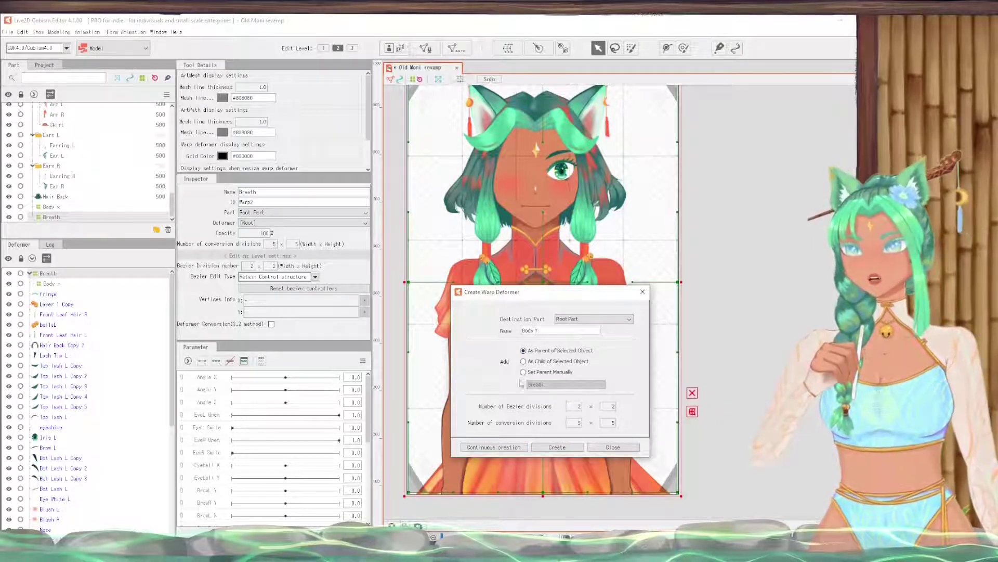
click(524, 448)
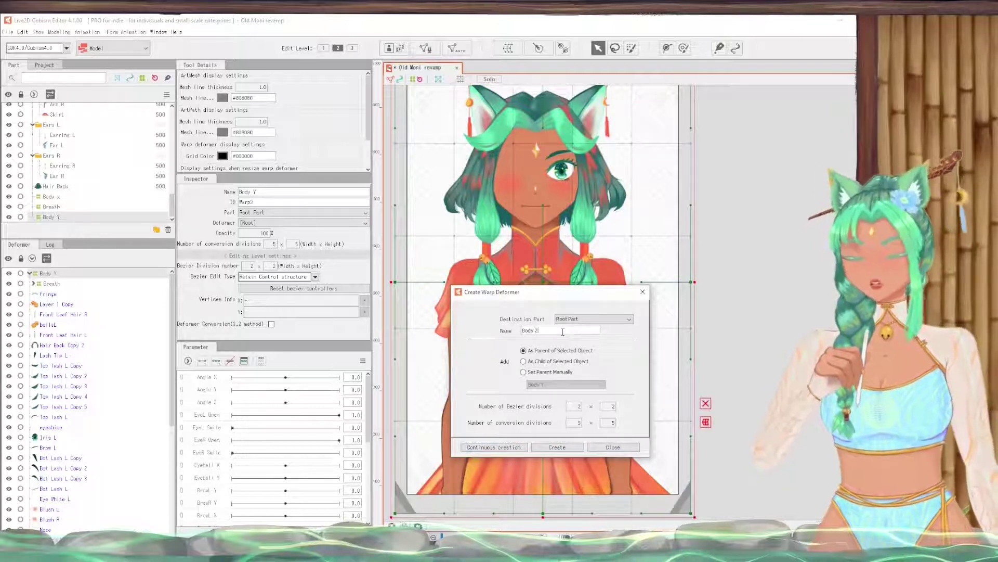
click(563, 448)
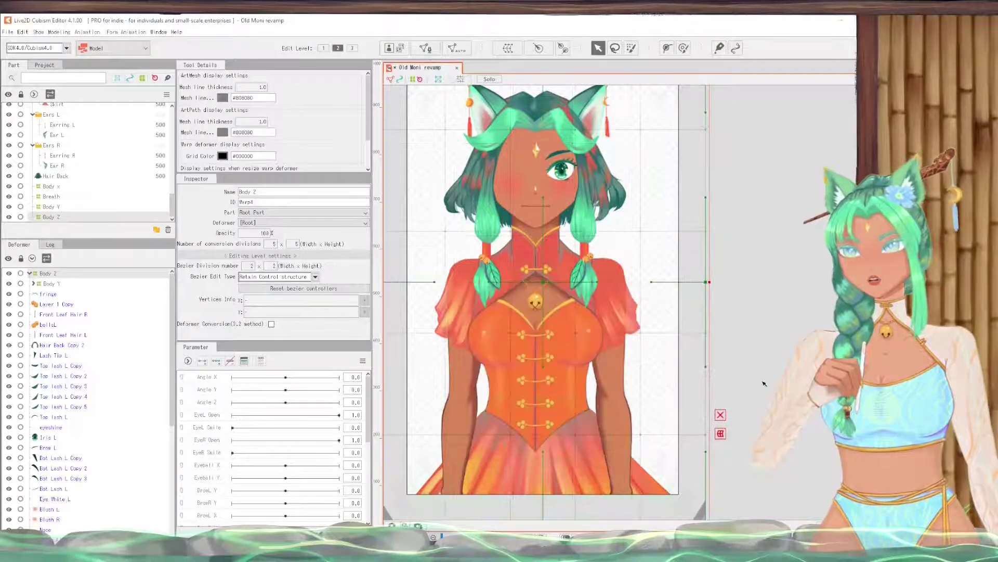
Step: Select all four nested body warp deformers from Body Z down to Body x and enlarge them outward around the whole character
scroll(765, 380, down, 2)
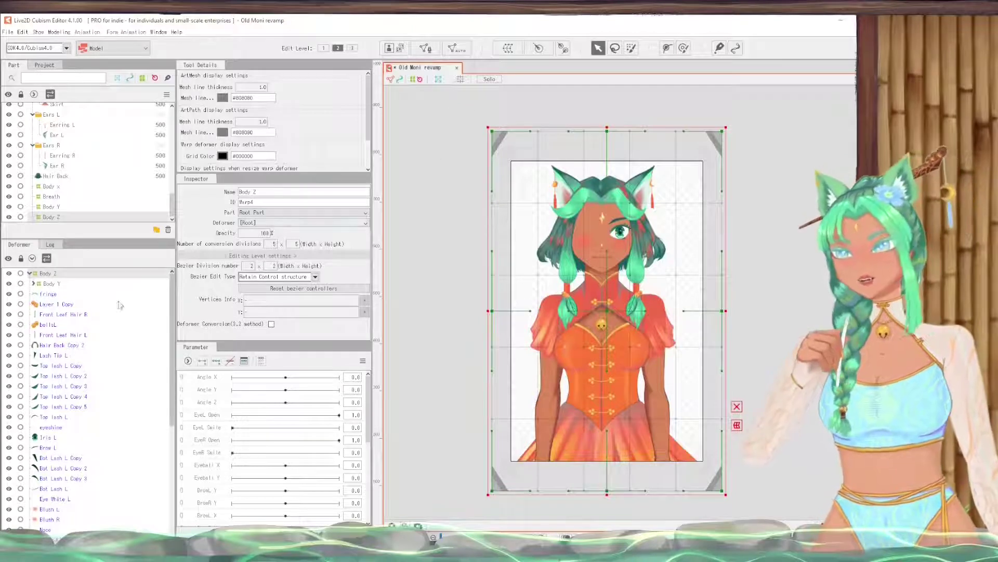
click(33, 284)
click(37, 294)
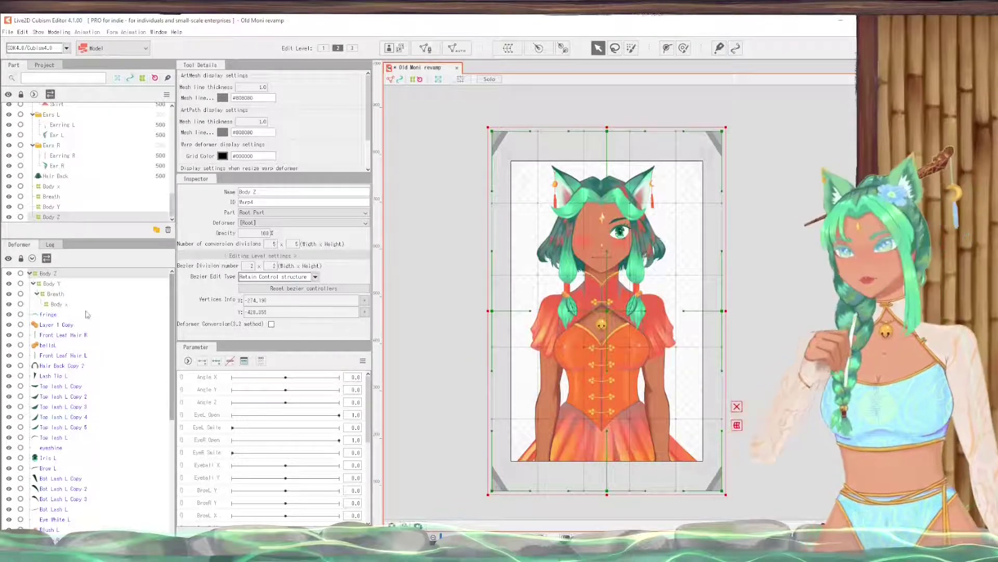
shift+click(56, 304)
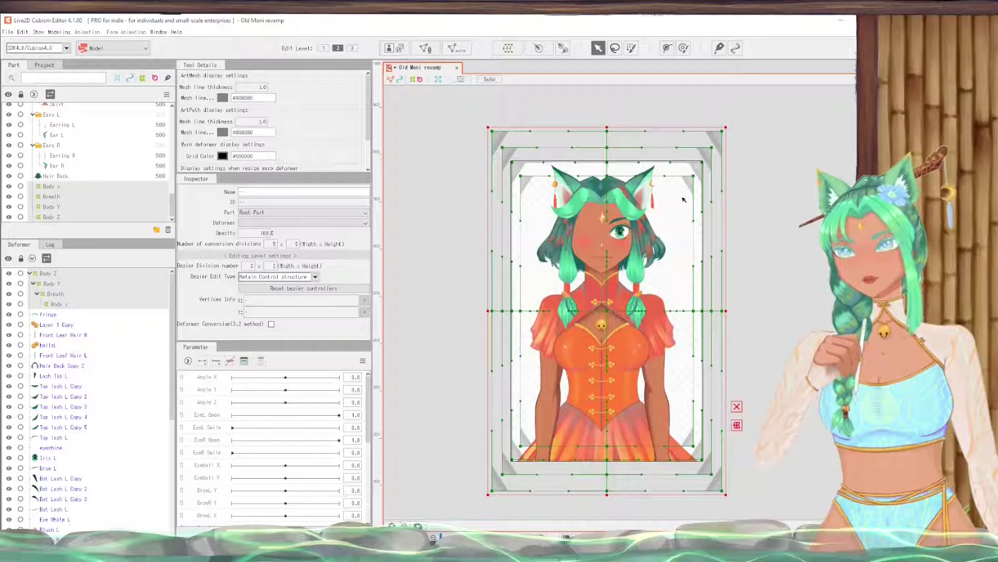
scroll(607, 147, up, 3)
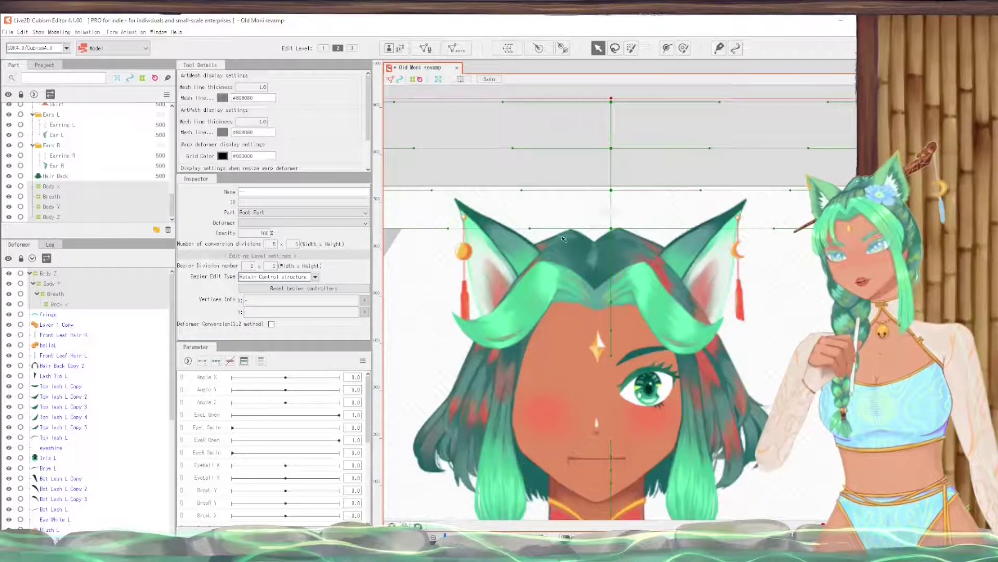
scroll(605, 191, down, 3)
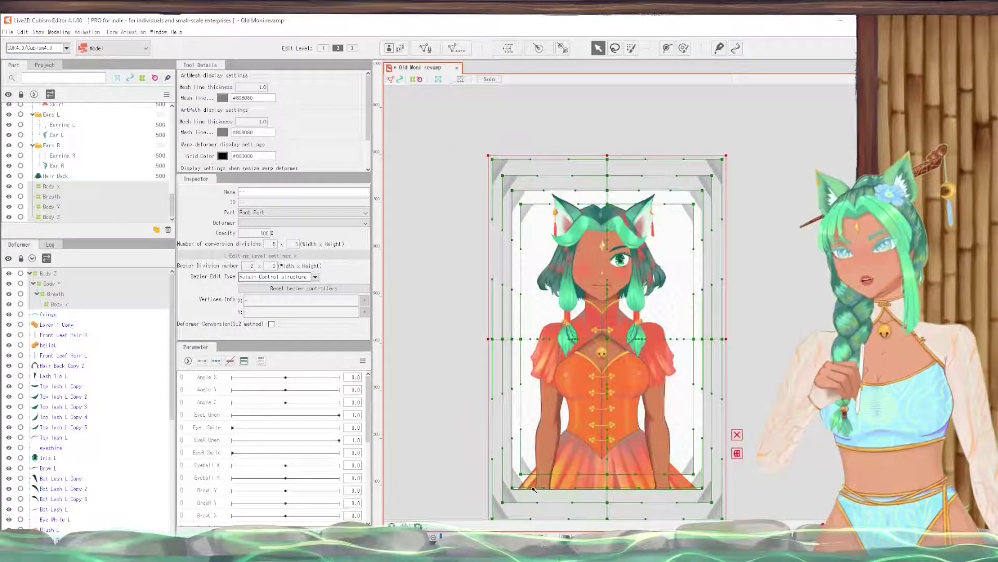
scroll(598, 489, down, 2)
scroll(503, 203, up, 2)
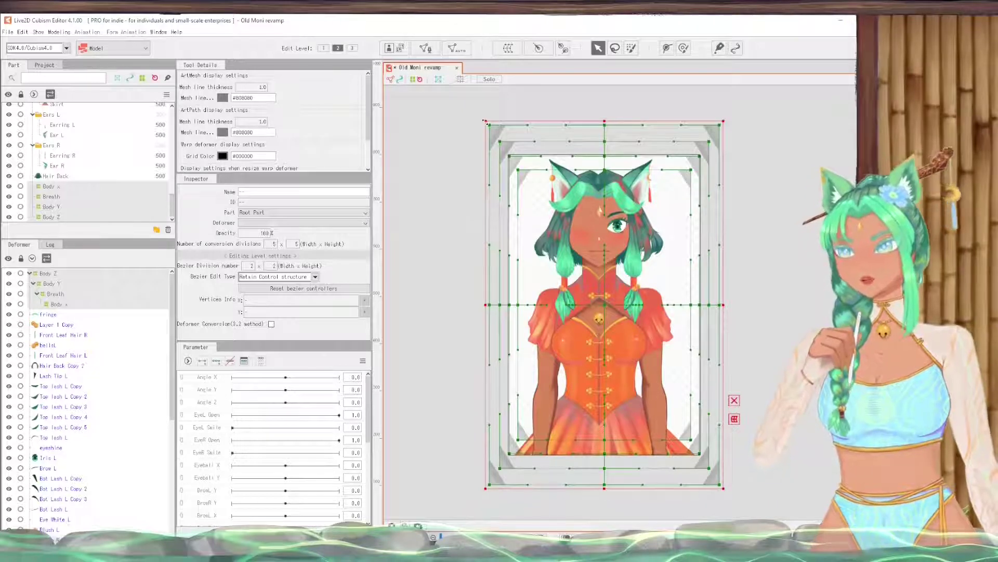
mouse_move(485, 121)
mouse_down()
mouse_move(467, 94)
mouse_move(474, 104)
mouse_up()
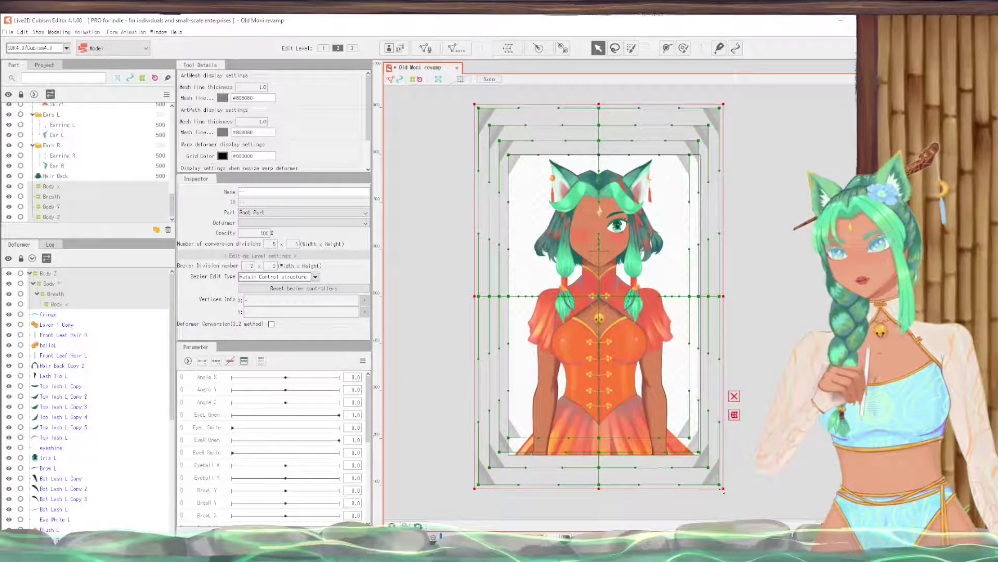
drag(724, 490, 735, 512)
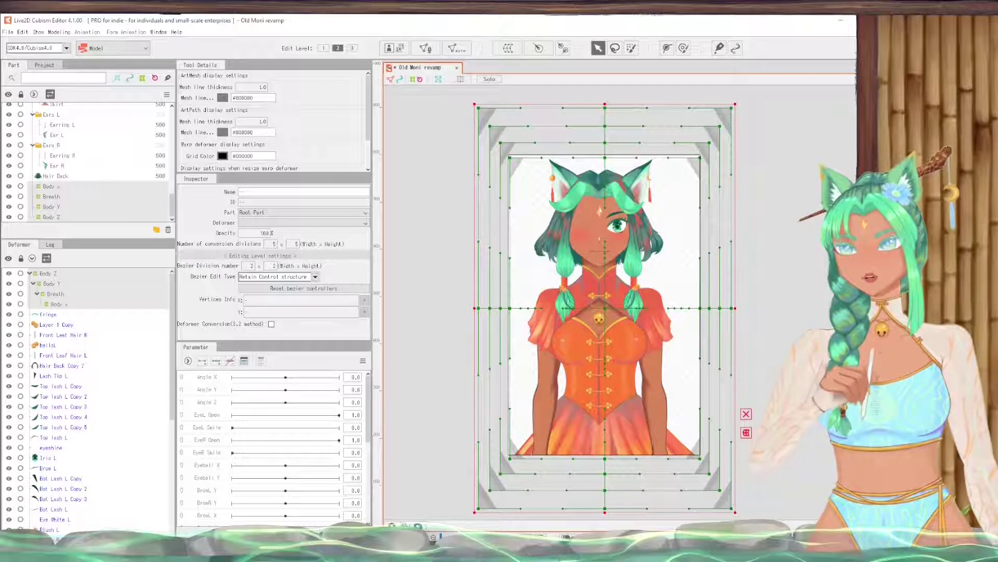
drag(475, 309, 465, 309)
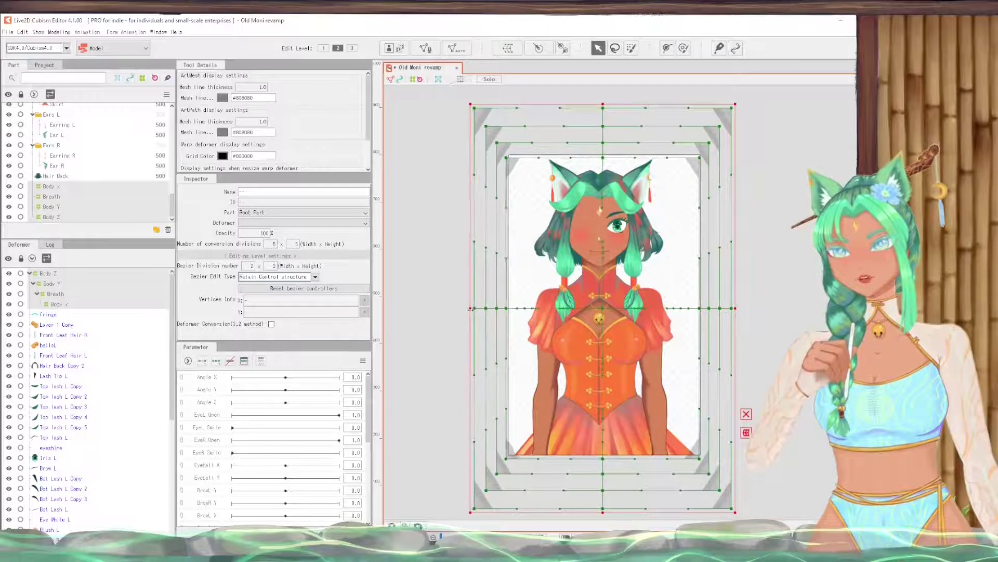
click(813, 297)
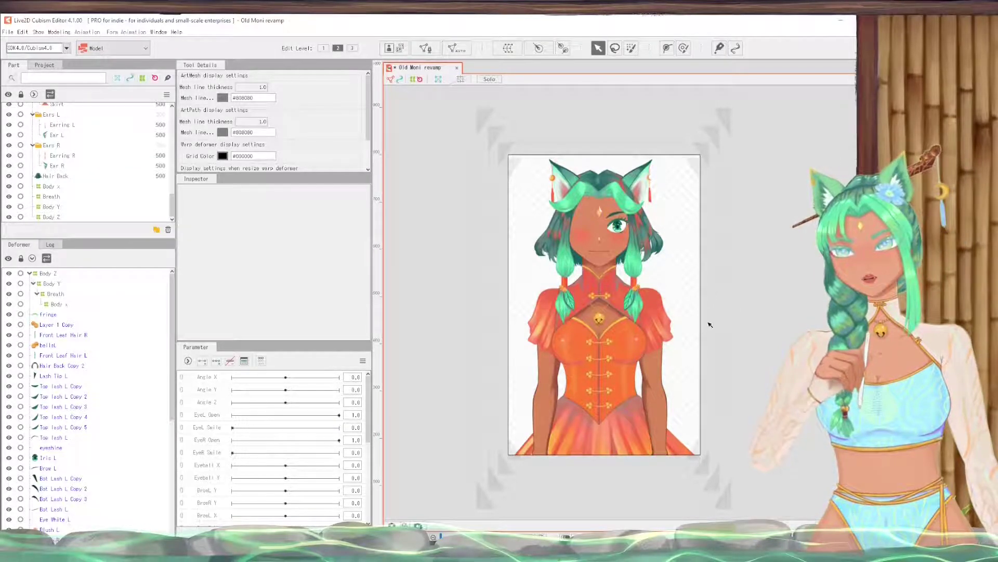
Step: Create a rotation deformer named "Head Rotation" in the Body #1 part as the parent of the Neck mesh
scroll(701, 329, up, 2)
scroll(520, 364, up, 2)
scroll(553, 215, down, 1)
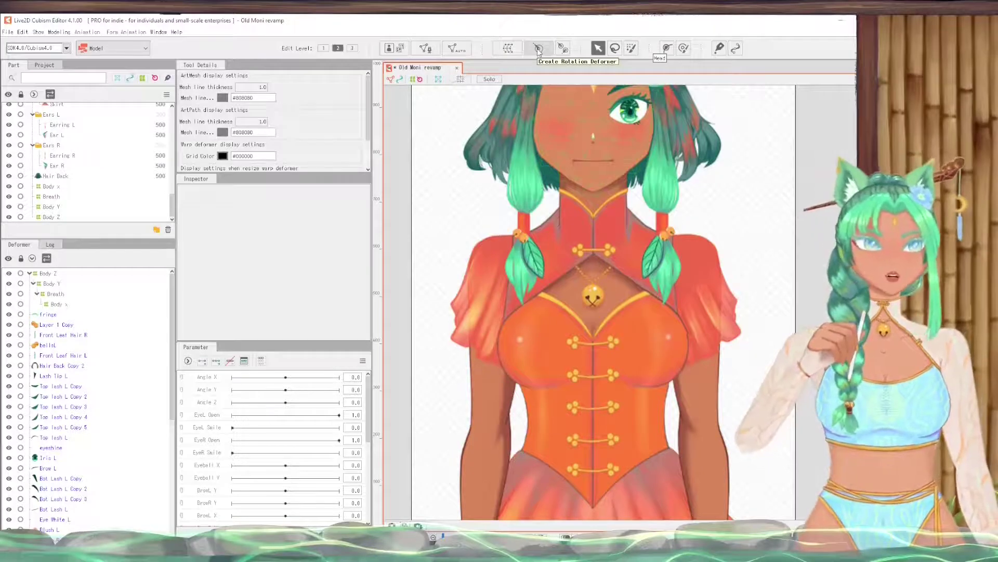
click(604, 224)
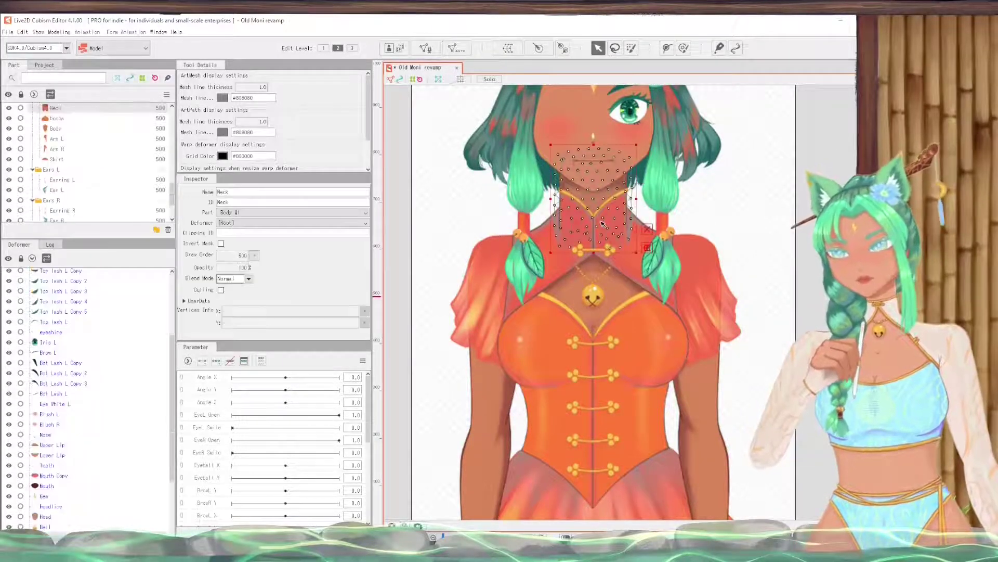
click(539, 48)
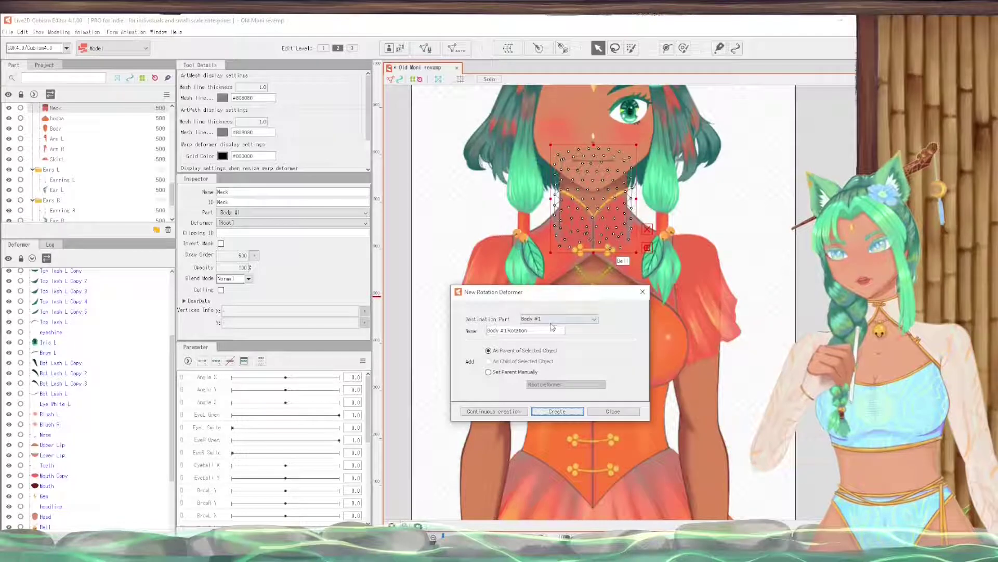
drag(533, 331, 484, 333)
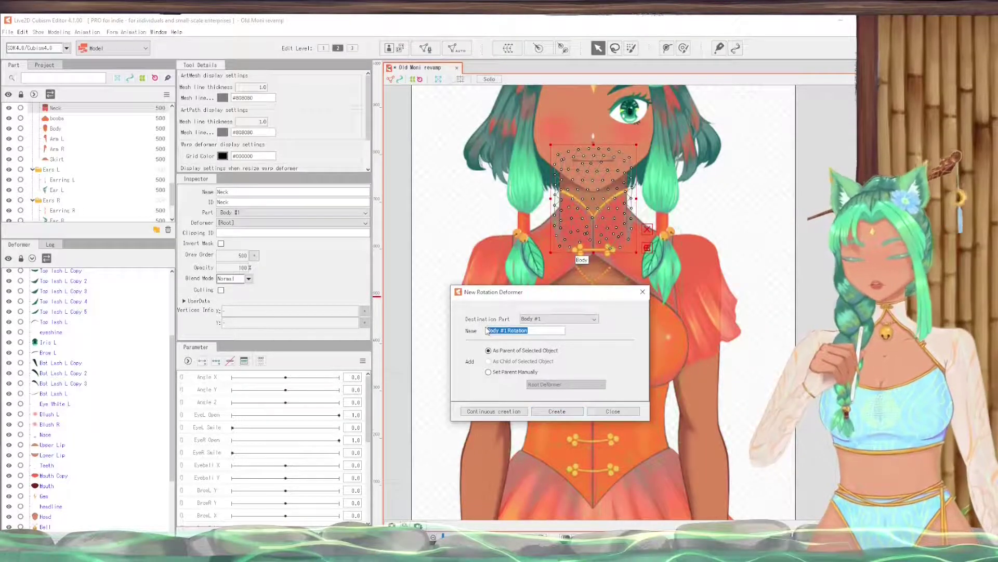
text(Neck Roll)
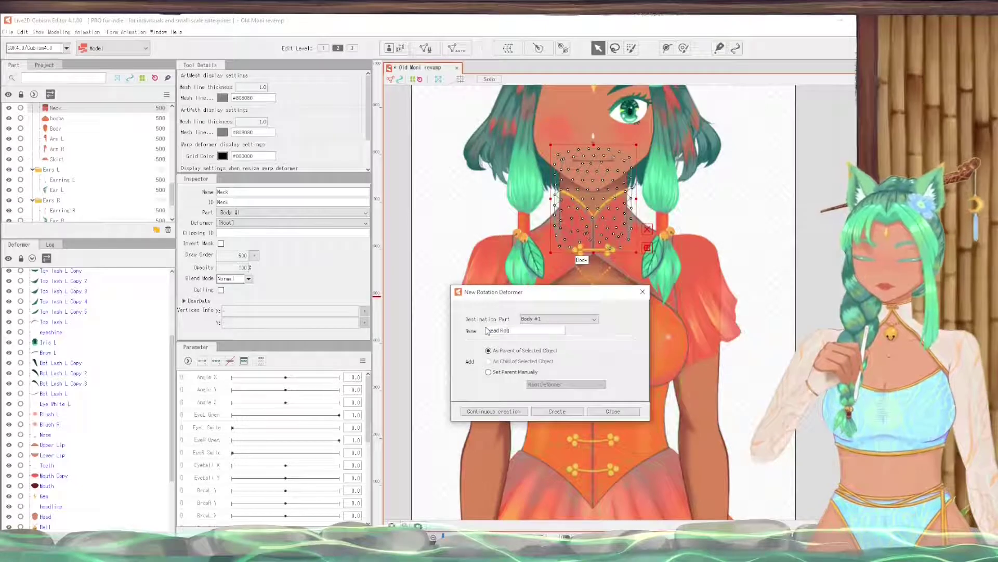
key(BackSpace)
text(tation)
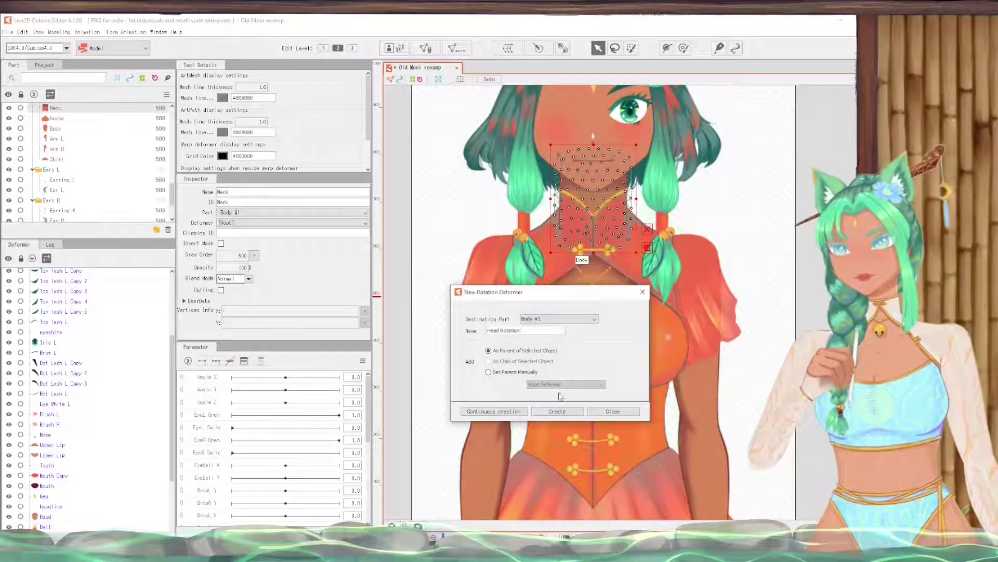
click(557, 411)
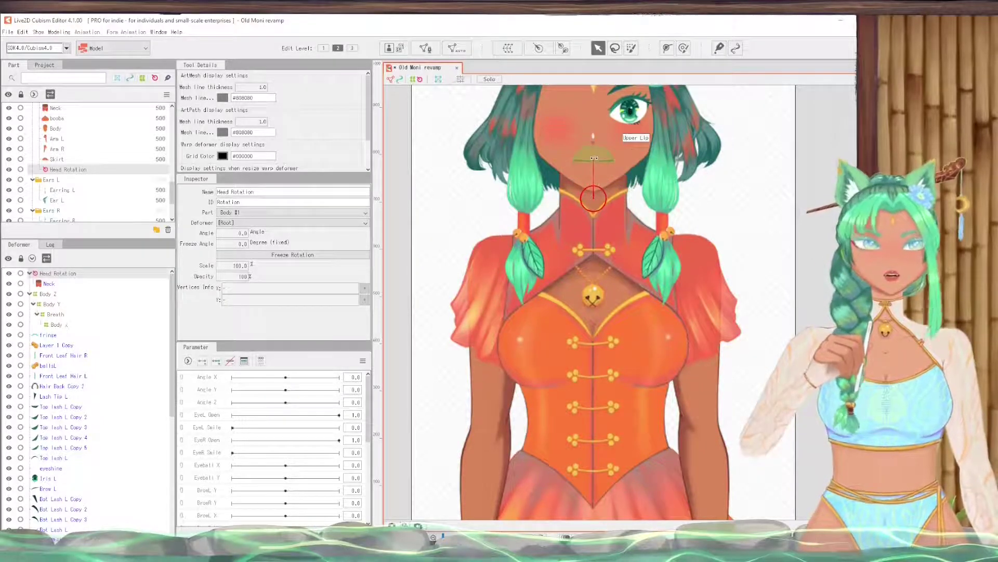
Step: Move the Head Rotation deformer's pivot down to the base of the neck without moving the mesh, and try tilting the neck
drag(593, 162, 521, 188)
key(ctrl+z)
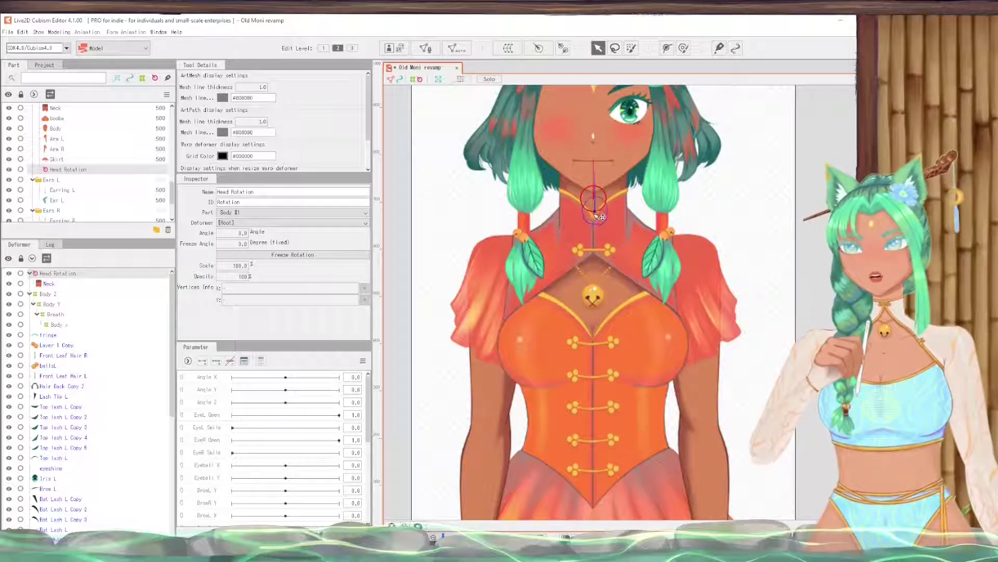
drag(596, 202, 596, 245)
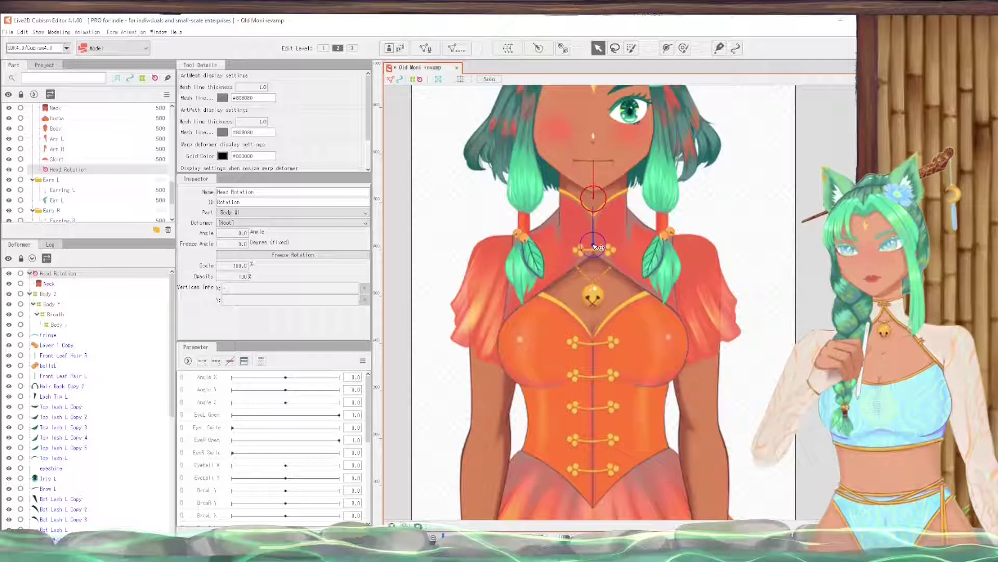
drag(598, 248, 595, 243)
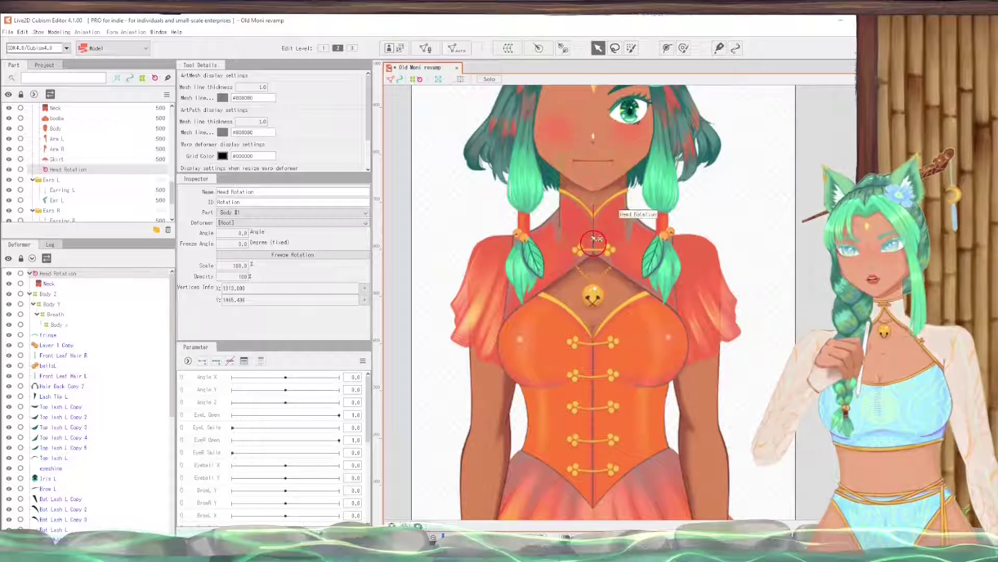
mouse_move(595, 201)
mouse_down()
mouse_move(578, 184)
mouse_move(597, 183)
mouse_up()
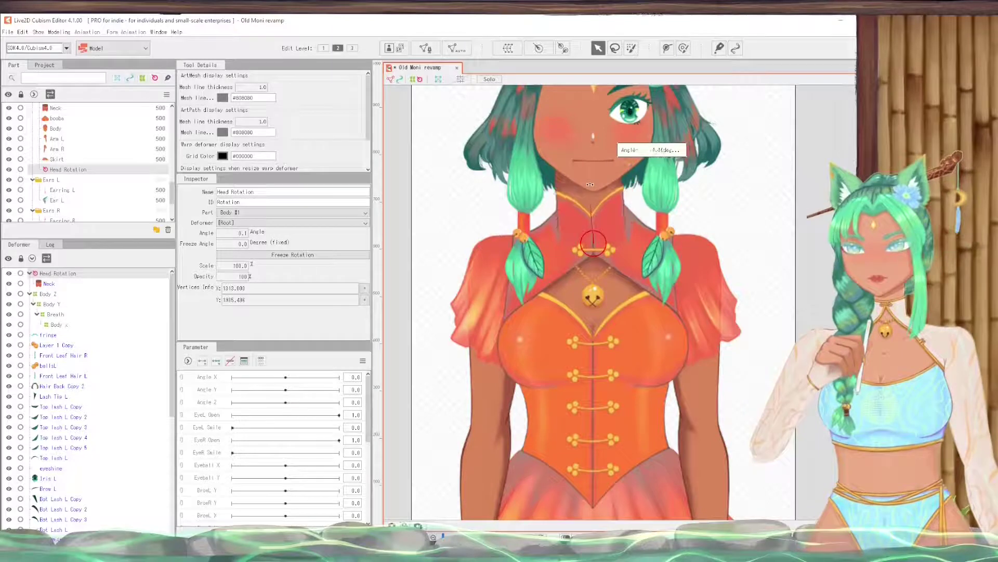
key(Escape)
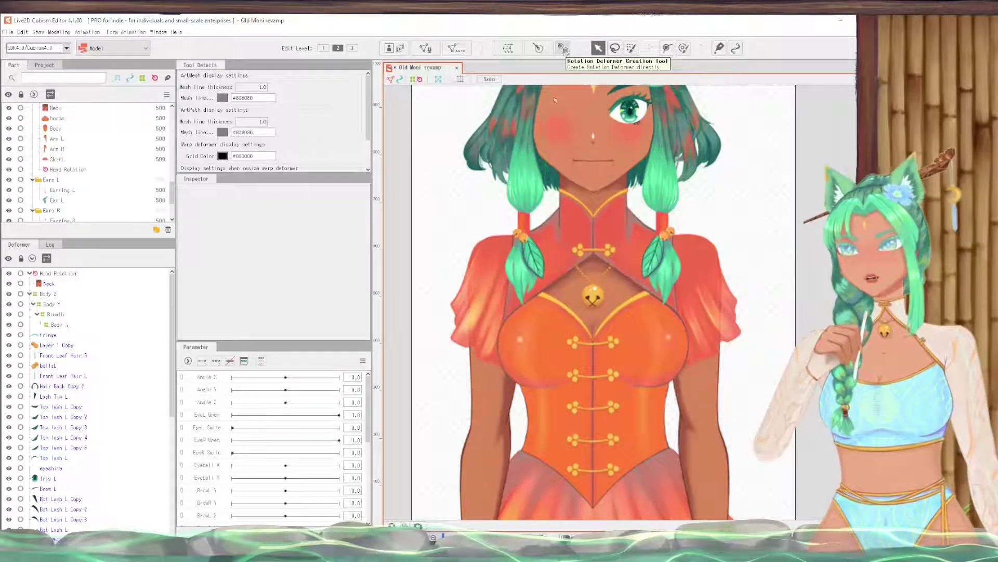
Step: Draw rotation deformers for the Arm R and Arm L meshes at their shoulders, and try swinging Arm R
click(477, 293)
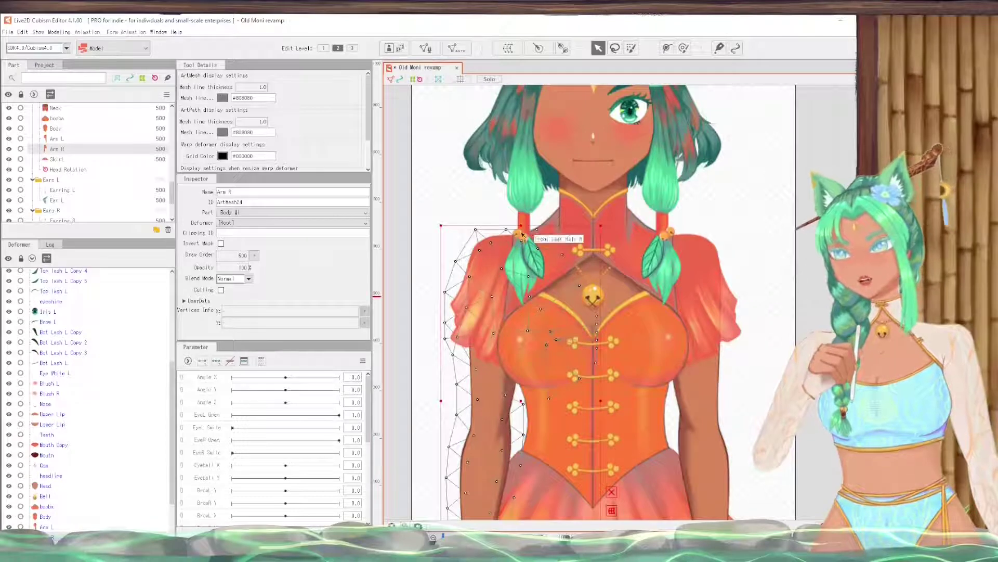
click(563, 49)
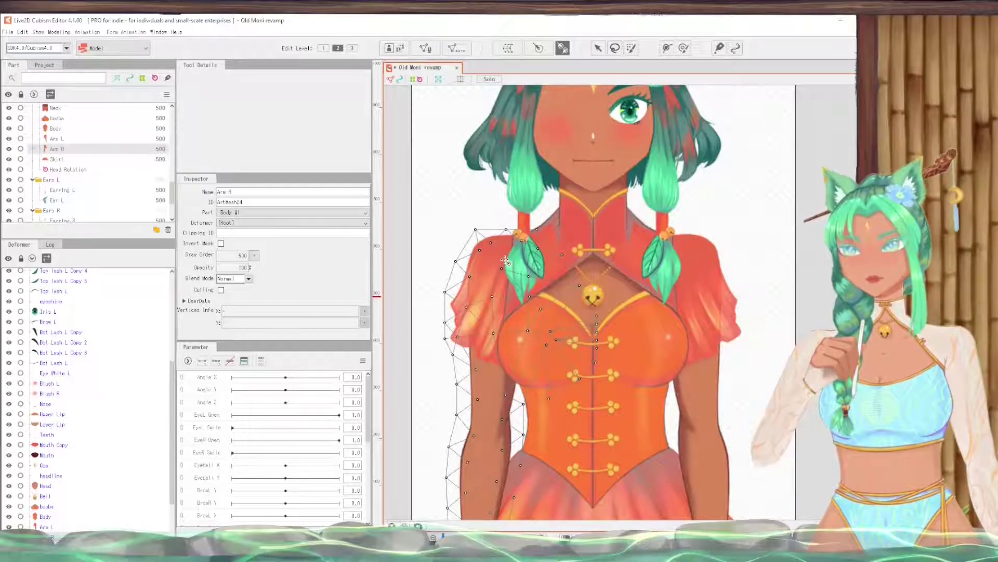
key(Escape)
drag(501, 275, 495, 384)
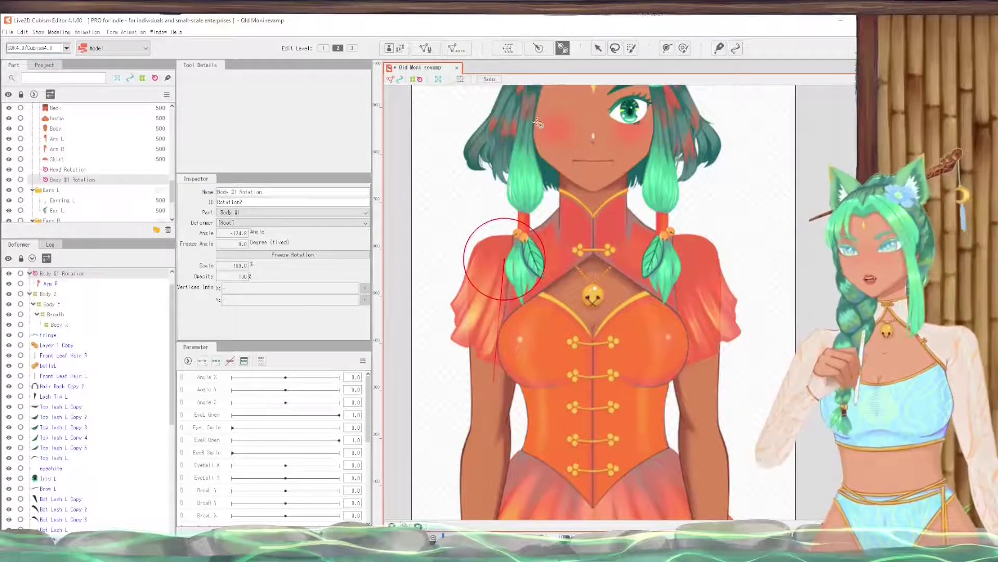
click(599, 48)
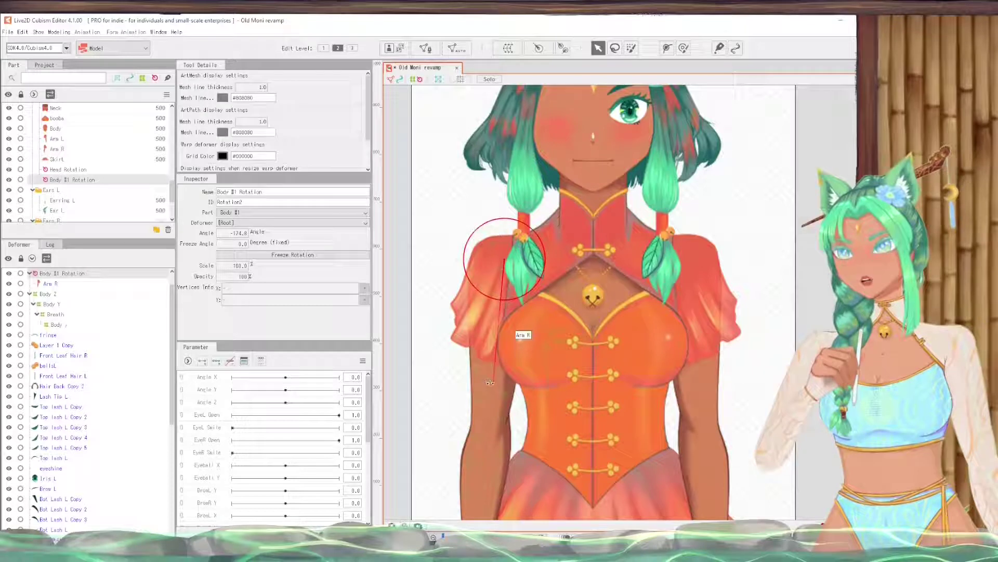
drag(477, 380, 403, 380)
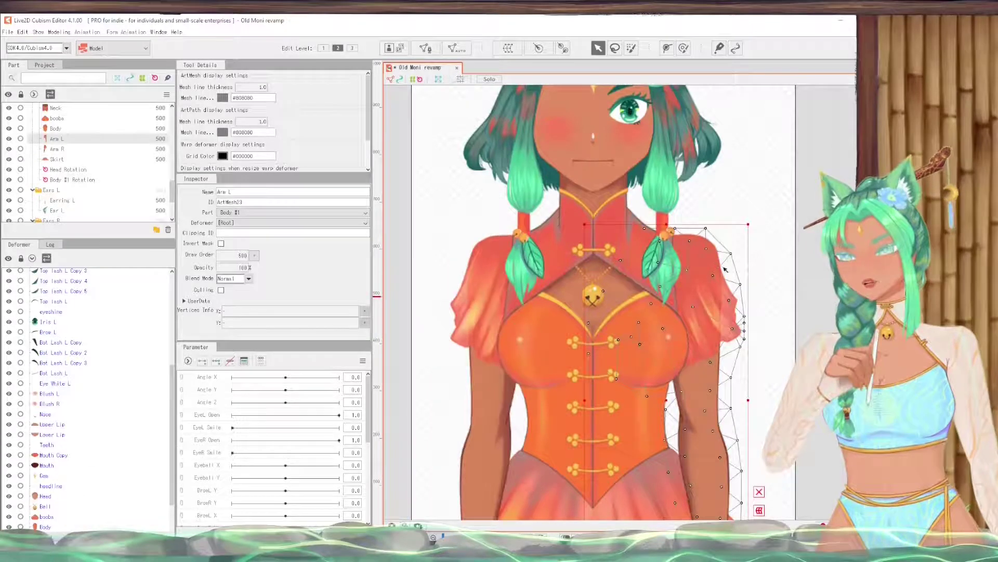
click(507, 48)
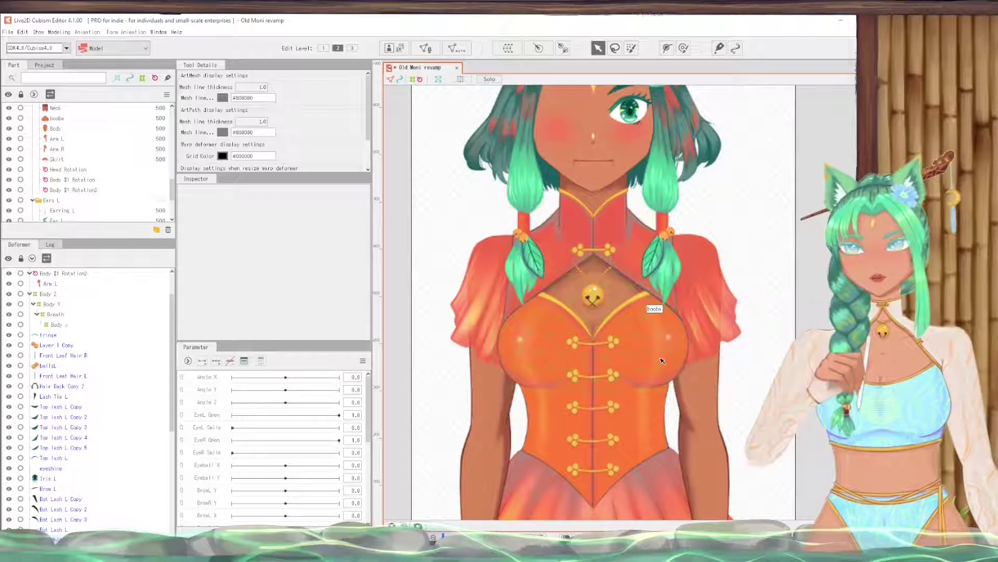
Step: Rename the rotation deformer that holds the Arm R mesh as "ArmR Rotation"
scroll(71, 297, up, 2)
click(71, 294)
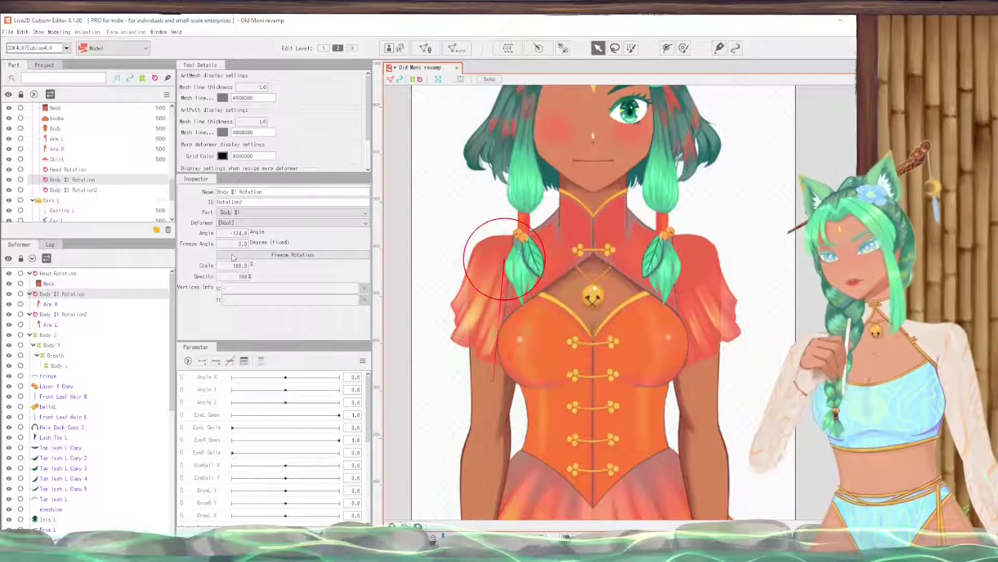
drag(263, 192, 192, 195)
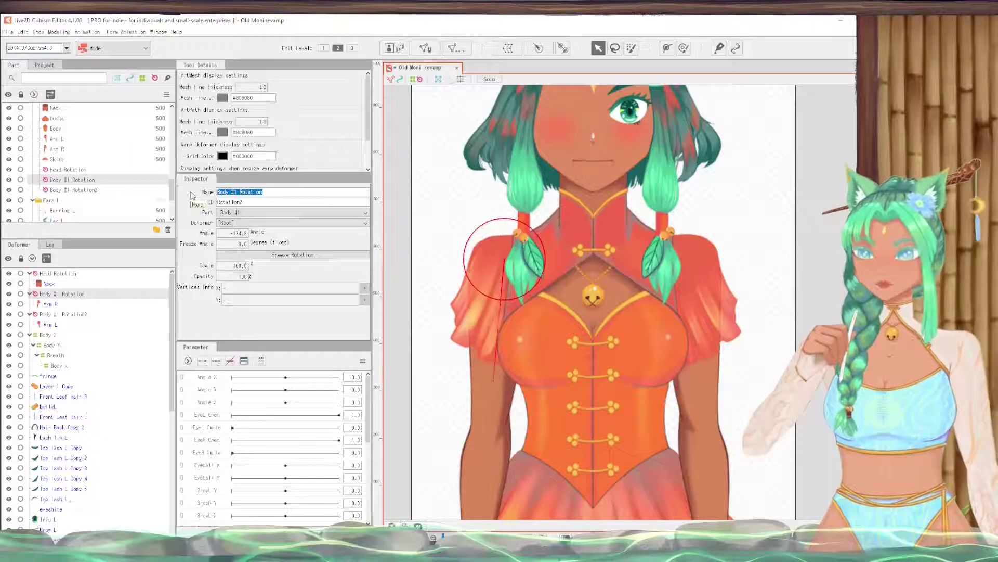
text(ArmR)
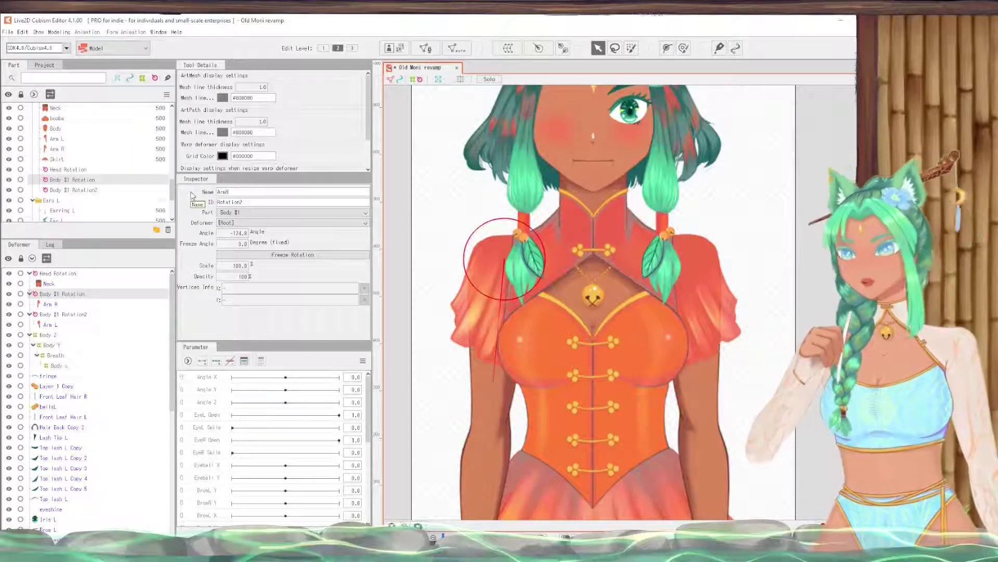
text( Rotation)
key(Return)
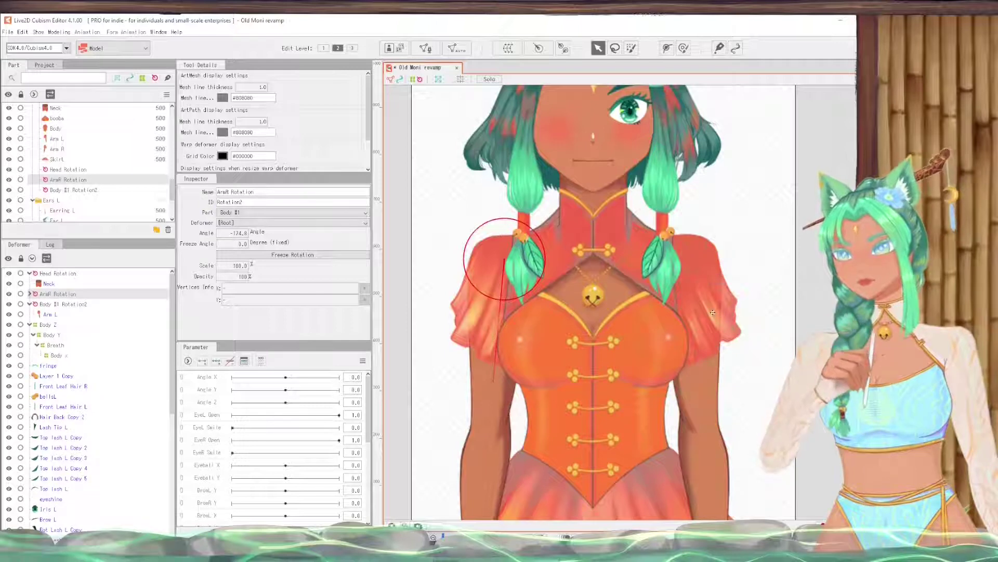
Step: Rename the rotation deformer that holds the Arm L mesh as "ArmL Rotation" and clear the selection
click(130, 314)
click(83, 304)
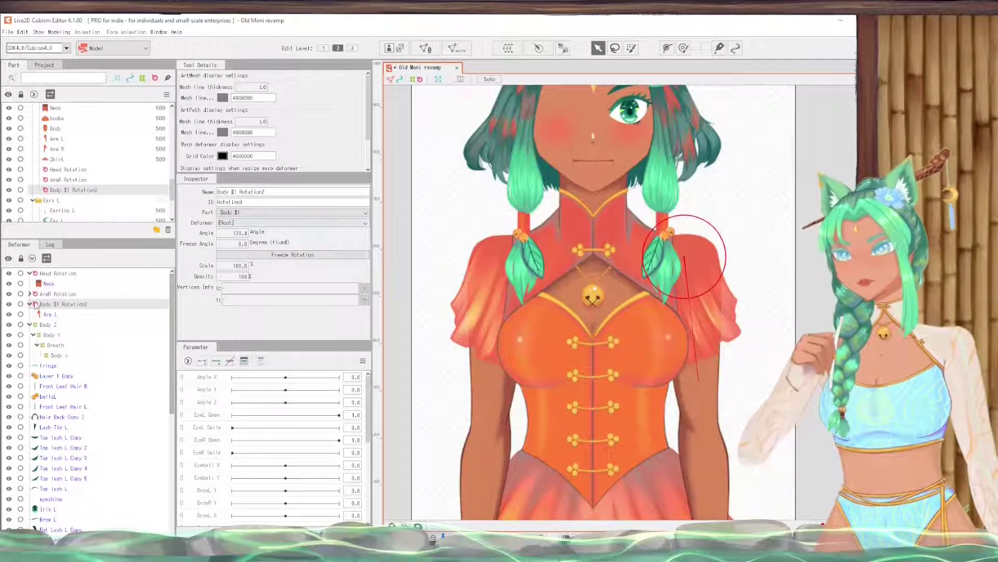
drag(283, 192, 164, 189)
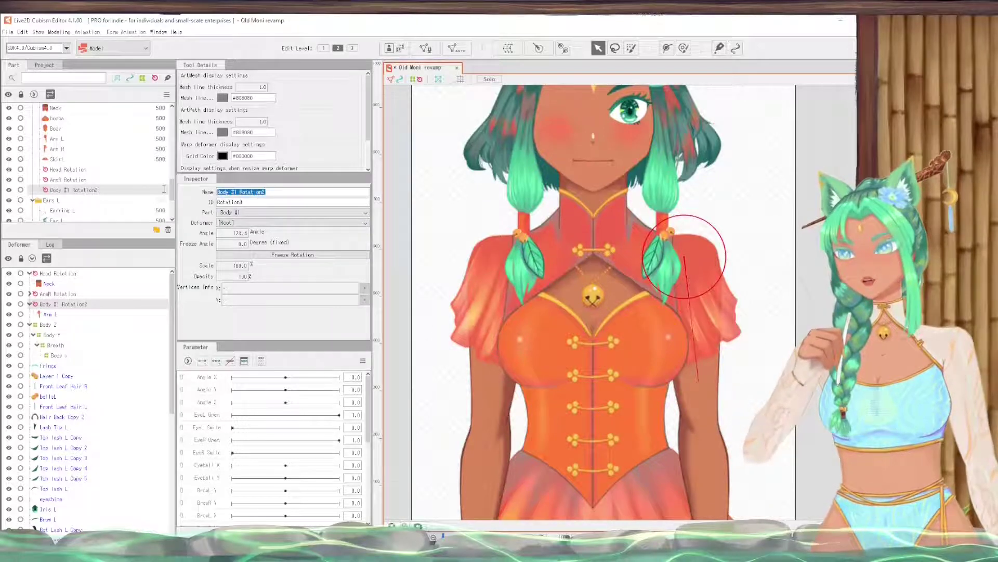
text(ArmL Rotati)
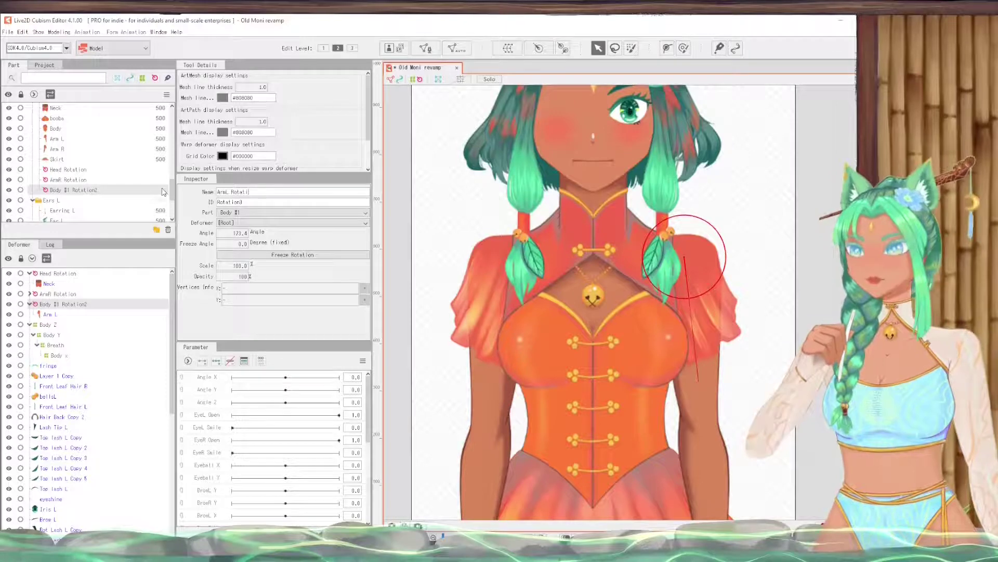
text(on)
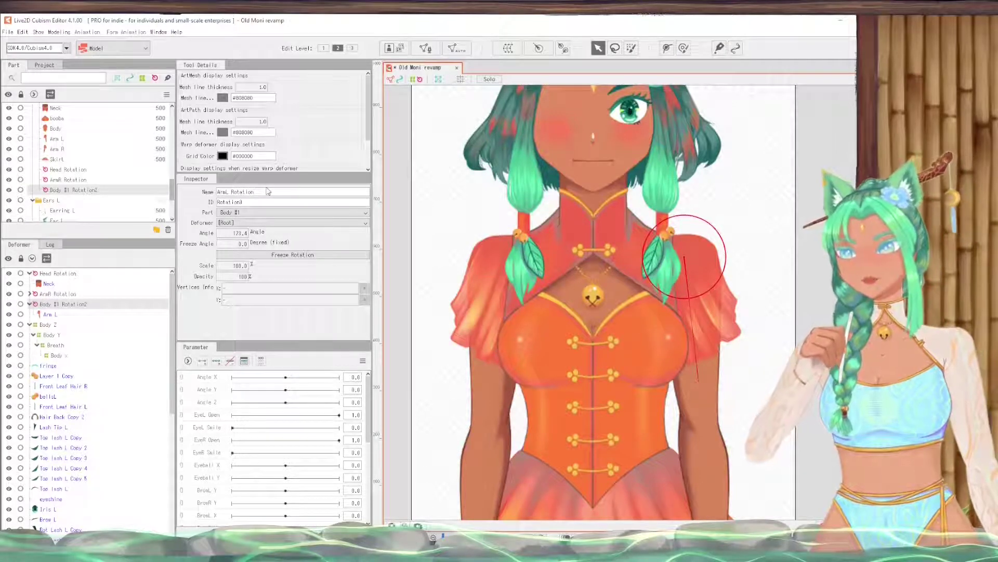
key(Return)
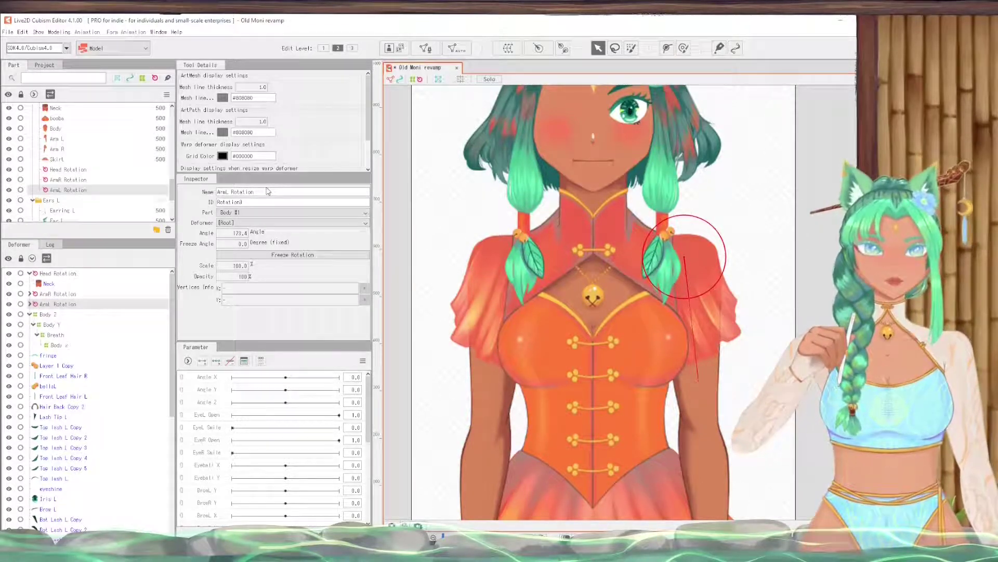
click(770, 265)
Step: Collapse Head Rotation in the deformer hierarchy and examine how the head and arm rotation deformers sit relative to the Body Z warp
scroll(662, 260, down, 2)
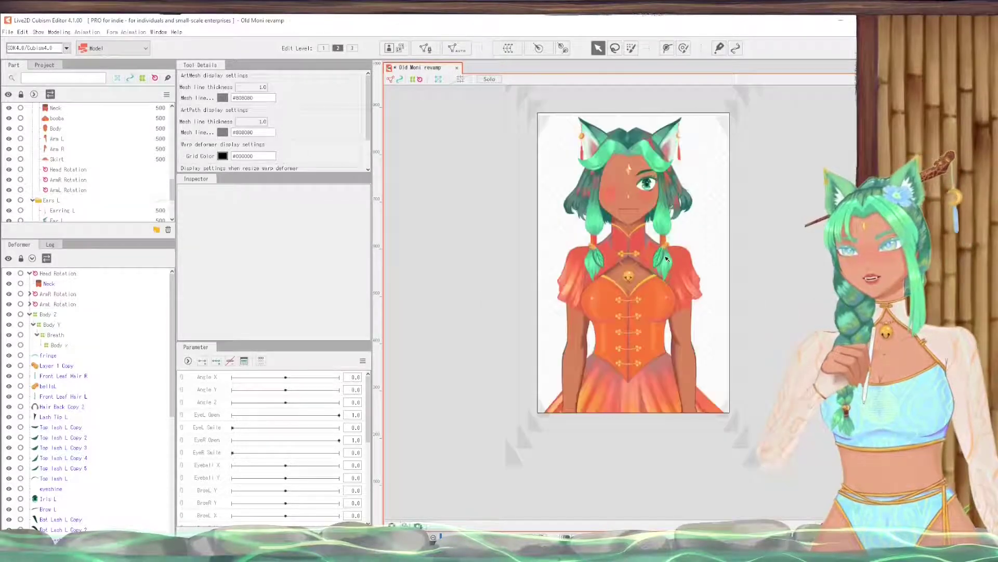
scroll(638, 112, up, 4)
scroll(640, 113, down, 1)
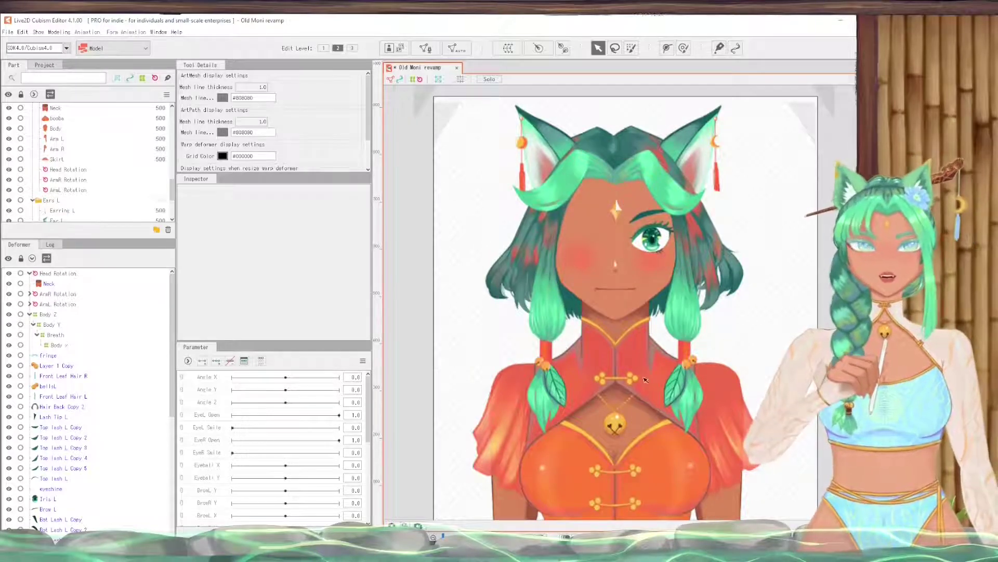
click(30, 274)
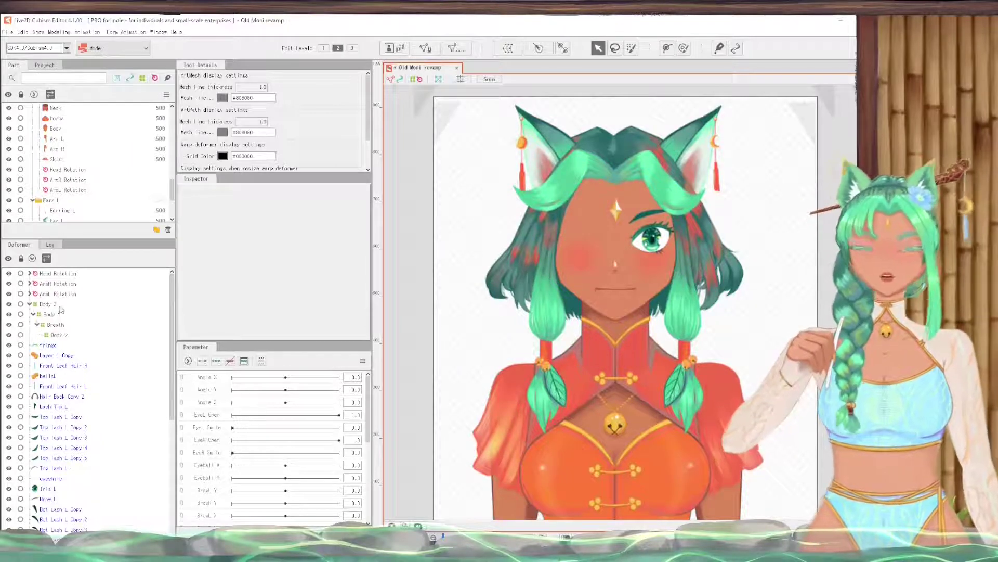
click(58, 274)
click(46, 304)
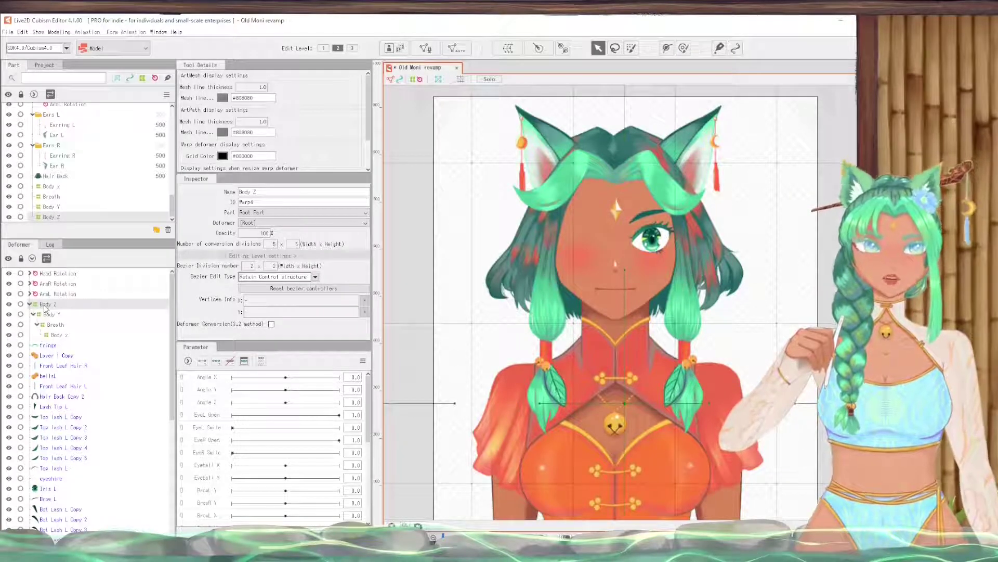
click(65, 294)
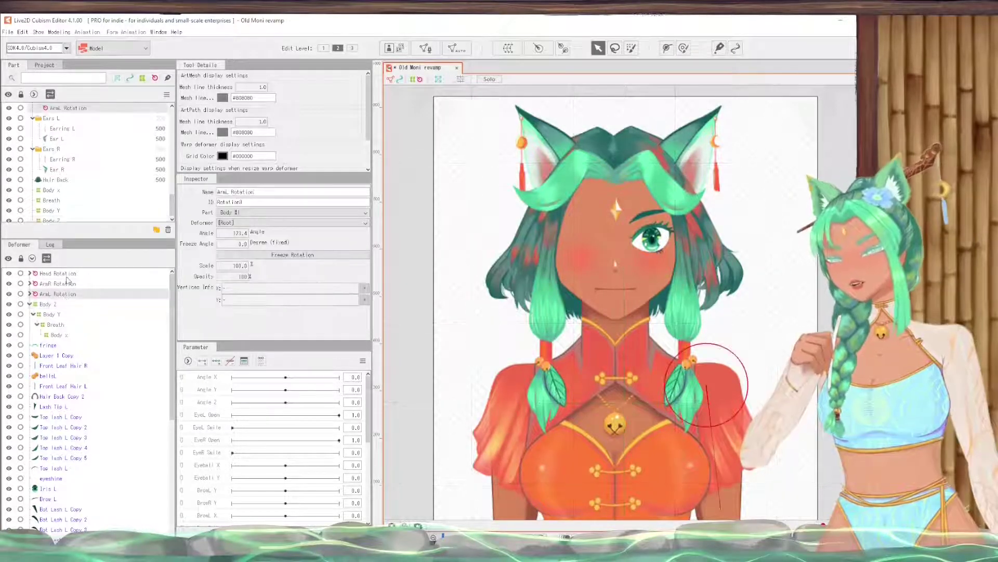
click(66, 273)
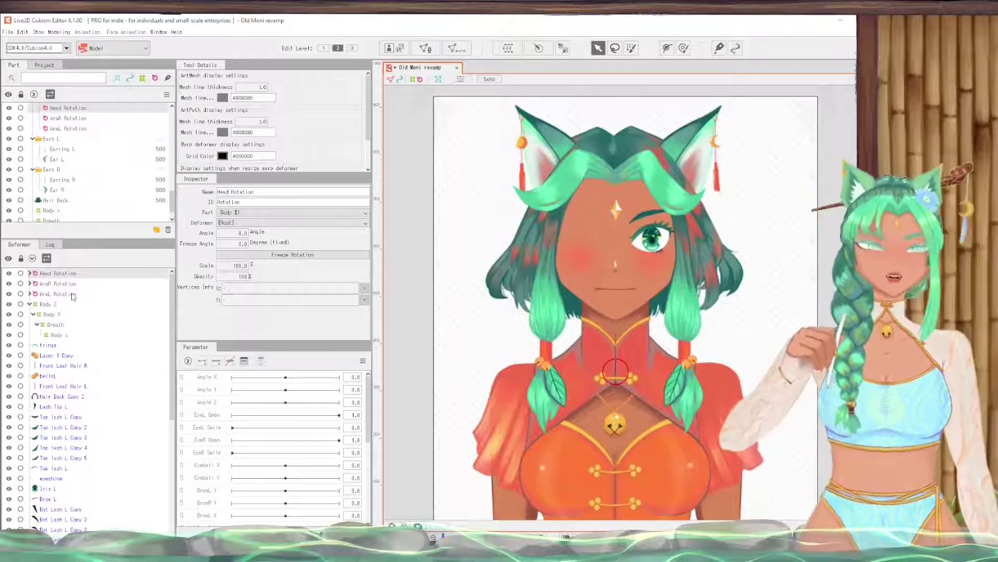
click(73, 295)
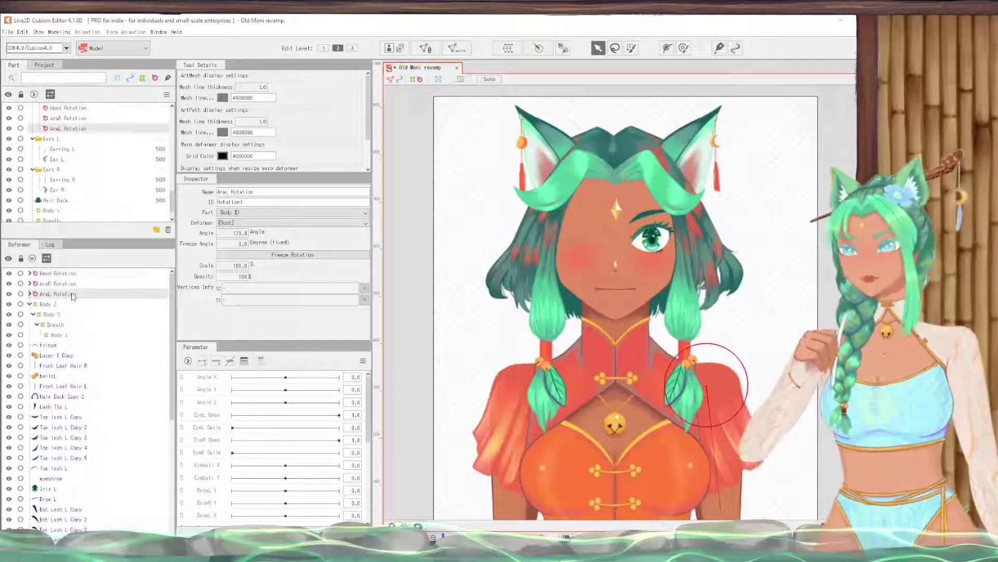
click(66, 275)
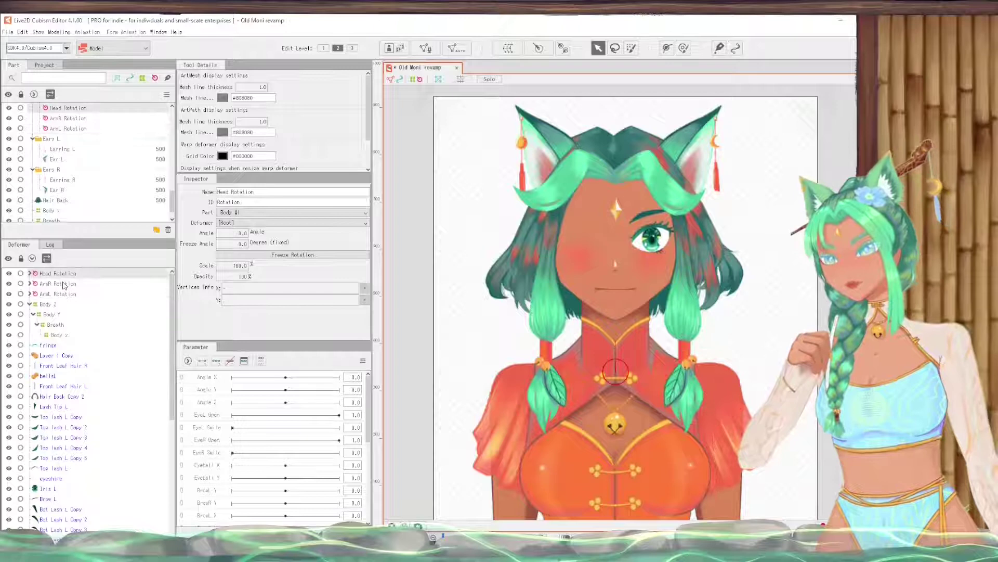
click(61, 295)
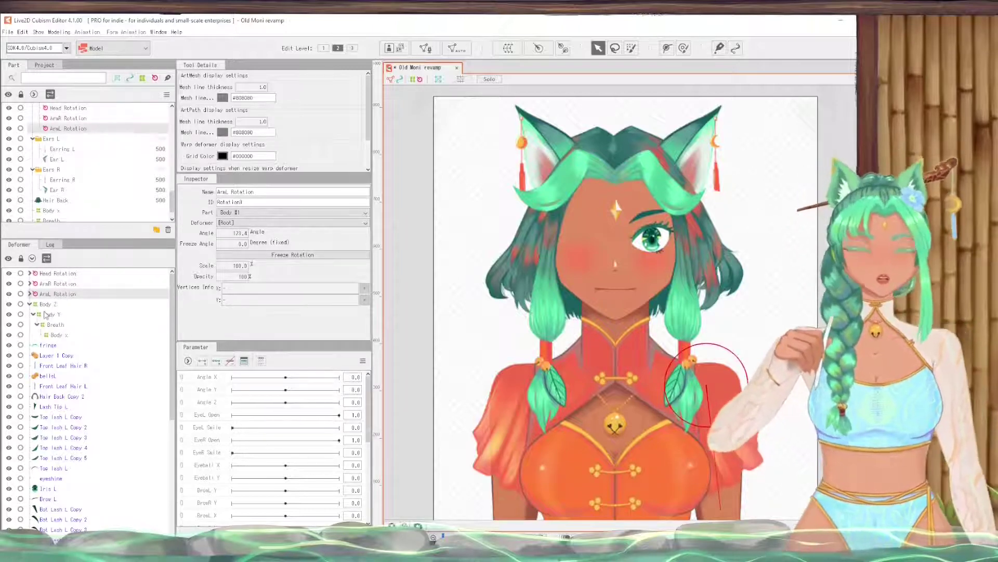
Step: Nest the Head Rotation deformer directly under the Breath warp deformer
click(72, 274)
drag(56, 325, 57, 328)
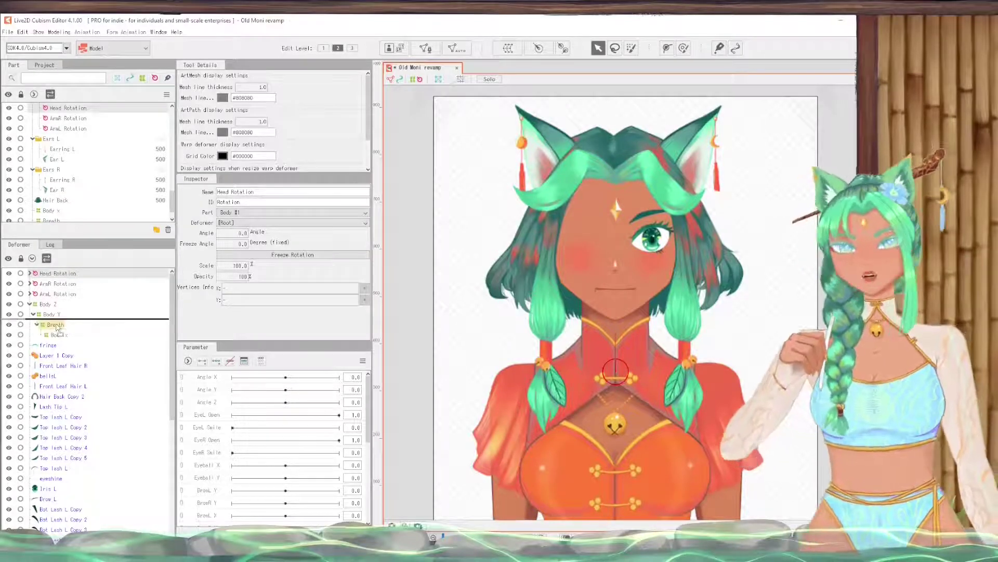
drag(57, 328, 57, 327)
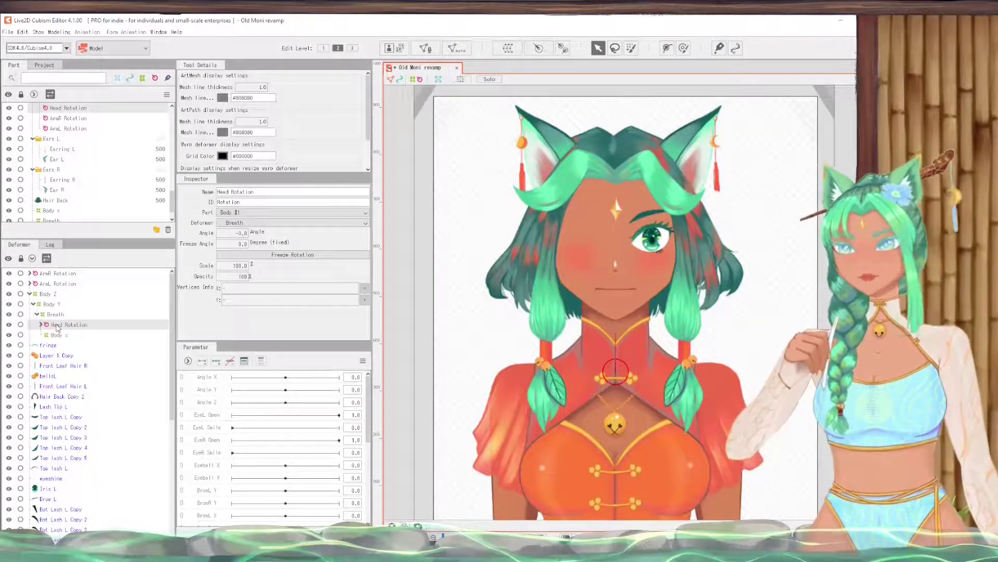
Step: Select the ArmR Rotation and ArmL Rotation deformers together and nest them under the Body x warp deformer
click(62, 276)
ctrl+click(66, 285)
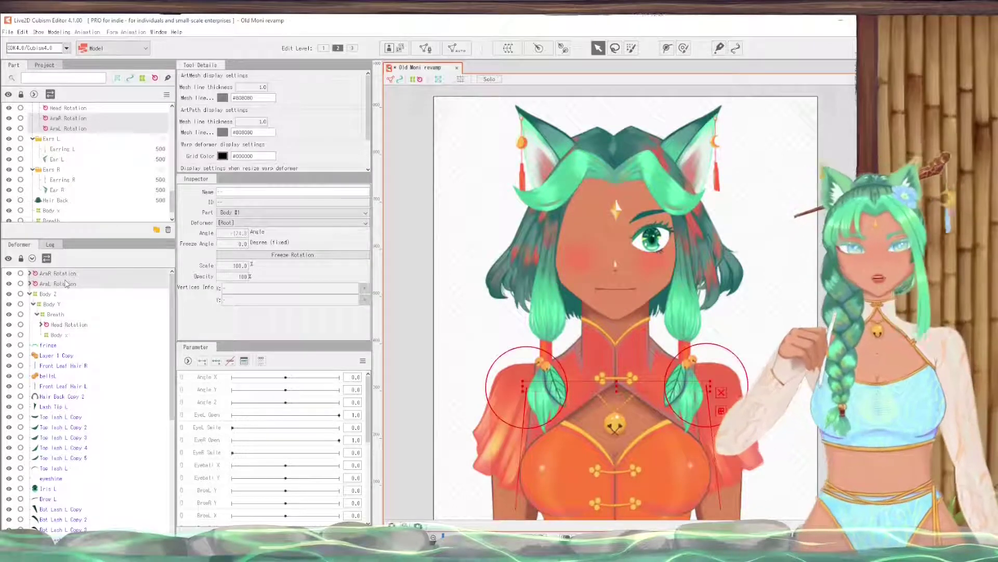
drag(65, 283, 64, 337)
click(413, 283)
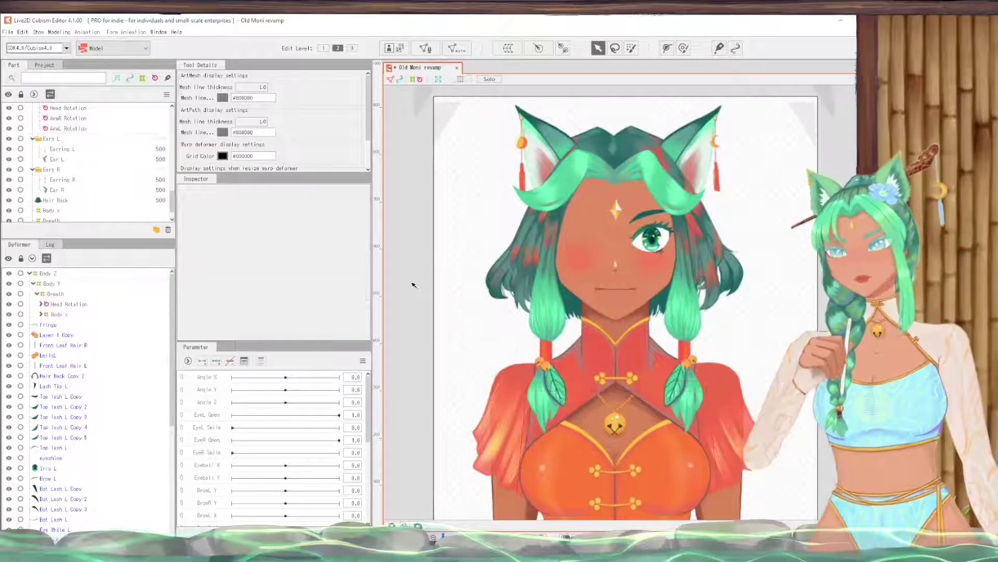
click(56, 314)
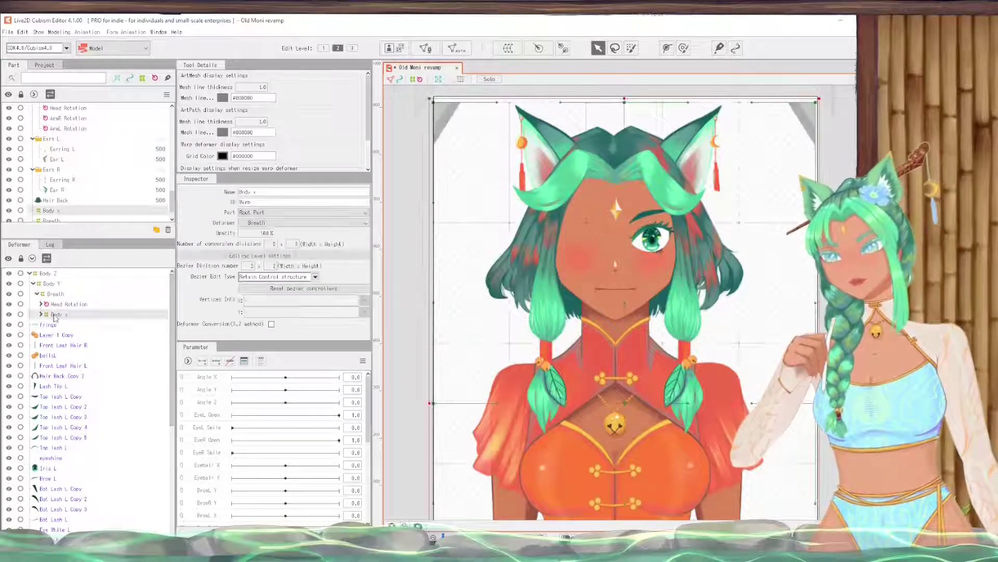
click(47, 273)
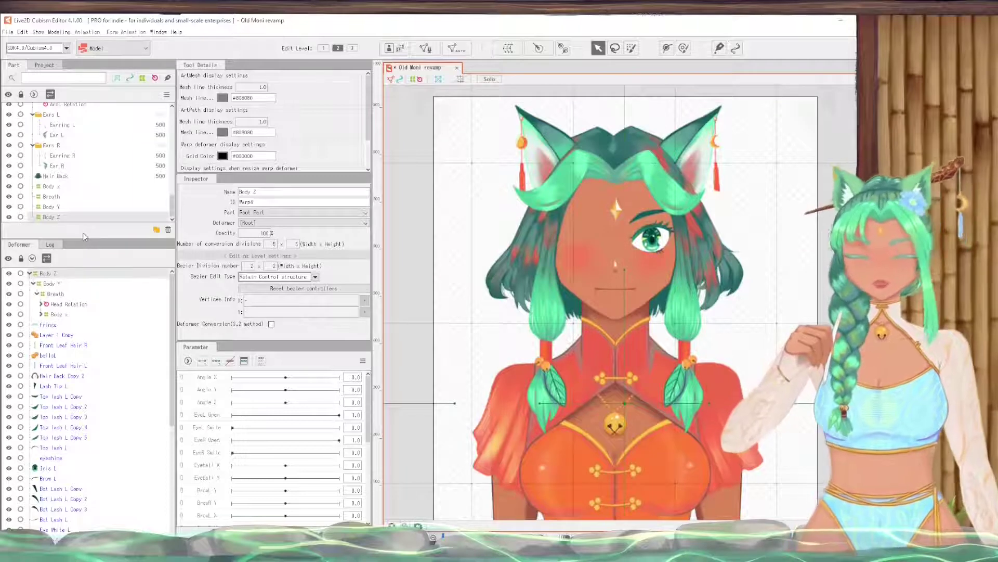
click(415, 279)
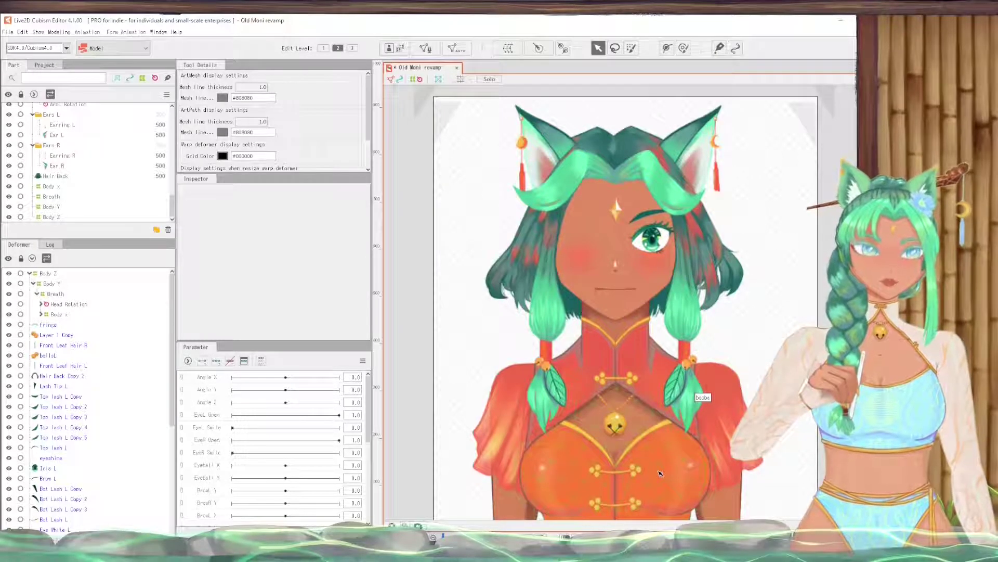
Step: Create a warp deformer named "Booba Warp" in the Root Part with no object selected
scroll(659, 473, down, 2)
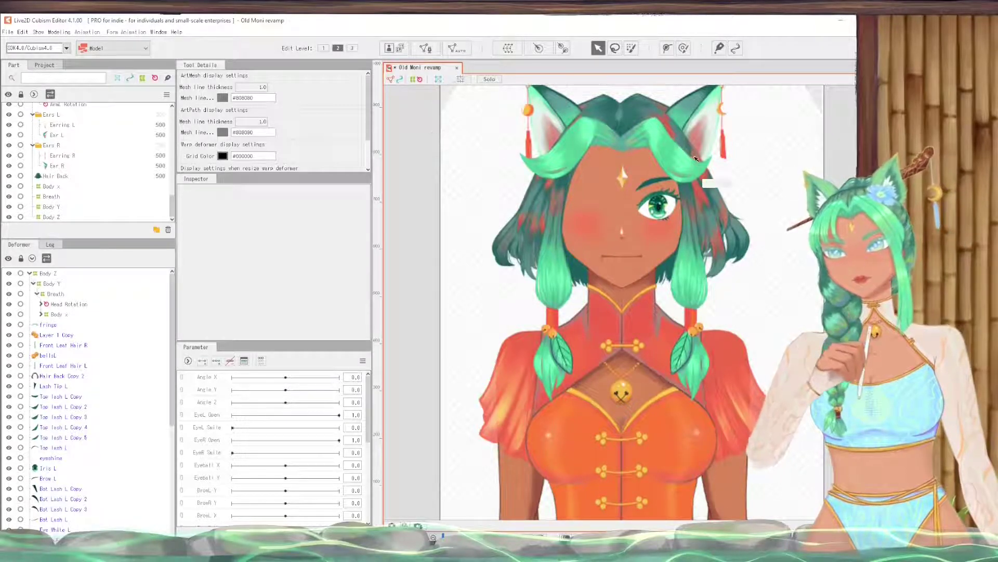
click(508, 49)
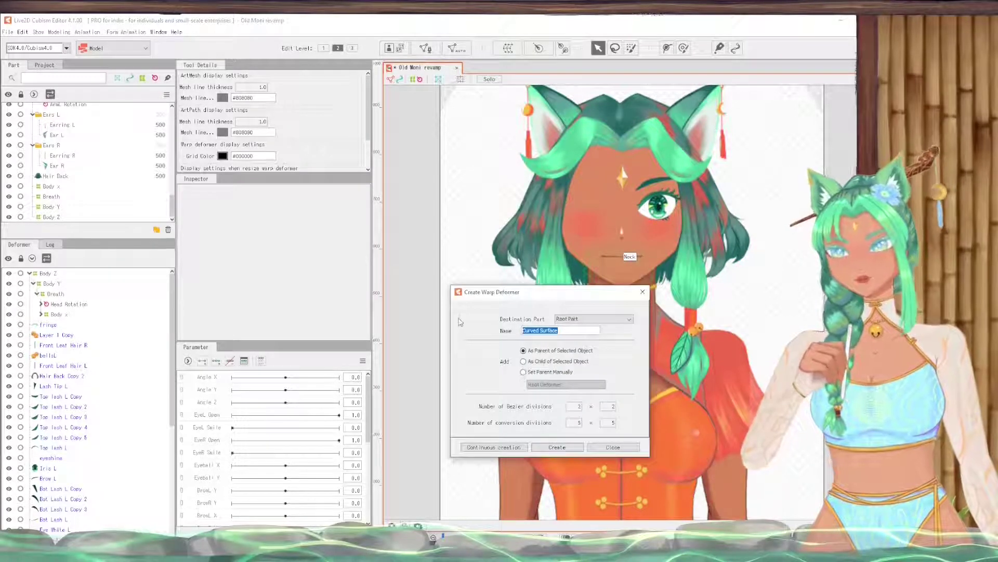
text(Booba)
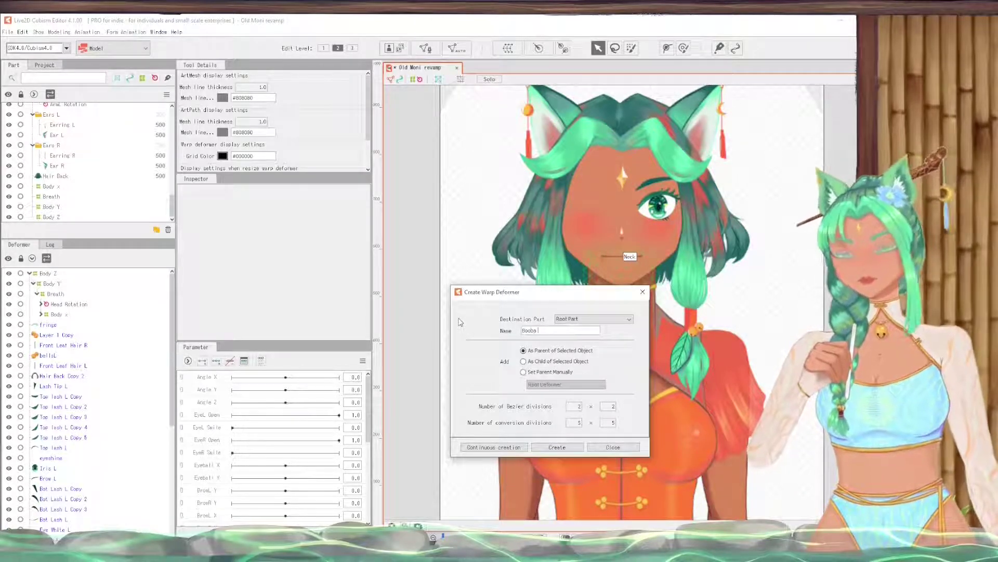
text( Defor)
key(BackSpace)
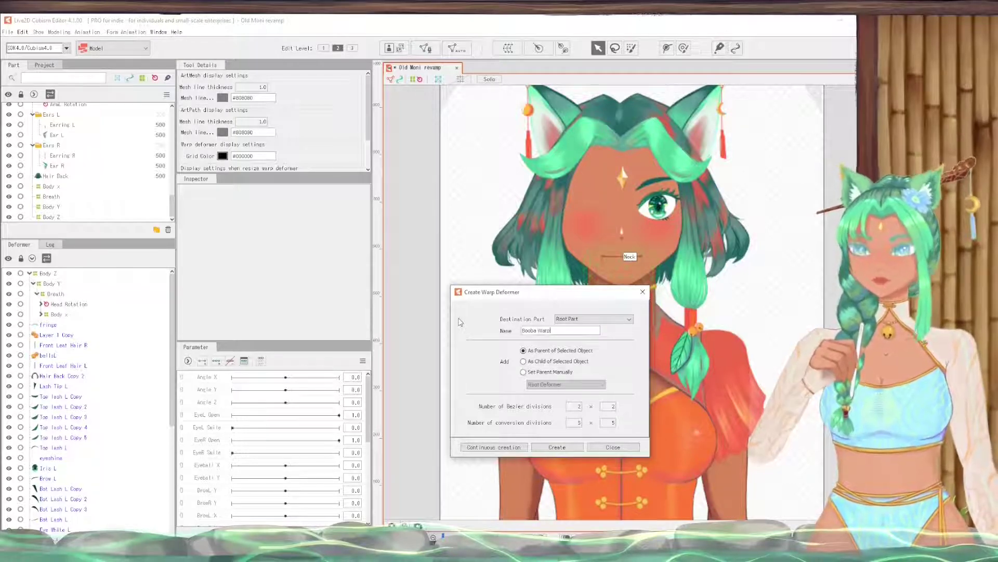
click(577, 448)
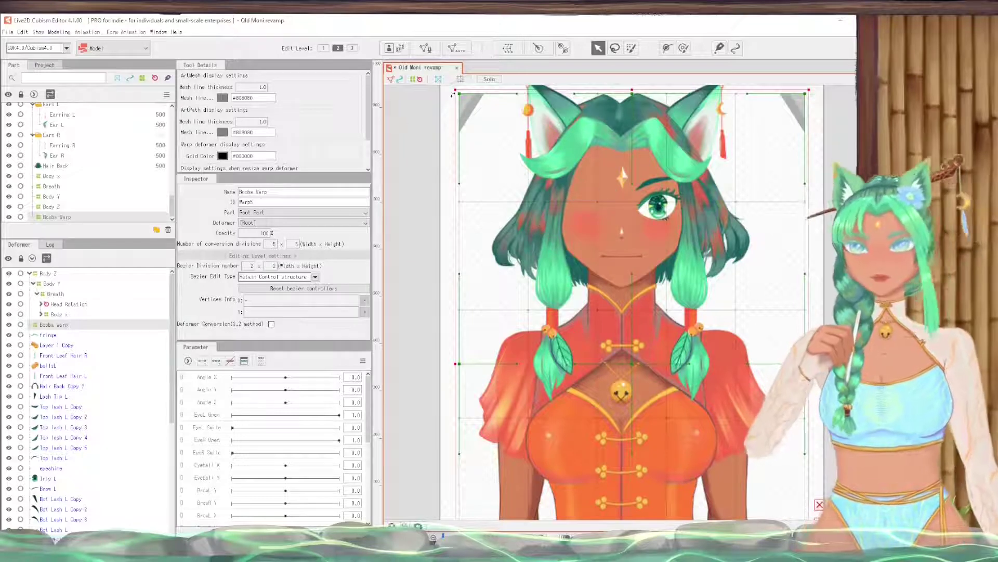
Step: Shrink the Booba Warp deformer from its opposite corners until it frames only the character's chest
mouse_move(455, 89)
mouse_down()
mouse_move(471, 328)
mouse_move(483, 370)
mouse_move(479, 338)
mouse_move(506, 345)
mouse_up()
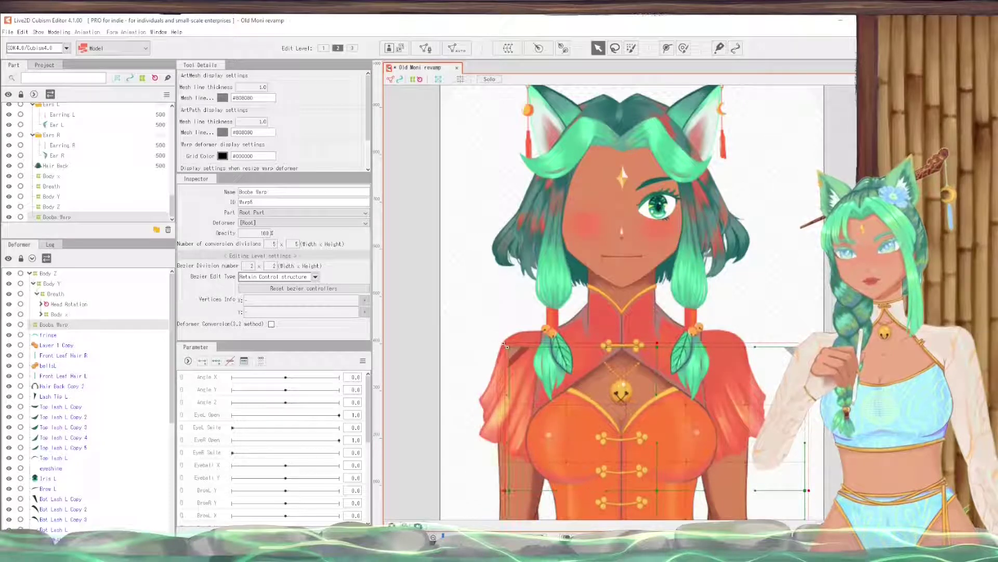
scroll(506, 345, down, 2)
scroll(714, 494, up, 1)
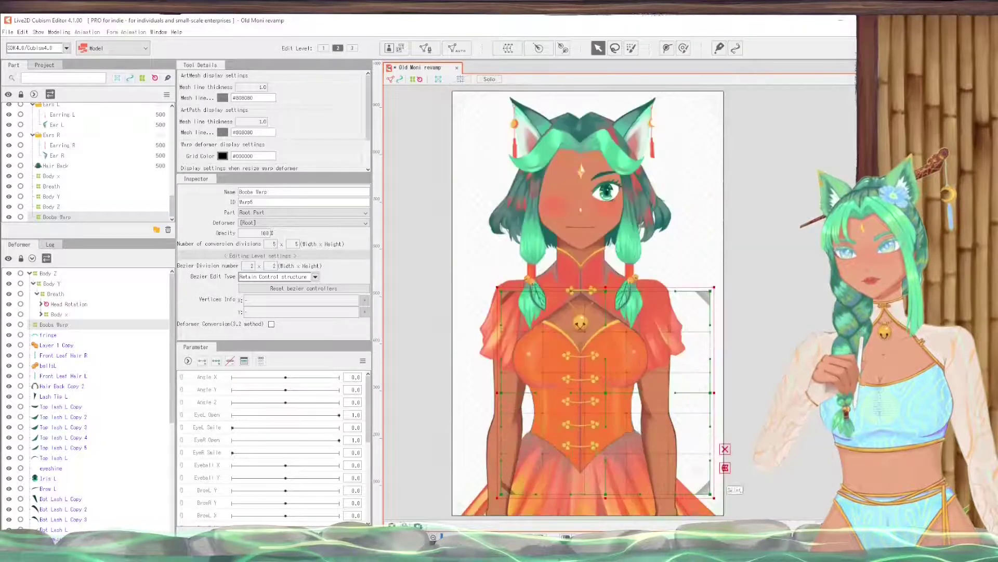
drag(715, 499, 659, 401)
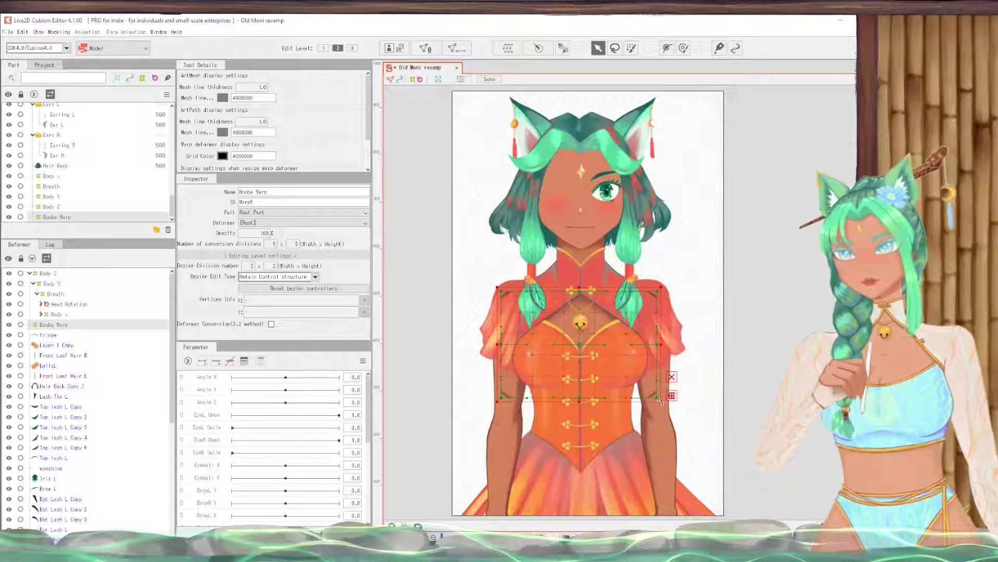
click(420, 377)
Step: Nest the Booba Warp deformer under Breath beside Body x, and check the boobs mesh and Body x in the deformer hierarchy
drag(72, 326, 61, 300)
scroll(57, 364, down, 5)
click(47, 465)
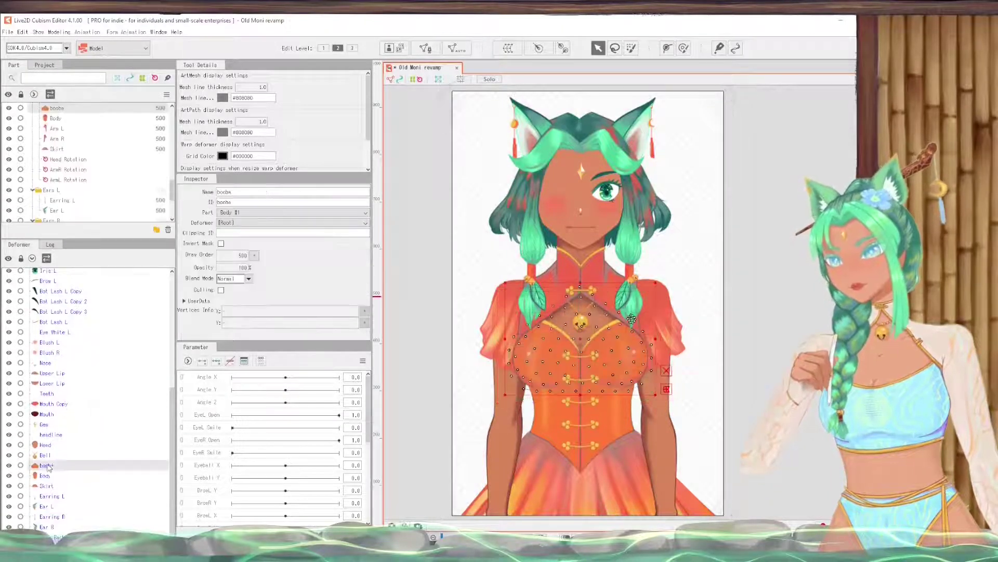
scroll(61, 445, up, 4)
scroll(61, 444, up, 3)
click(56, 315)
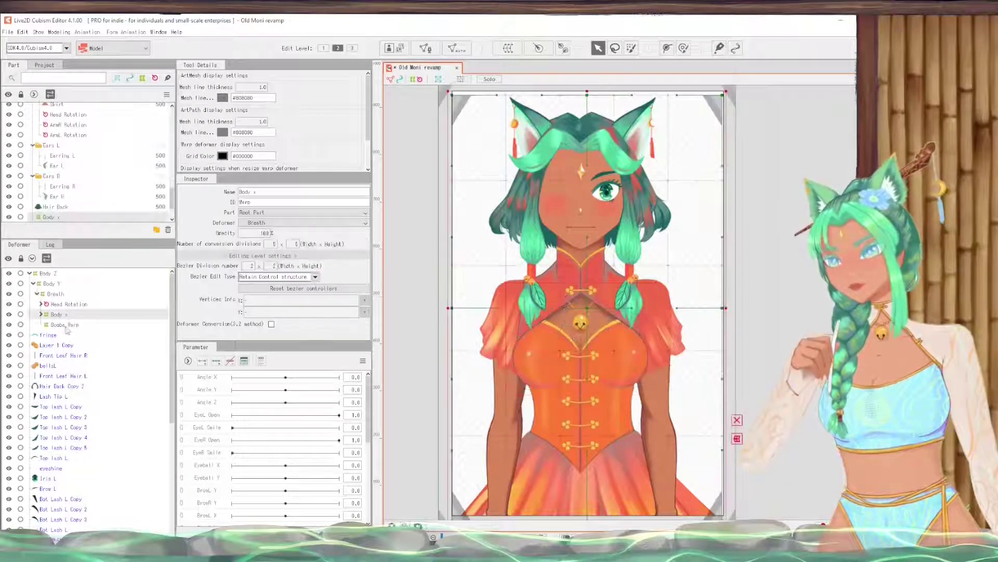
Step: Try moving the Booba Warp deformer's control handles beside the chest, and undo the change
click(64, 325)
drag(660, 346, 696, 346)
drag(680, 357, 692, 363)
key(ctrl+z)
Step: Nest the boobs mesh under the Booba Warp deformer, and test how the chest follows its deformation
scroll(59, 468, down, 7)
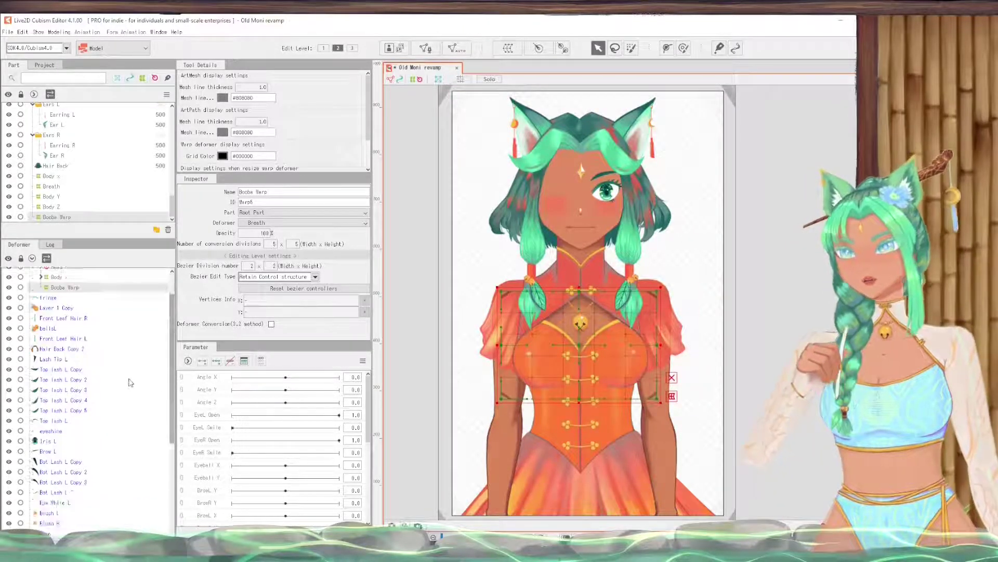
click(52, 466)
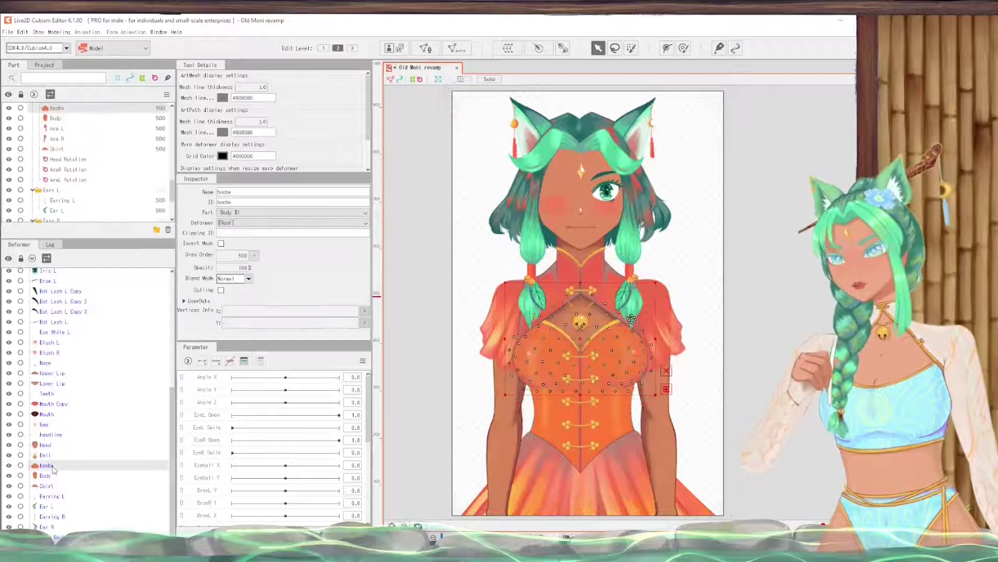
scroll(57, 458, up, 6)
scroll(59, 437, up, 1)
drag(60, 437, 73, 326)
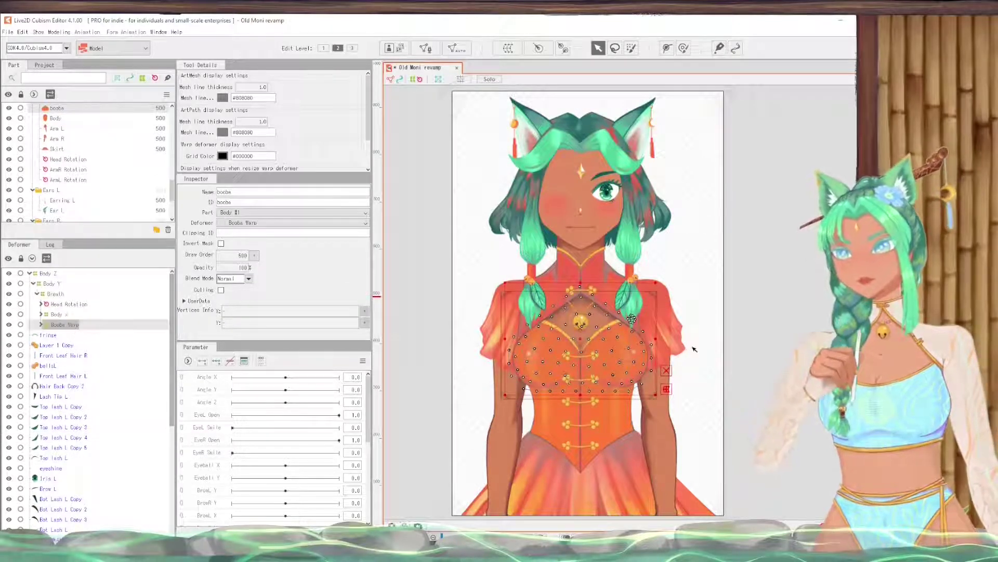
click(691, 370)
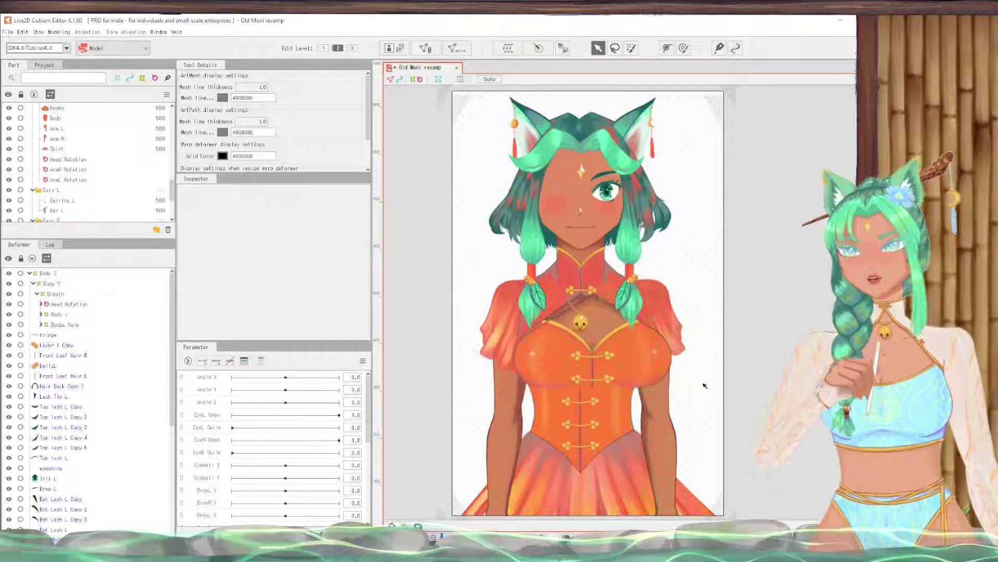
click(636, 356)
click(741, 357)
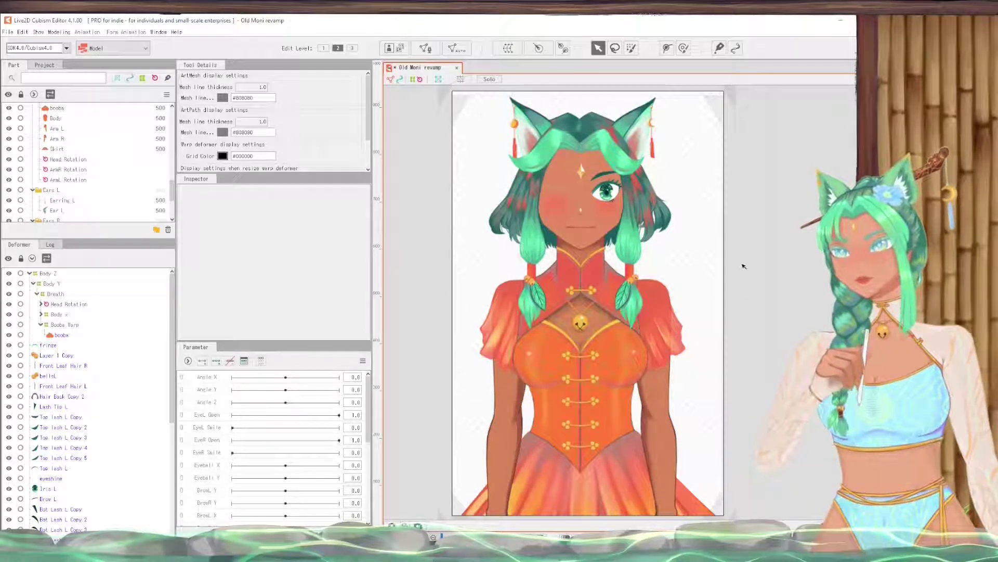
Step: Create a warp deformer named "Head XY" in the Face part as the parent of the Head mesh
scroll(598, 101, up, 2)
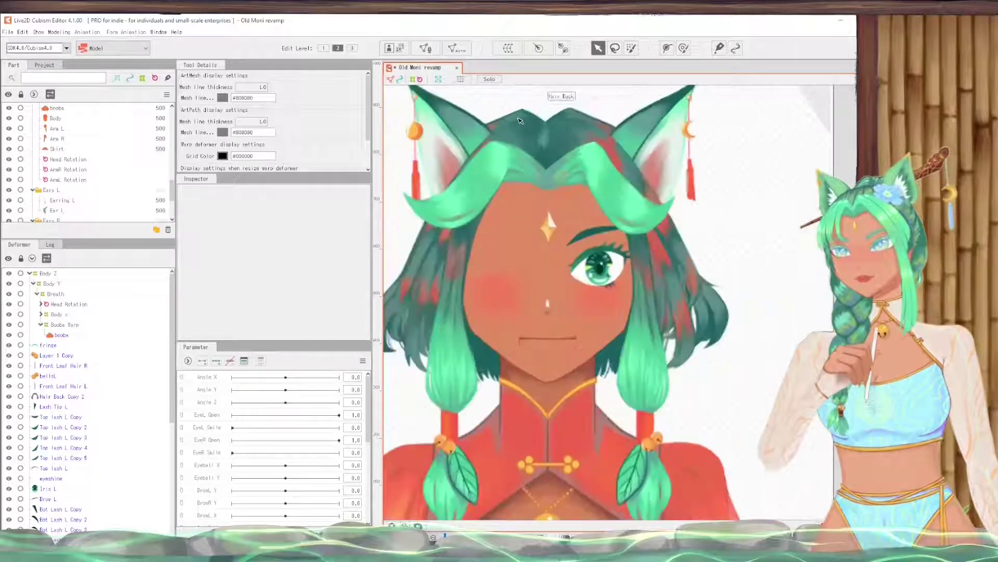
scroll(474, 152, up, 1)
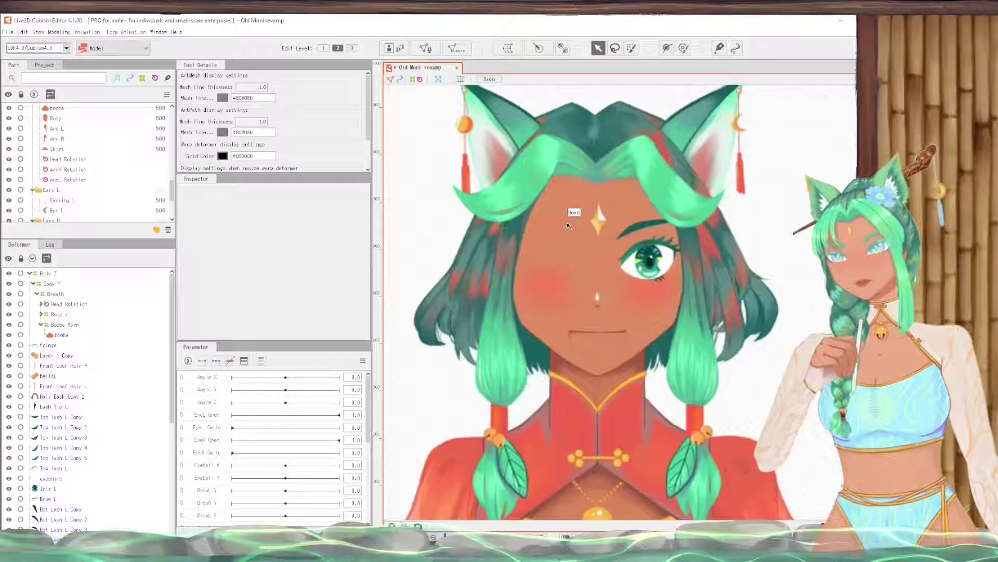
click(531, 208)
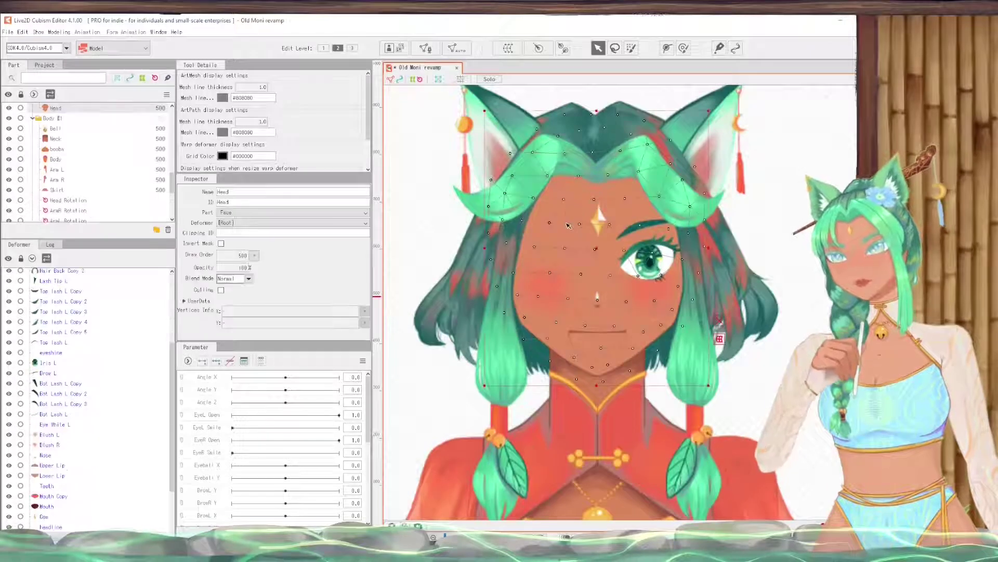
click(508, 51)
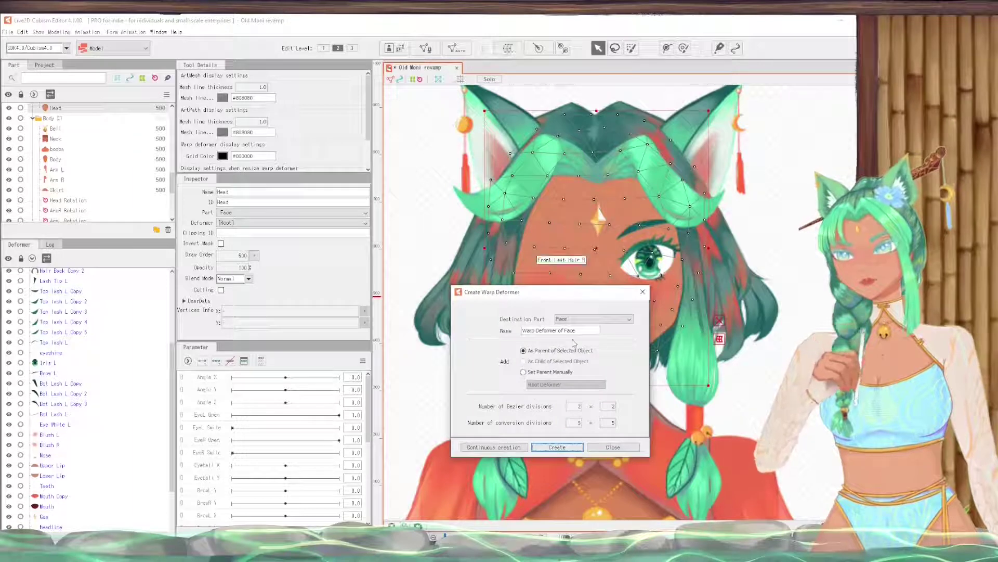
drag(579, 330, 502, 330)
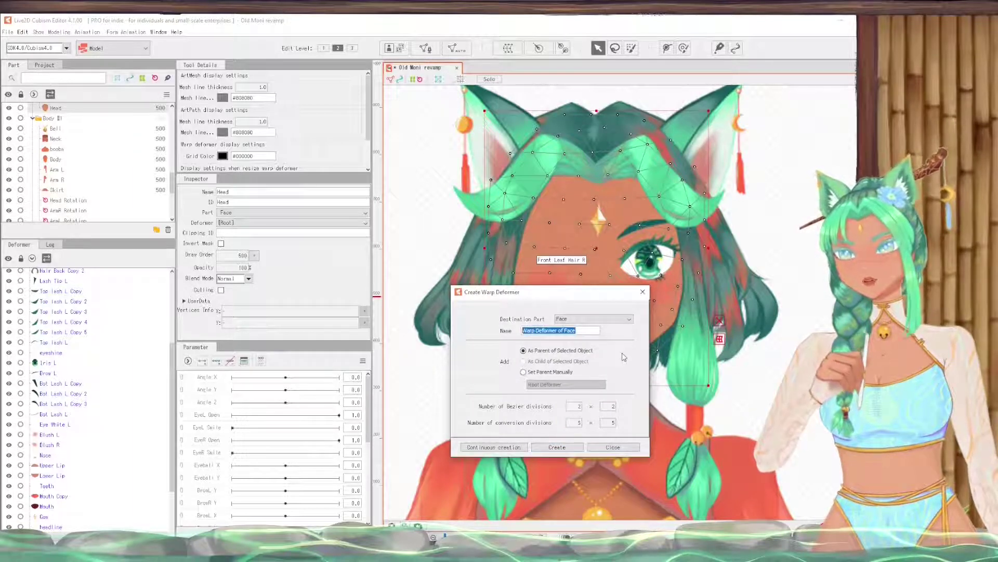
text(Head XY)
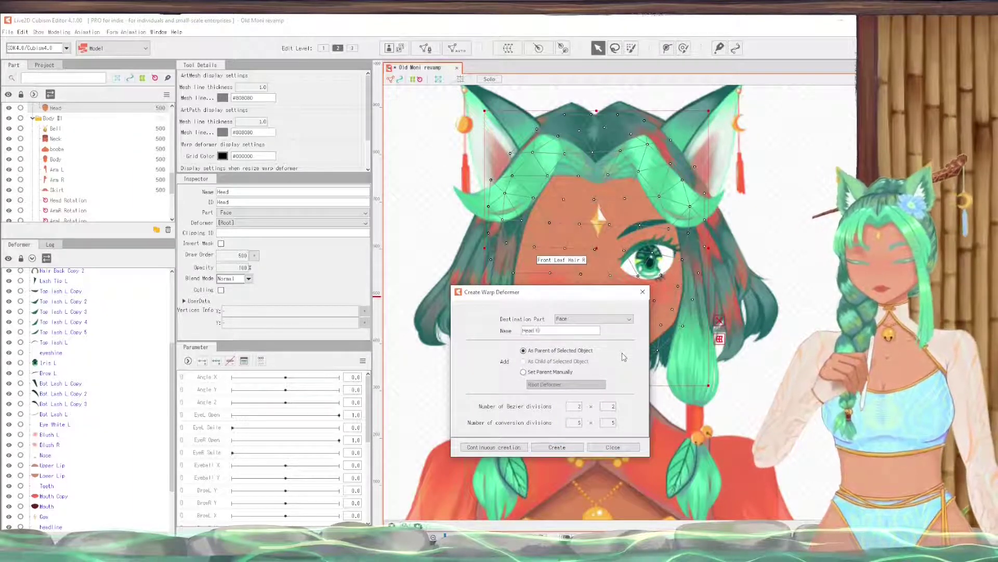
click(570, 454)
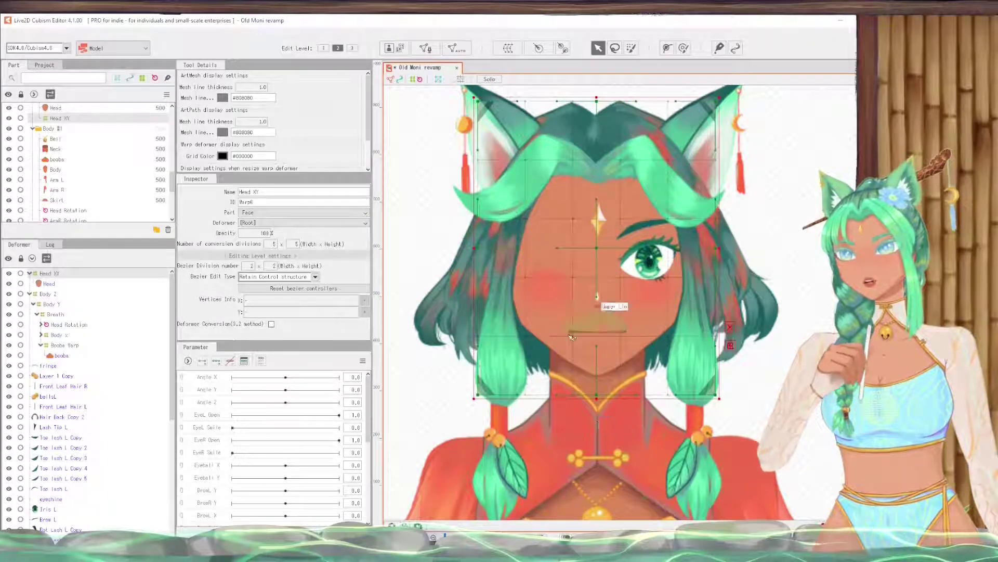
Step: Try stretching the Head XY deformer's lower edge downward to test the Head mesh, and undo it
mouse_move(596, 400)
mouse_down()
mouse_move(598, 416)
mouse_move(597, 407)
mouse_up()
drag(605, 447, 605, 446)
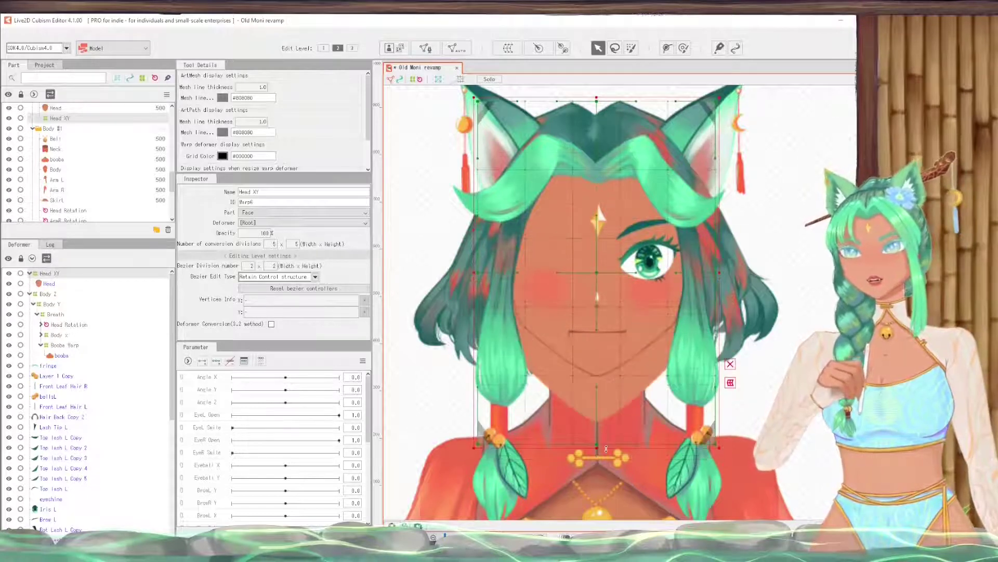
key(ctrl+z)
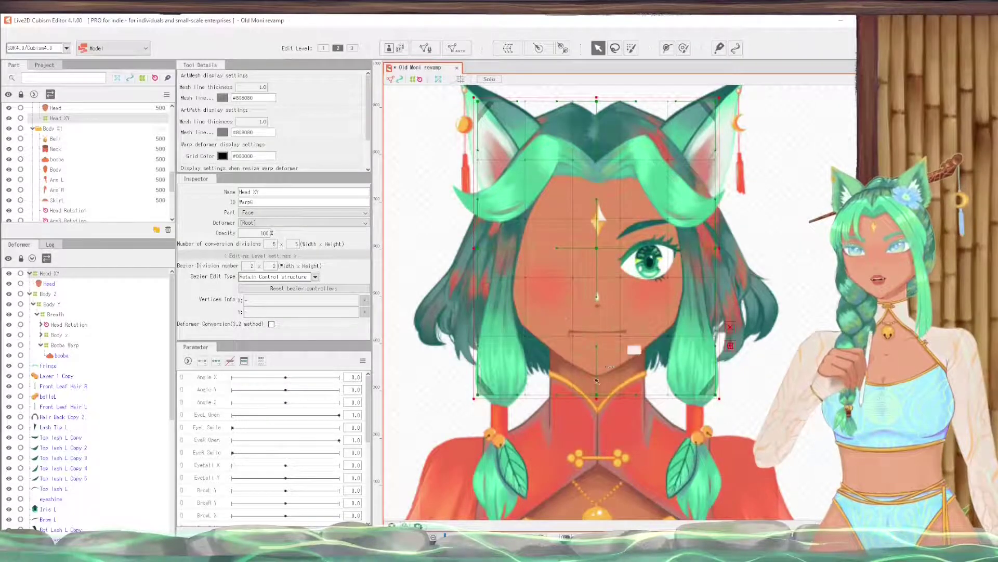
mouse_move(597, 399)
mouse_down()
mouse_move(595, 477)
mouse_move(588, 406)
mouse_move(597, 398)
mouse_up()
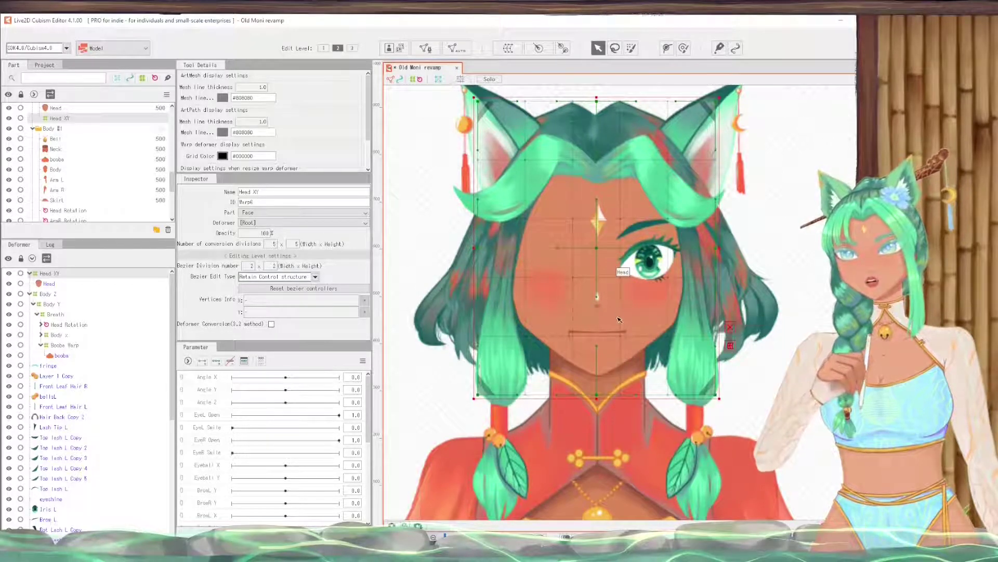
Step: Nest the headline mesh under the Head XY deformer beside the Head mesh
click(601, 327)
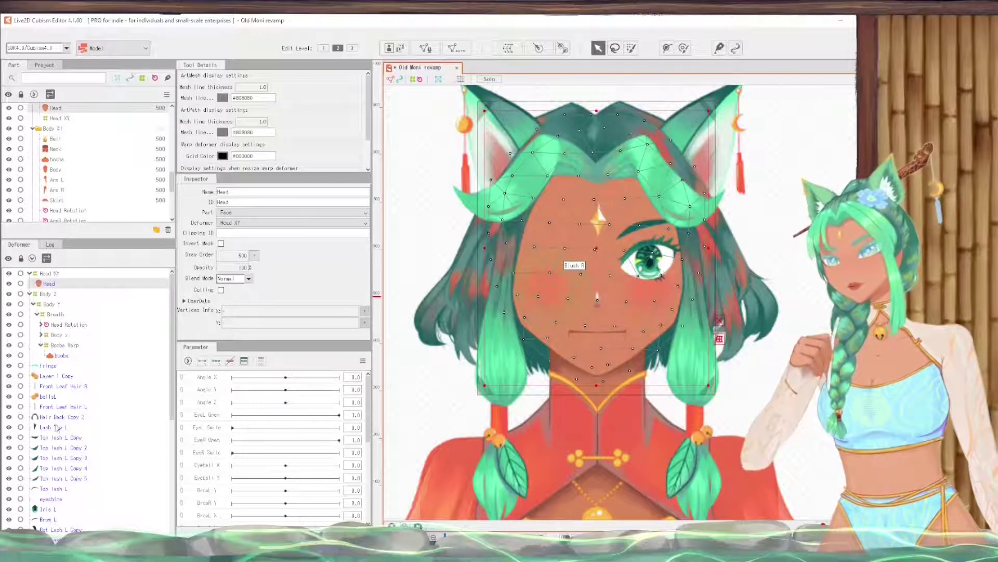
scroll(81, 492, down, 2)
scroll(61, 448, down, 4)
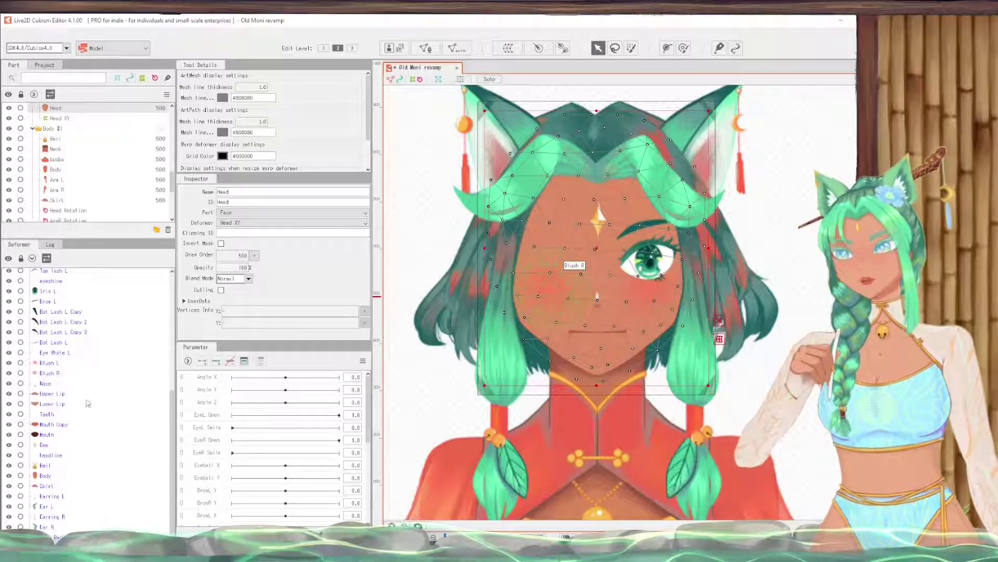
click(58, 455)
drag(60, 457, 54, 286)
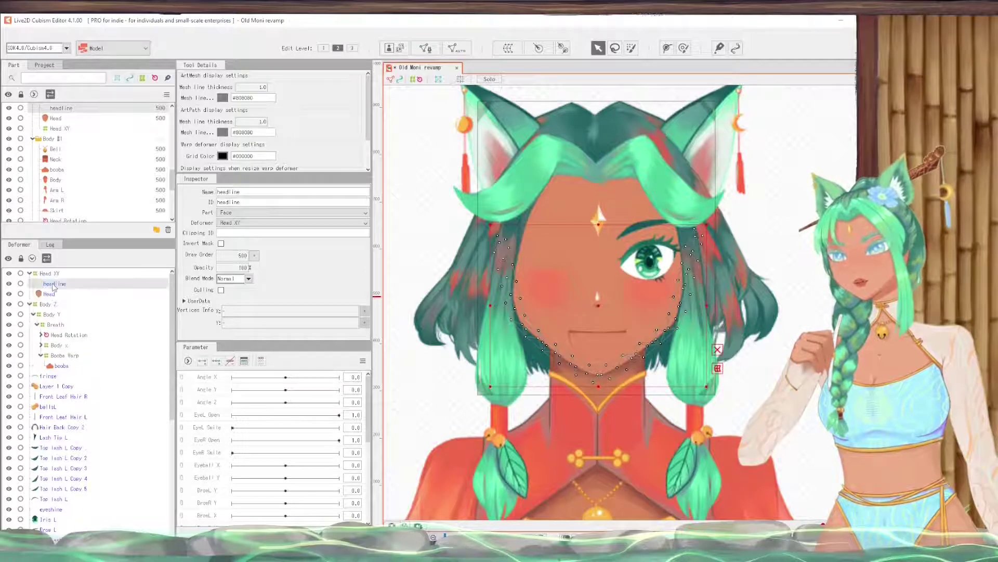
Step: Stretch Head XY downward again to check that the headline moves together with the head, and undo the stretch
click(49, 274)
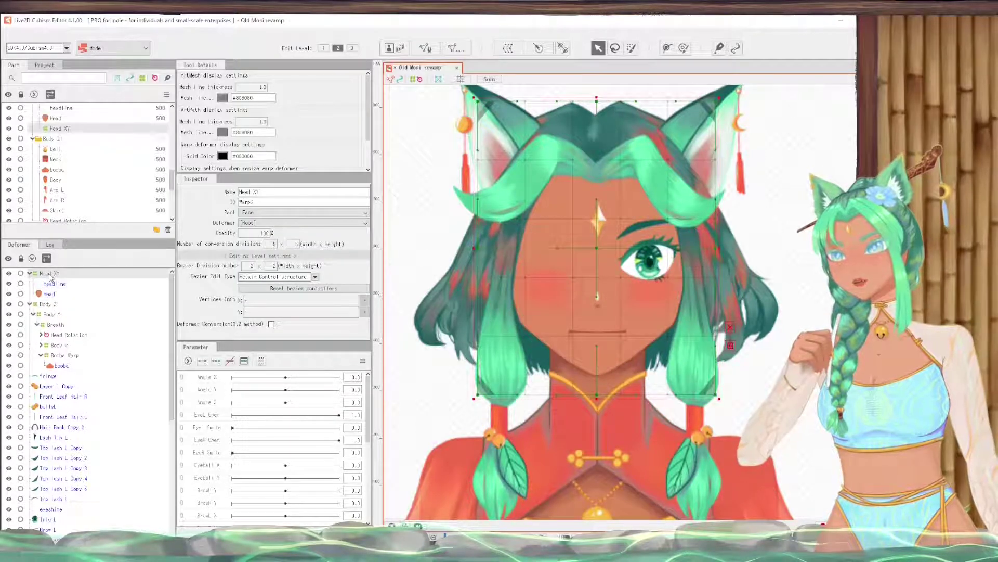
drag(596, 398, 596, 445)
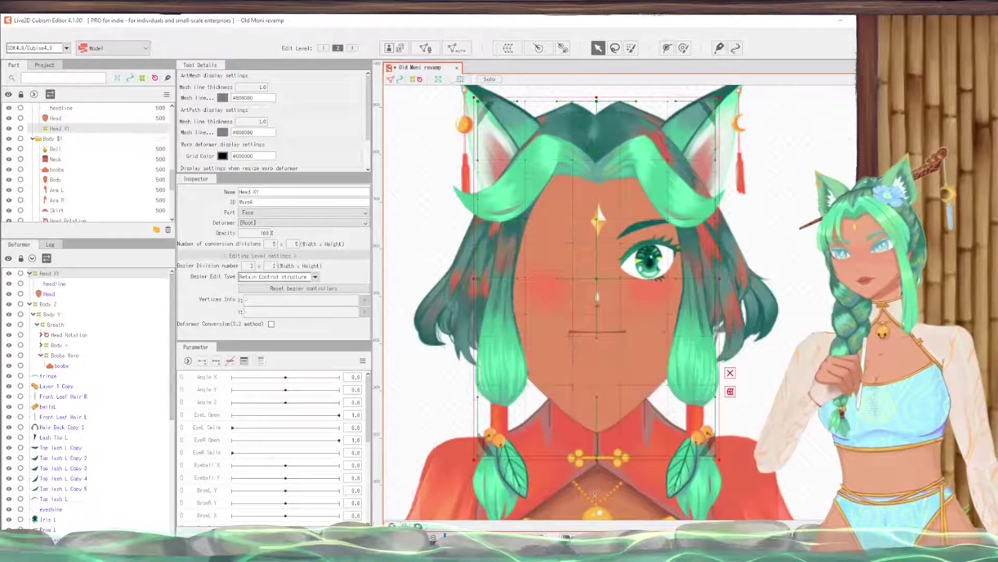
drag(587, 397, 578, 470)
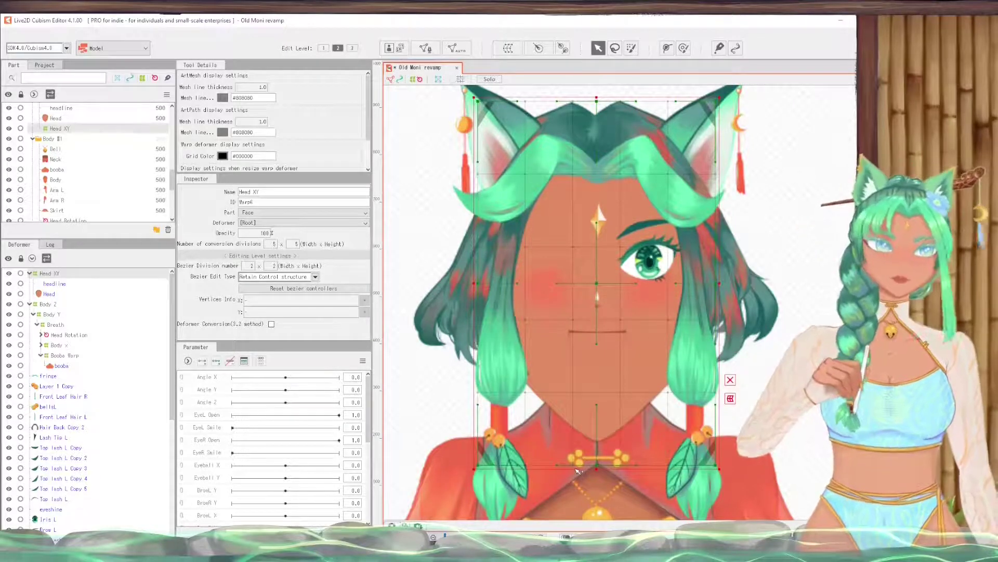
key(ctrl+z)
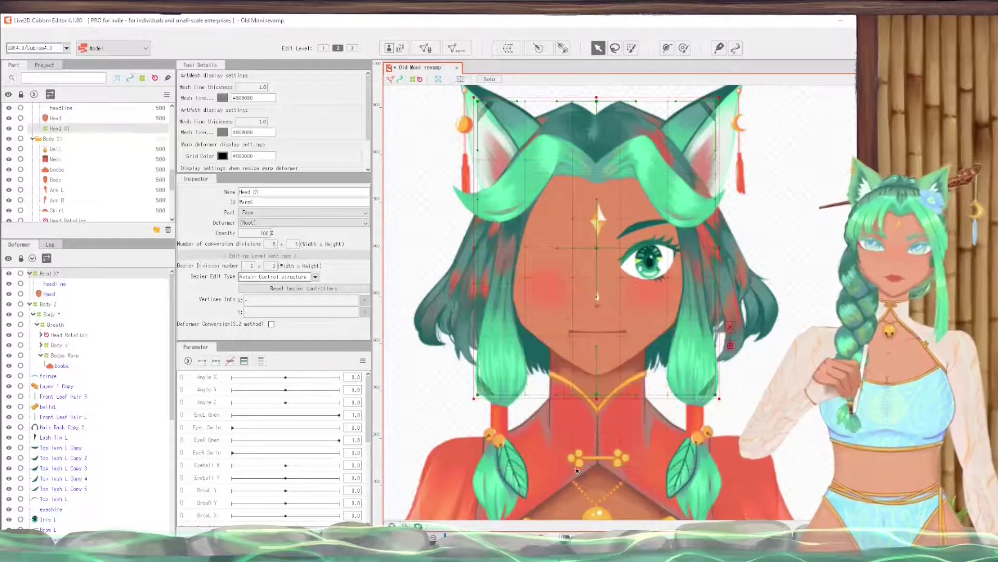
Step: Create a warp deformer named "Head Z" in the Face part as the parent of Head XY
click(508, 49)
drag(580, 331, 477, 329)
text(Head Z)
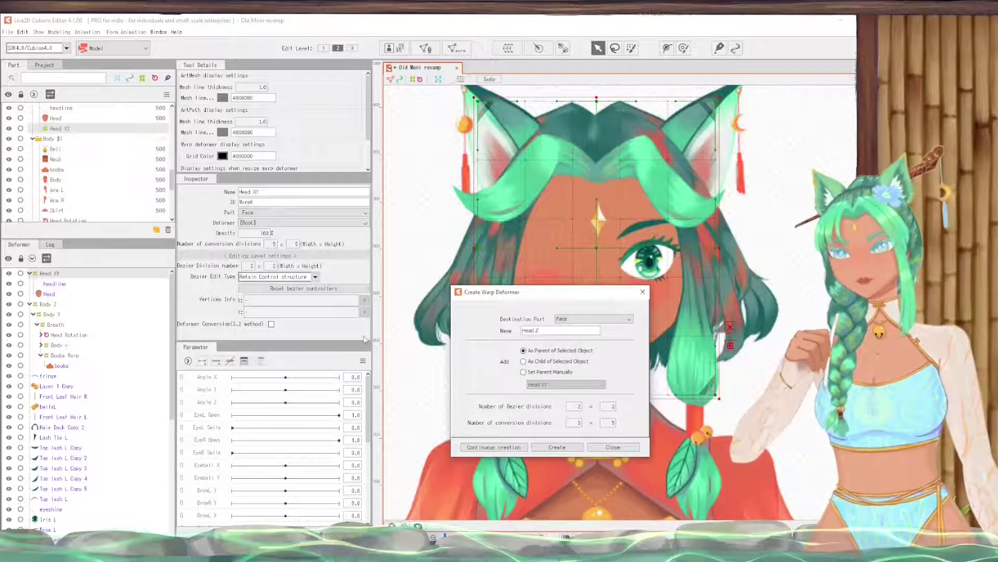
click(541, 372)
click(547, 352)
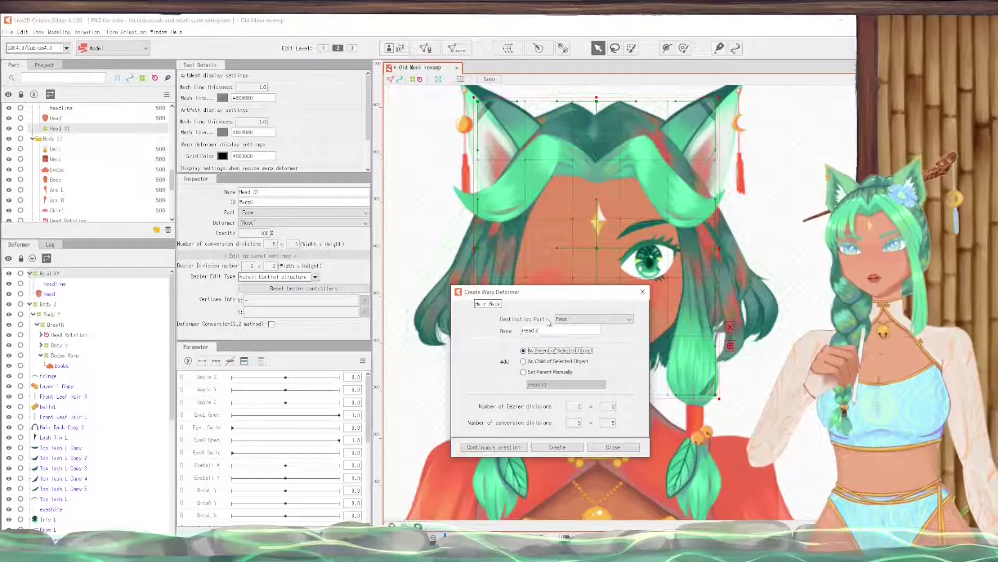
click(557, 448)
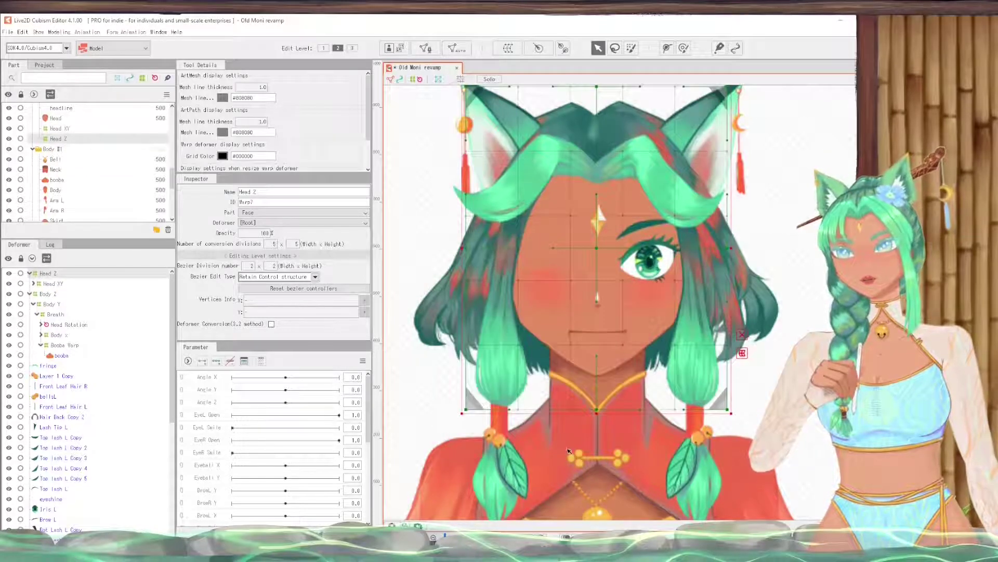
Step: Nest the Head Z deformer under Head Rotation beside the Neck mesh, and try swinging the Head Rotation deformer
click(60, 285)
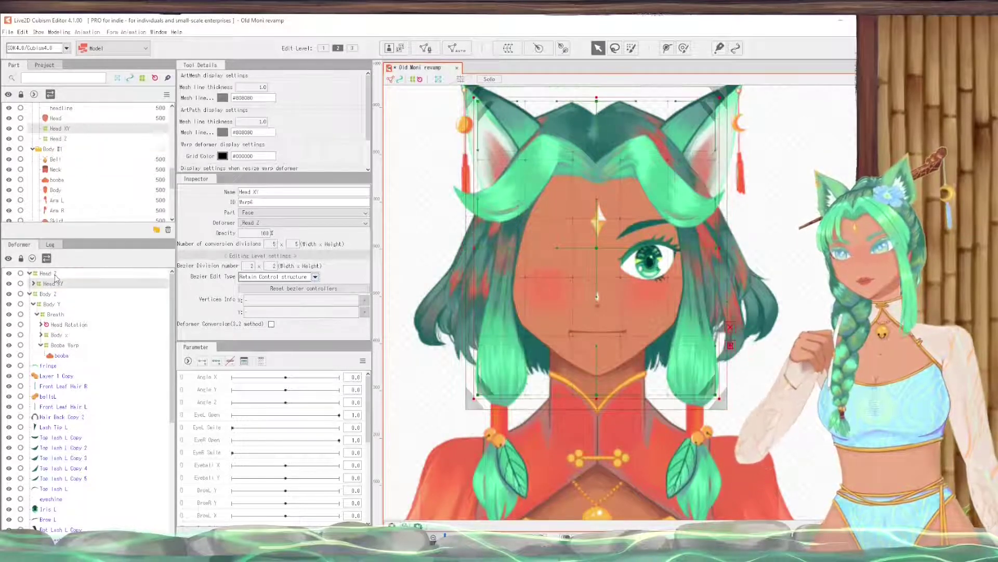
double_click(52, 276)
drag(52, 275, 80, 319)
click(43, 306)
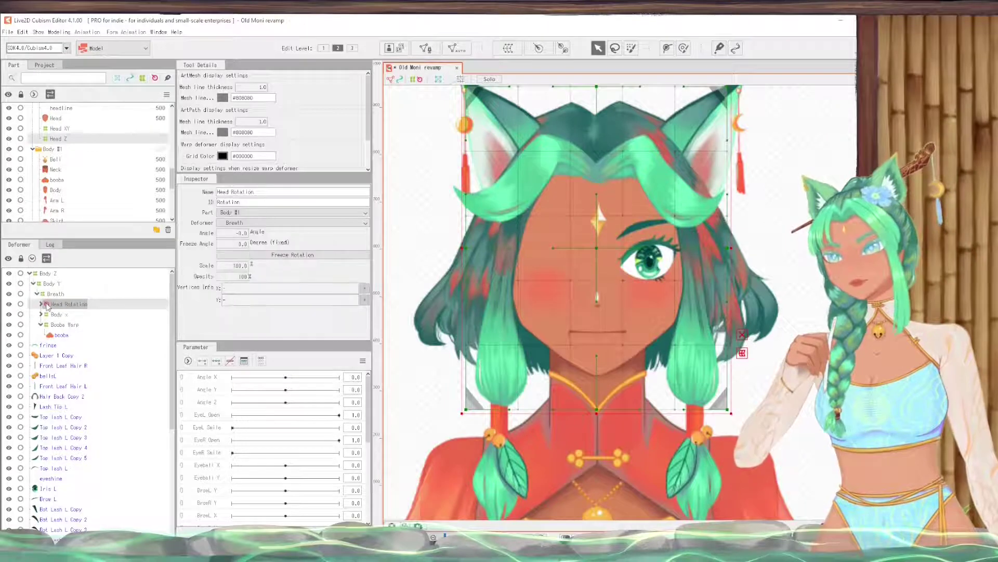
click(42, 306)
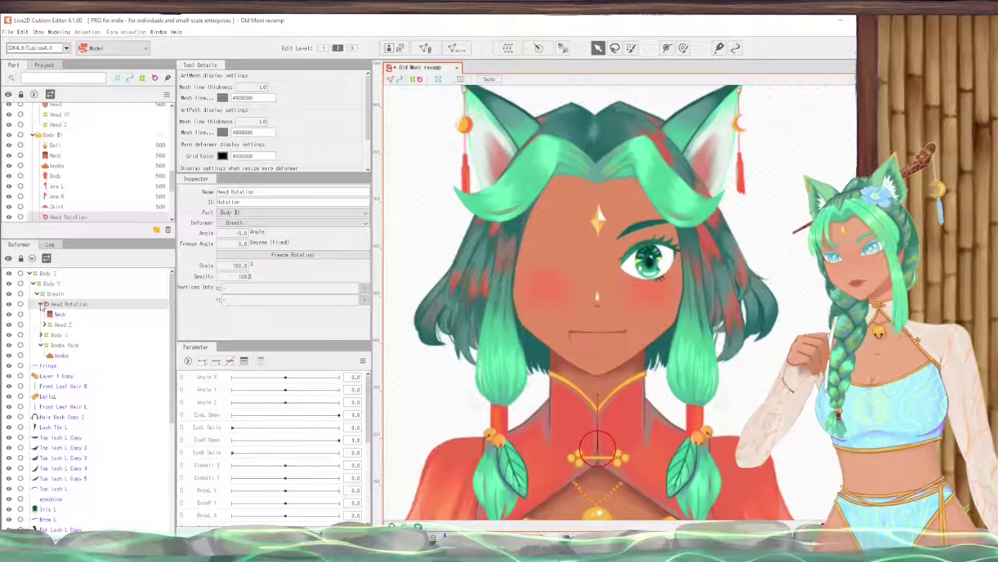
click(67, 327)
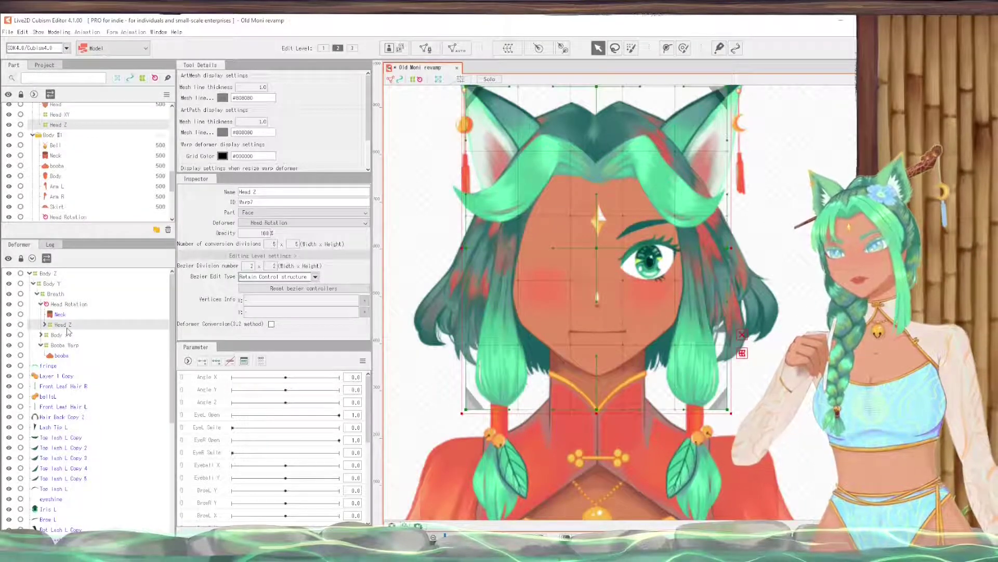
click(75, 306)
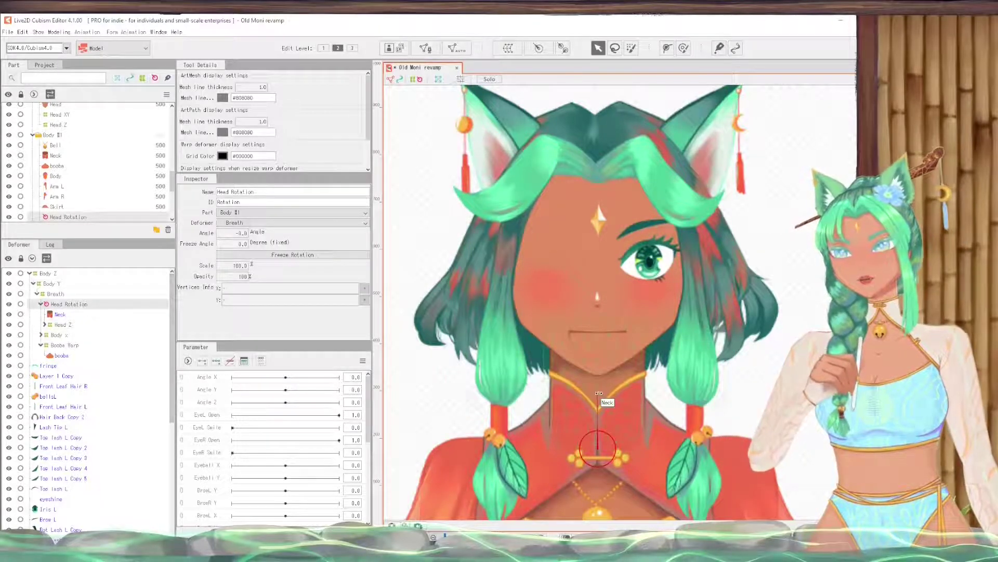
drag(576, 389, 637, 375)
Step: Create a rotation deformer with its pivot at the chin as the parent of the Head Z warp deformer
click(582, 249)
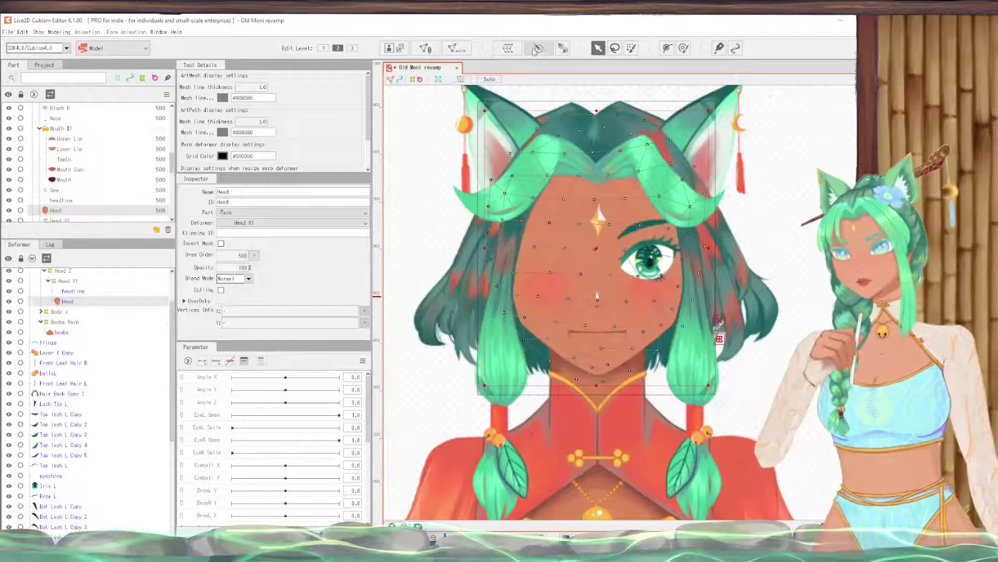
click(73, 281)
scroll(110, 298, up, 1)
click(62, 308)
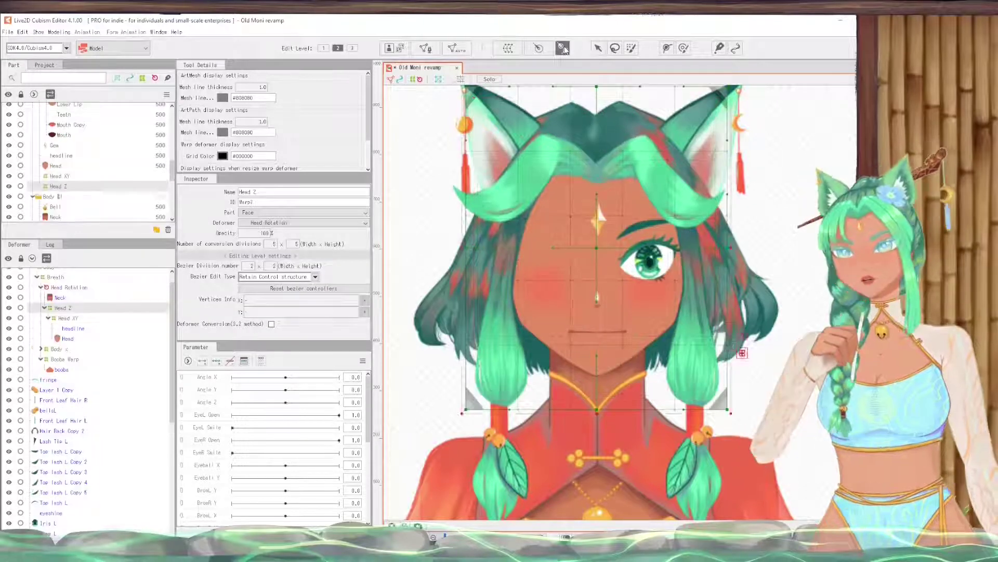
click(598, 375)
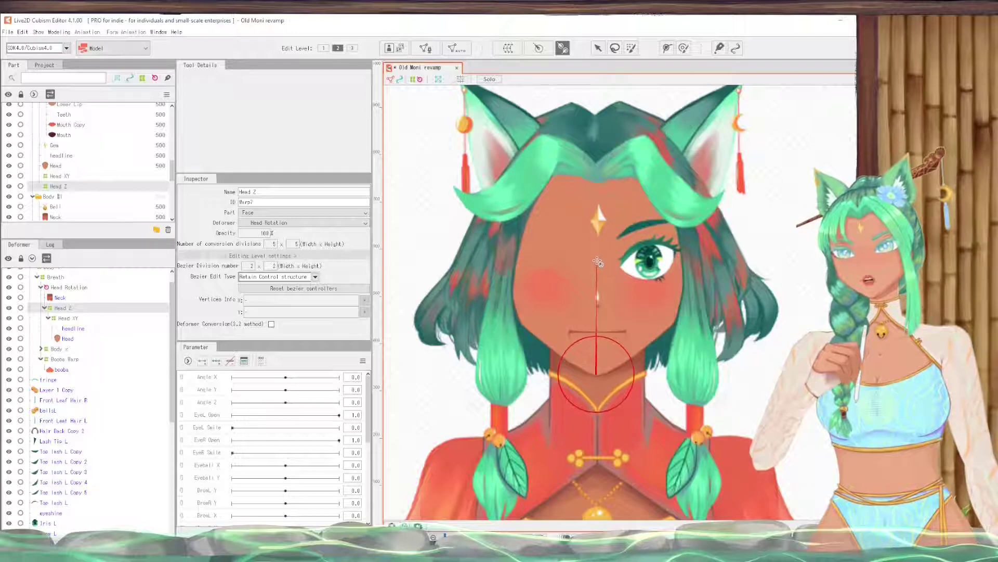
click(598, 48)
Step: Rename the Head Z warp deformer and its parent rotation deformer "Face Rotation", and try swinging the rotation deformer
drag(63, 307, 62, 350)
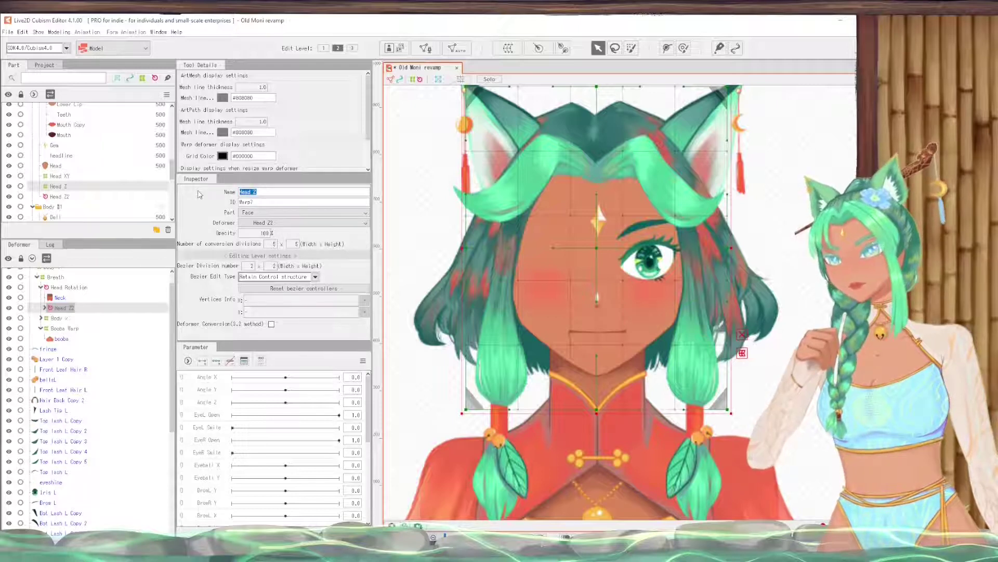
text(Head )
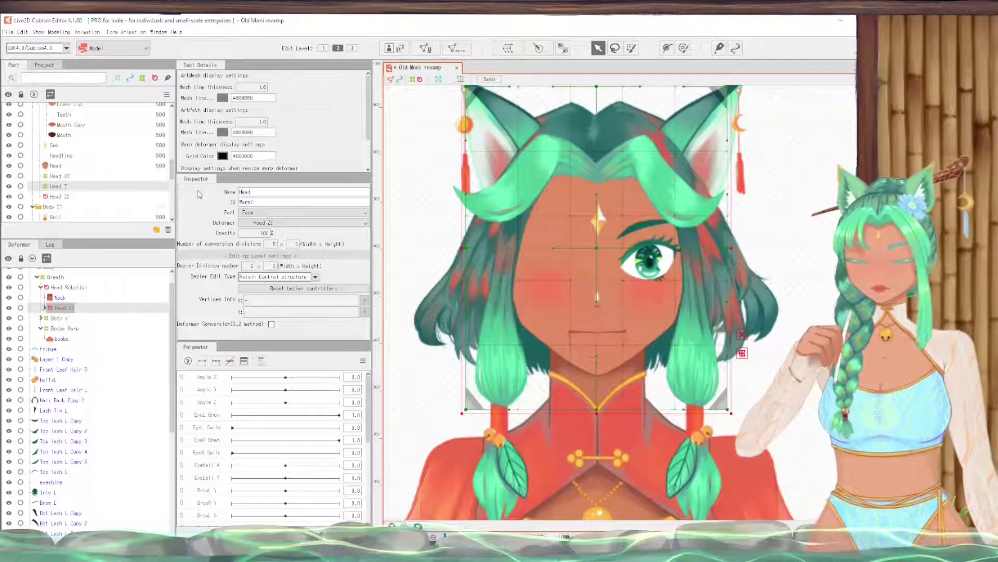
text(Rotation)
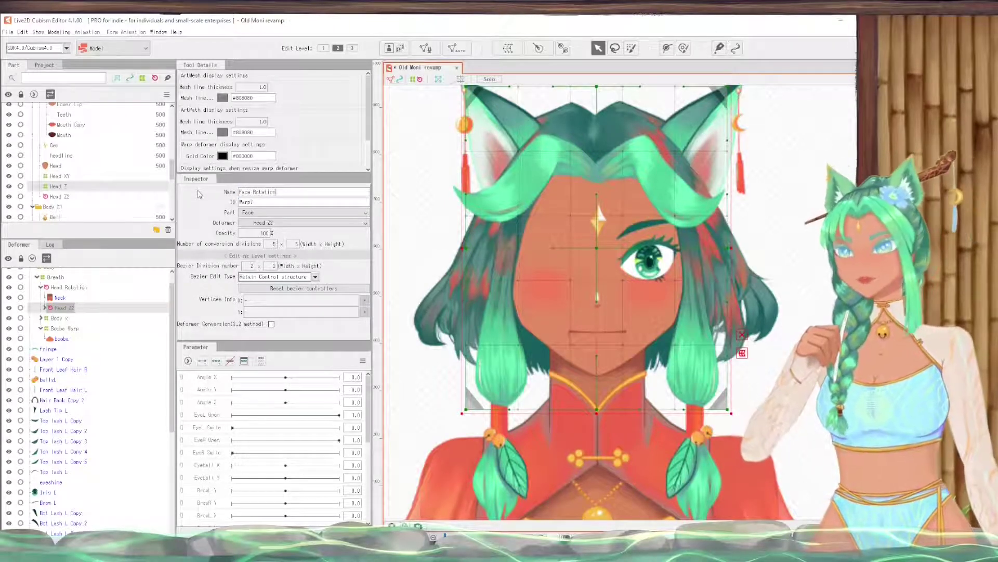
click(590, 258)
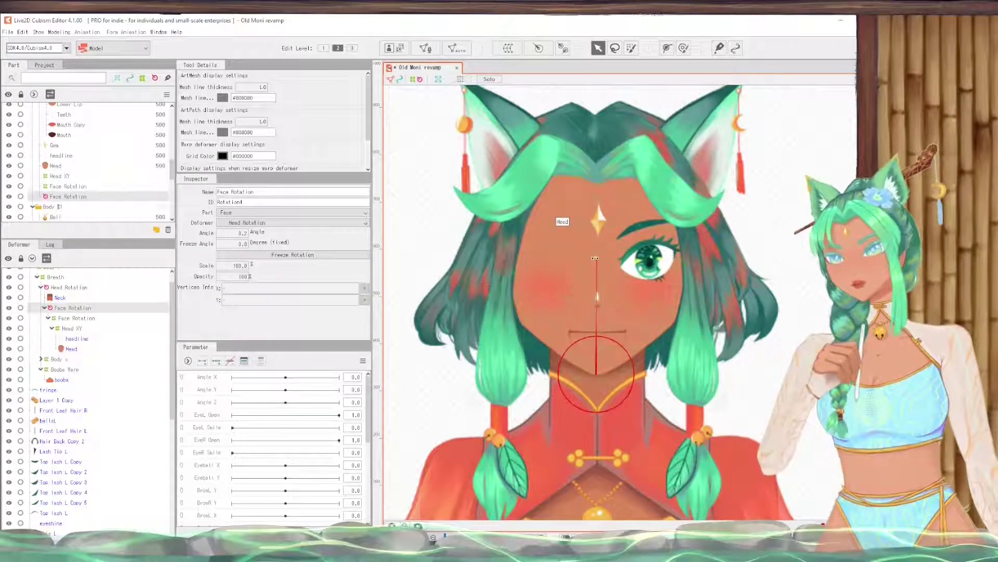
mouse_move(595, 259)
mouse_down()
mouse_move(604, 258)
mouse_move(585, 259)
mouse_move(604, 260)
mouse_up()
key(ctrl+z)
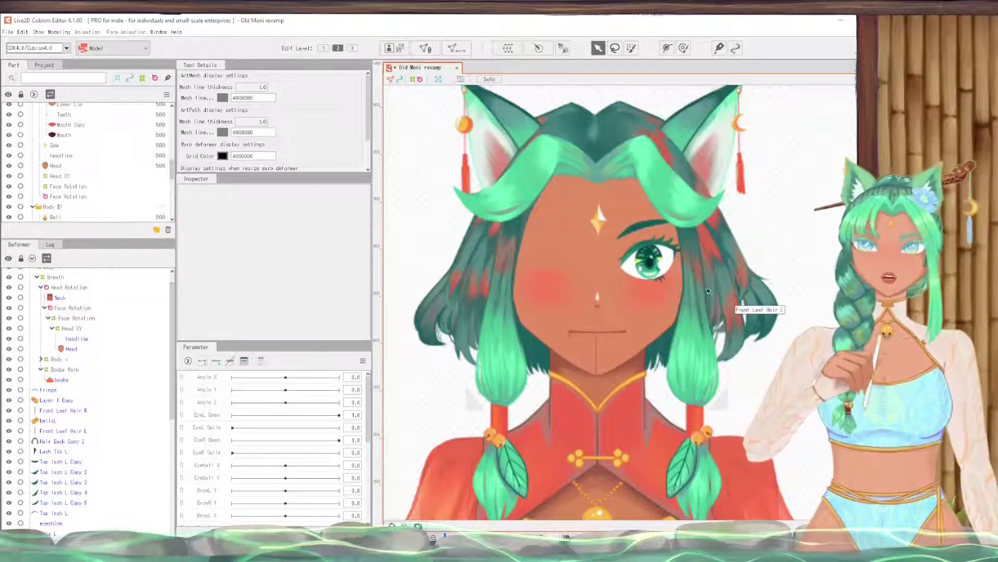
Step: Create a warp deformer named "Eyeball Warp" in the Left Eye part as the parent of the Eye White L mesh
scroll(758, 305, down, 2)
scroll(698, 263, down, 1)
scroll(644, 168, up, 1)
scroll(645, 172, up, 4)
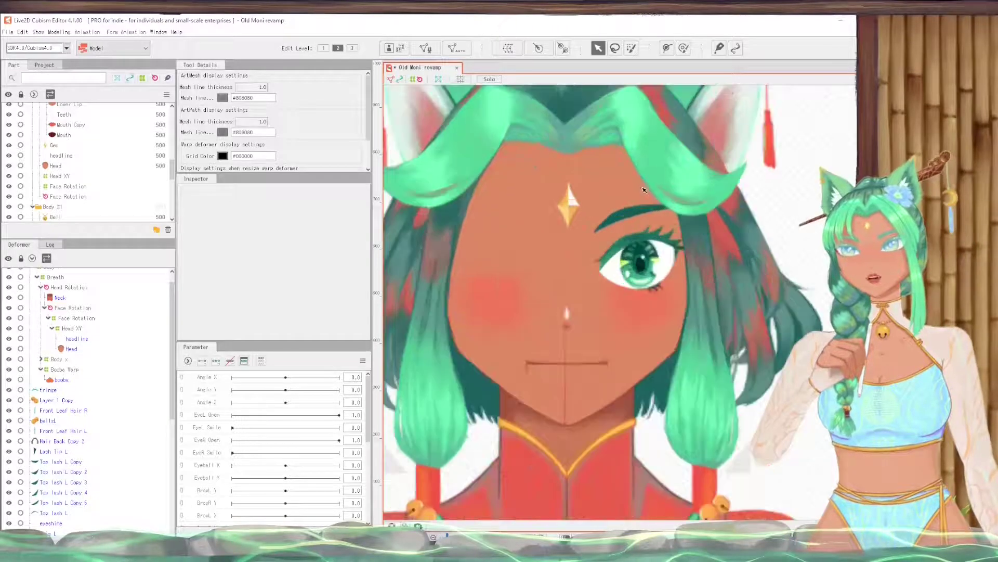
click(639, 294)
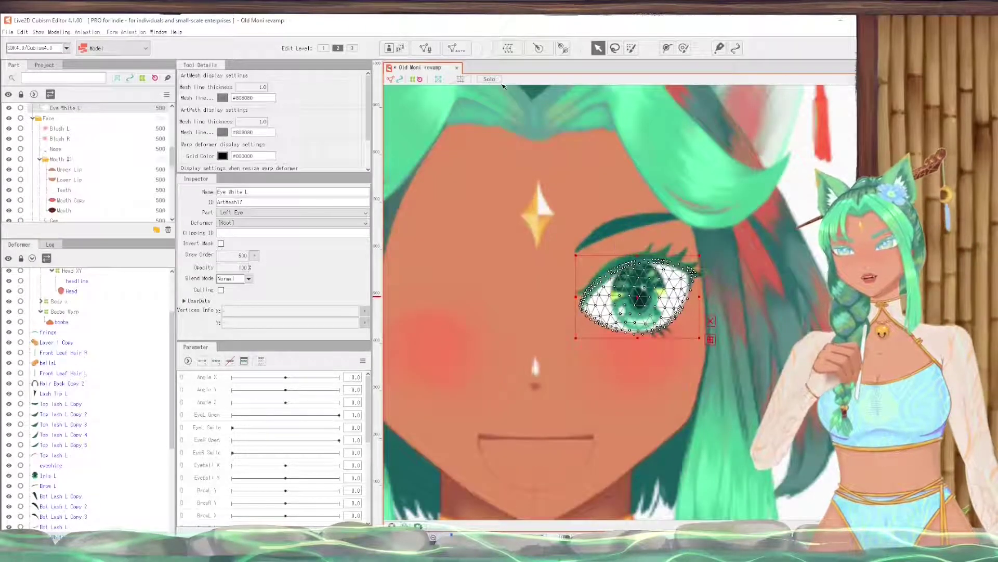
click(508, 48)
drag(588, 330, 522, 330)
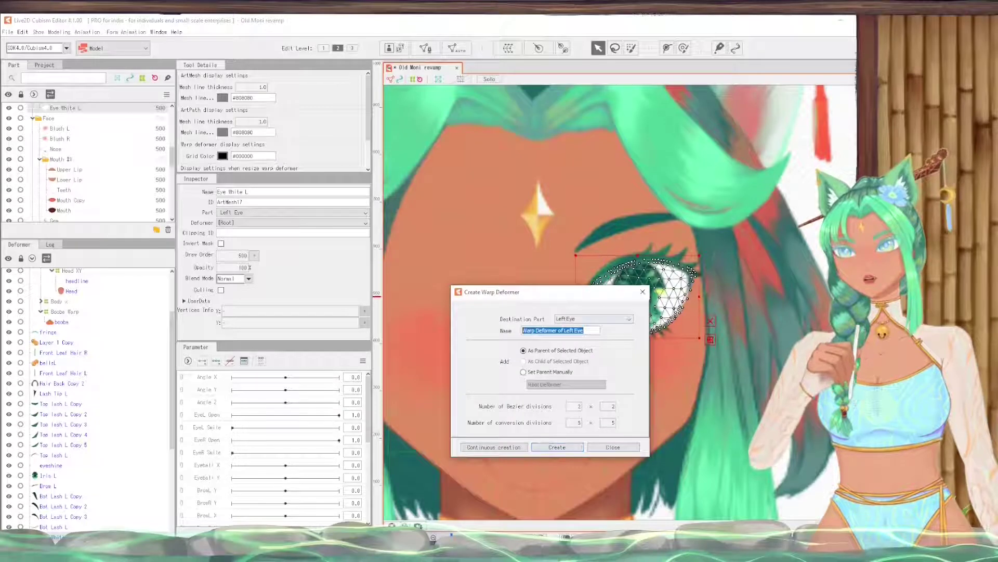
text(Eyeball Warp)
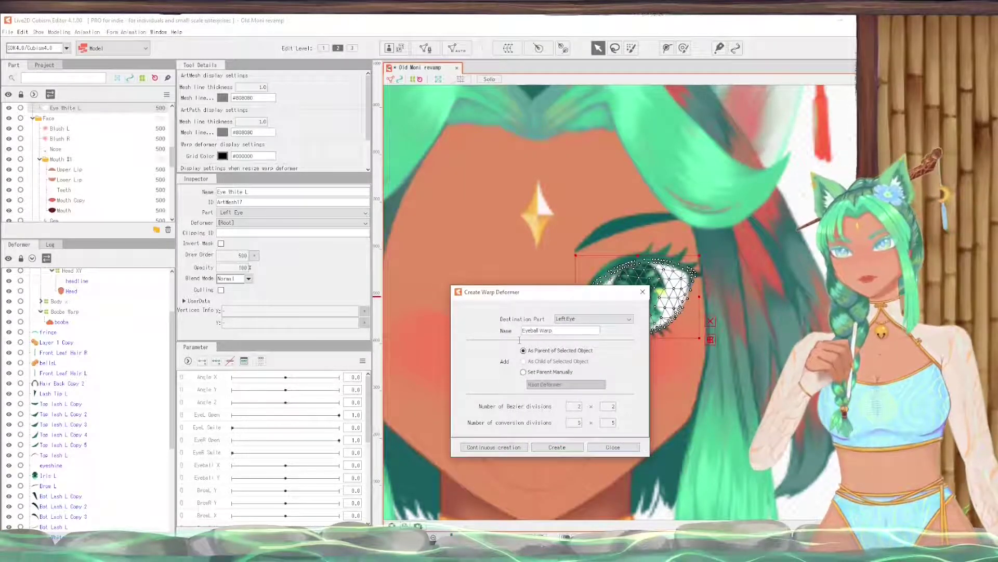
click(557, 447)
Step: Create a warp deformer named "Eyebrow Warp" in the Left Eye part as the parent of the Brow L mesh
click(497, 324)
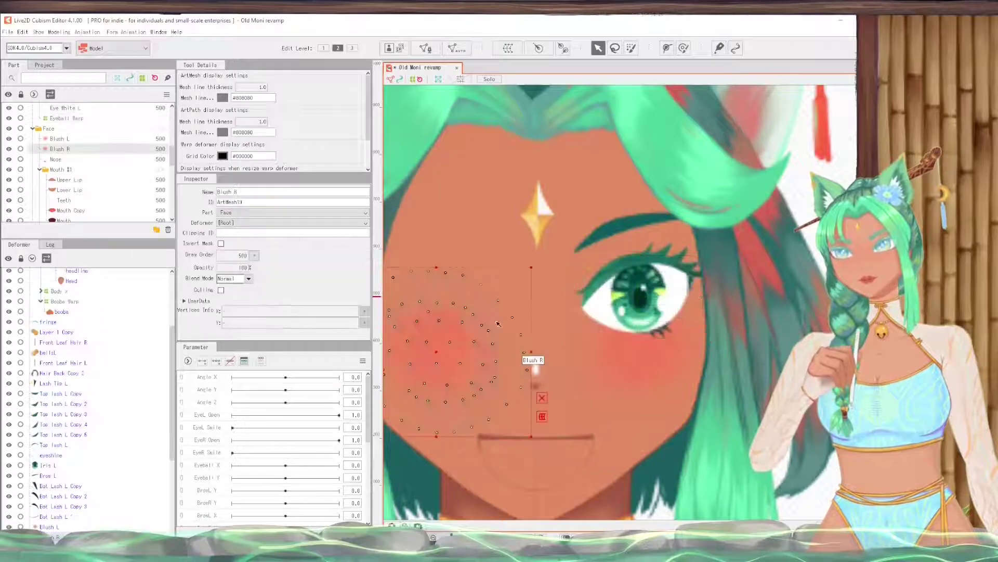
click(603, 248)
click(606, 231)
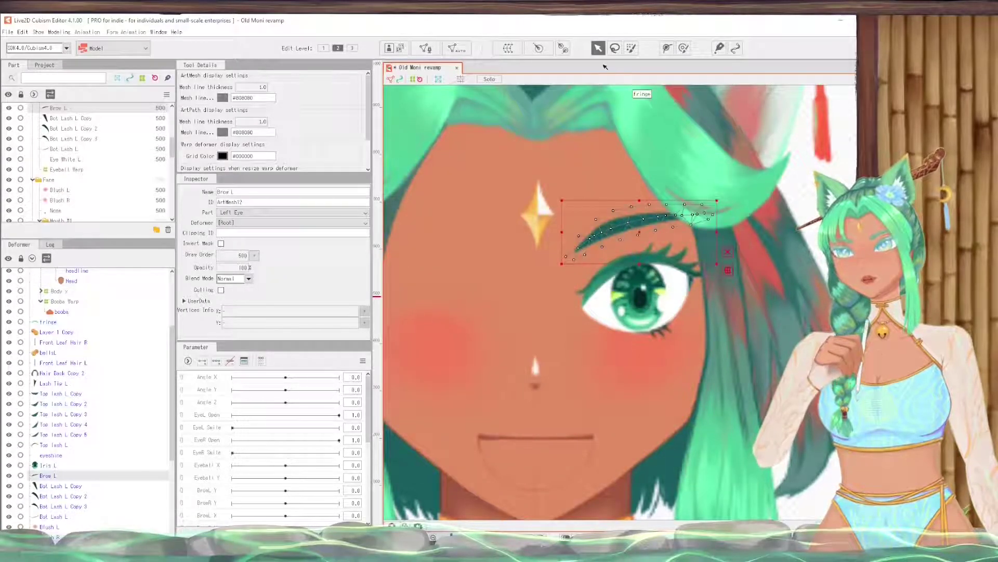
click(514, 49)
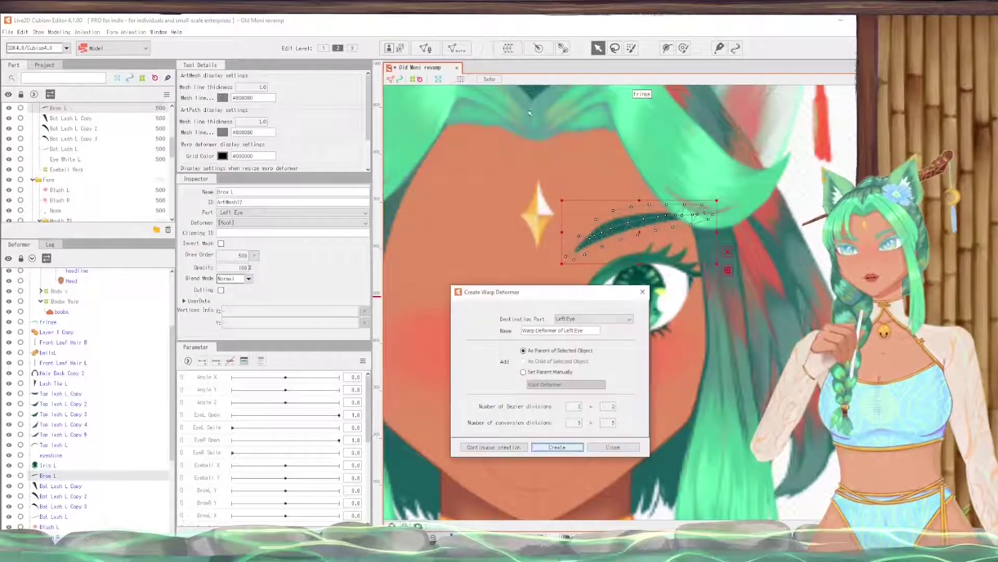
drag(589, 332, 502, 331)
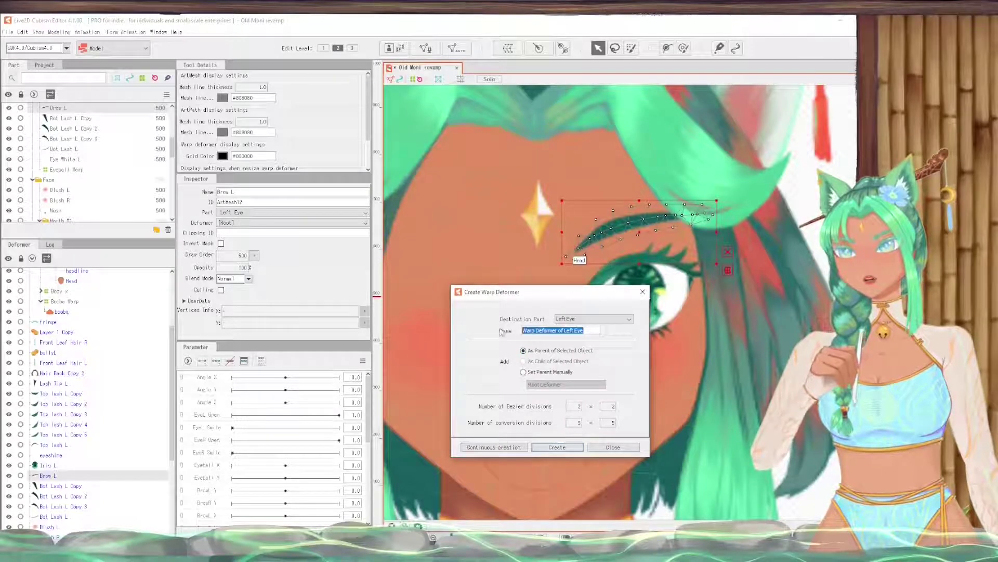
text(Eyebrow Warp)
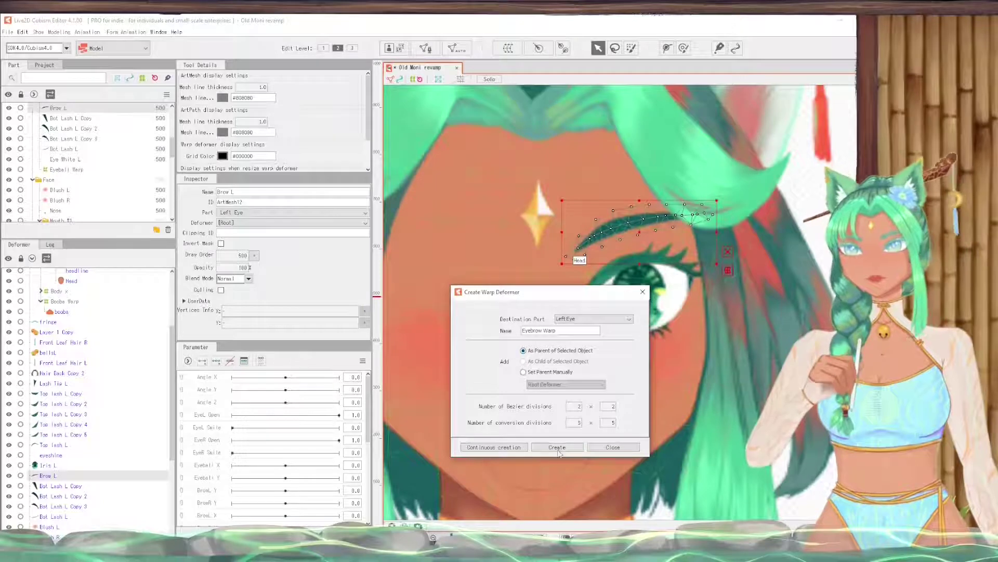
click(557, 448)
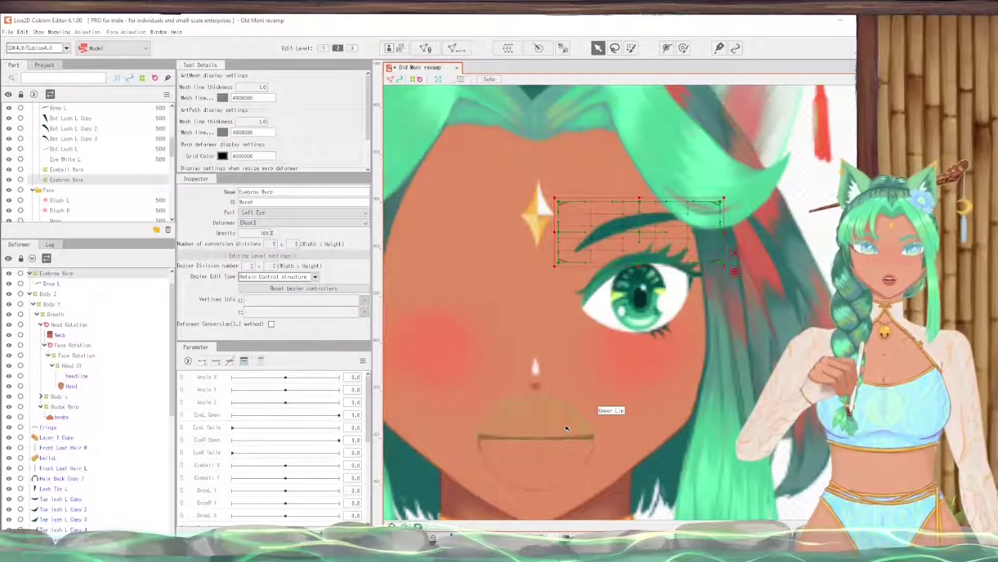
Step: Create a warp deformer named "Hear Leaf R Warp" in the Hair part as the parent of the Front Leaf Hair R mesh
scroll(507, 395, down, 3)
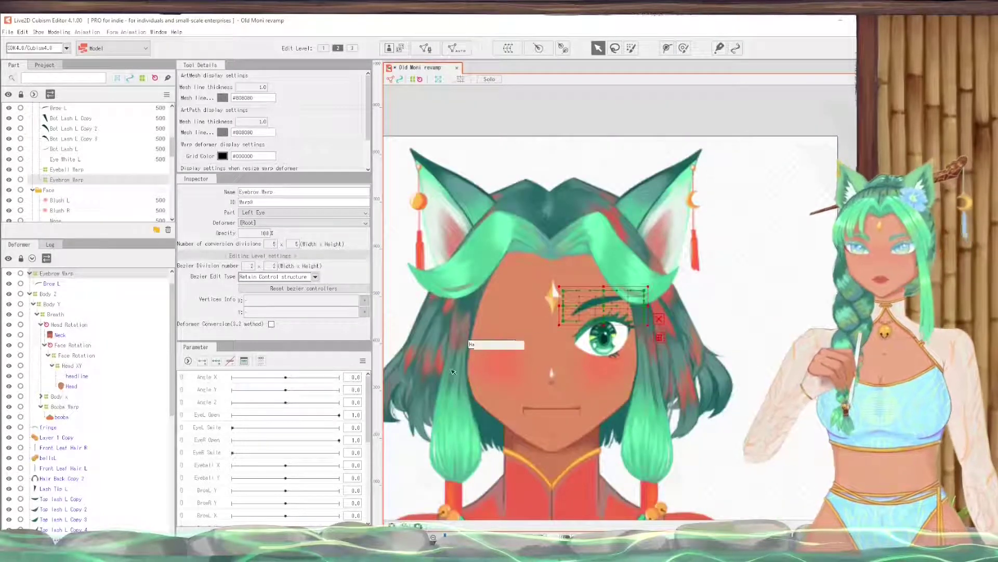
scroll(427, 432, up, 2)
click(484, 447)
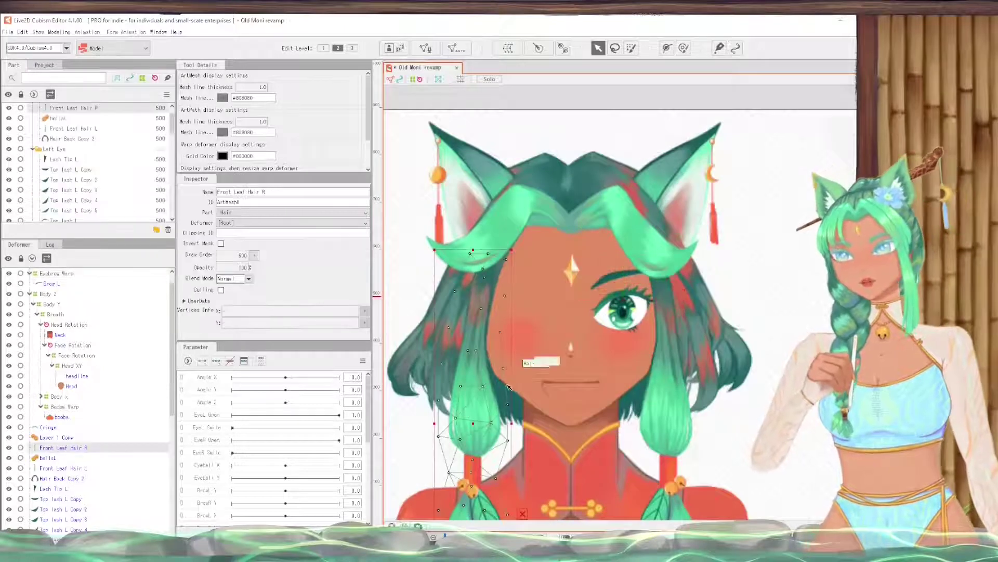
scroll(499, 442, down, 2)
scroll(516, 445, up, 2)
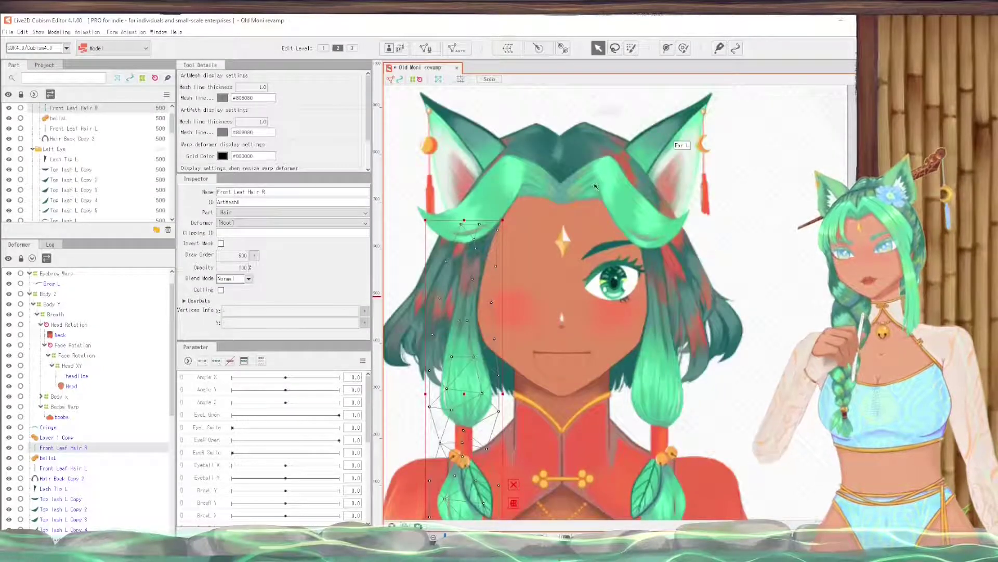
click(508, 48)
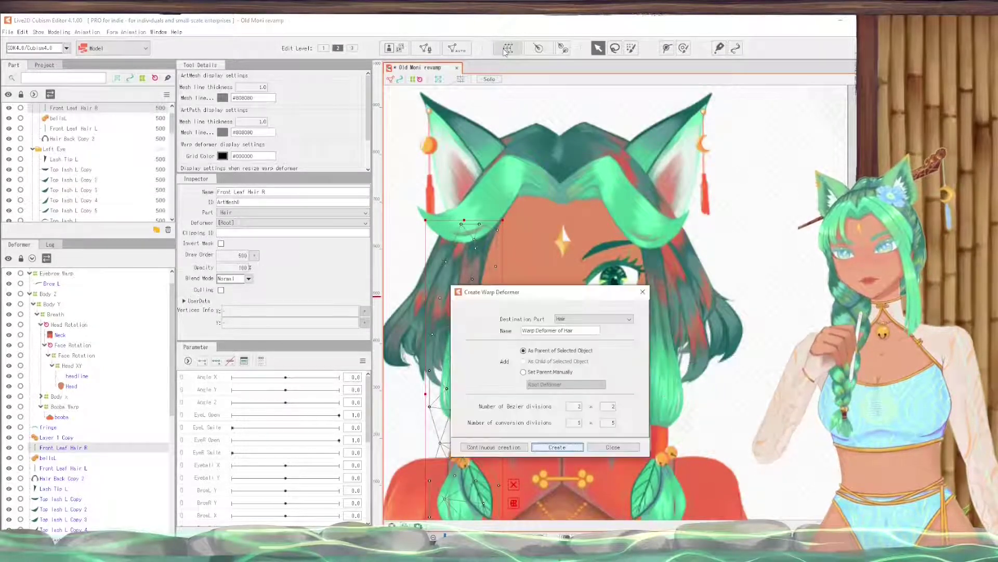
triple_click(583, 330)
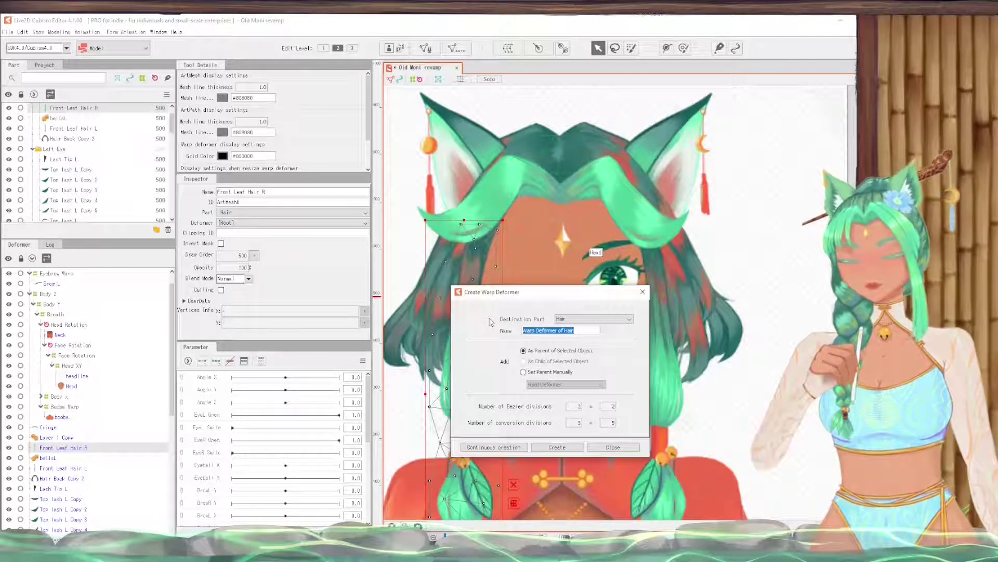
text(Wa)
key(BackSpace)
key(BackSpace)
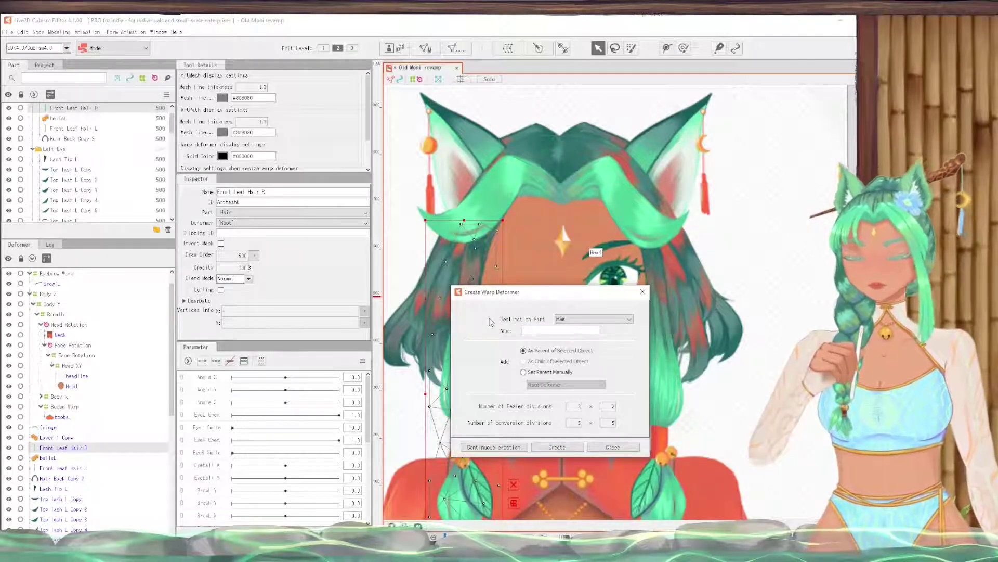
text(Hear Lead)
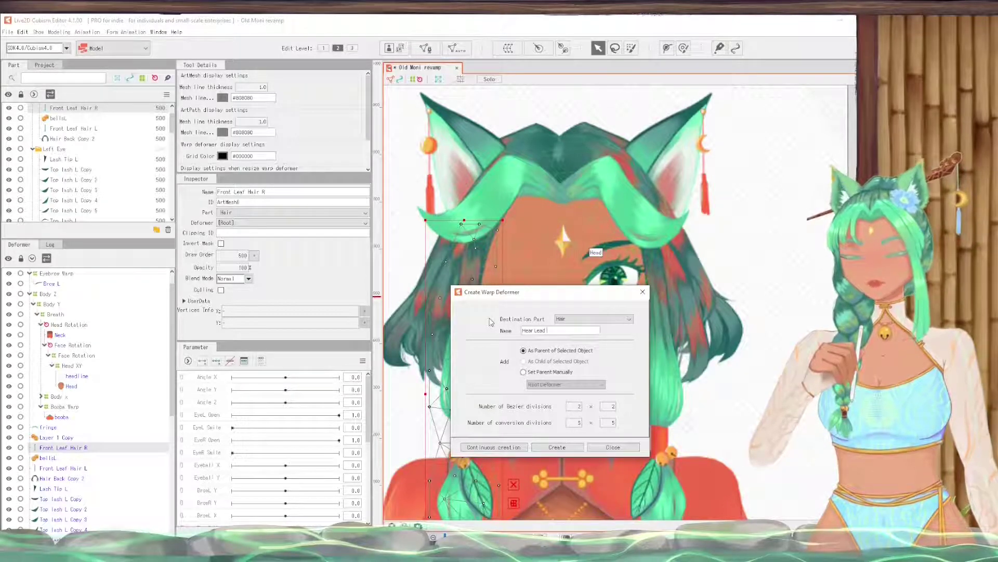
key(BackSpace)
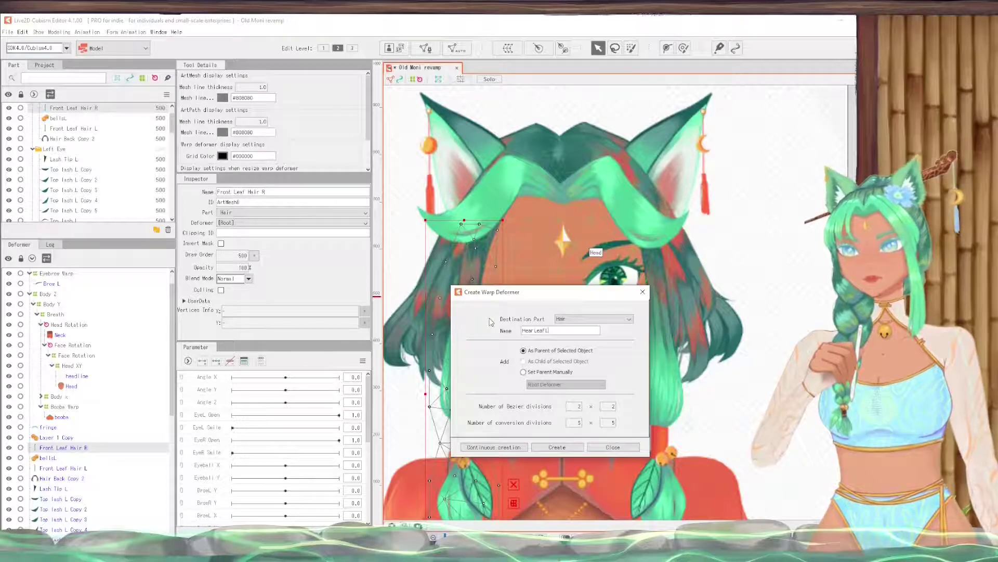
text(f R )
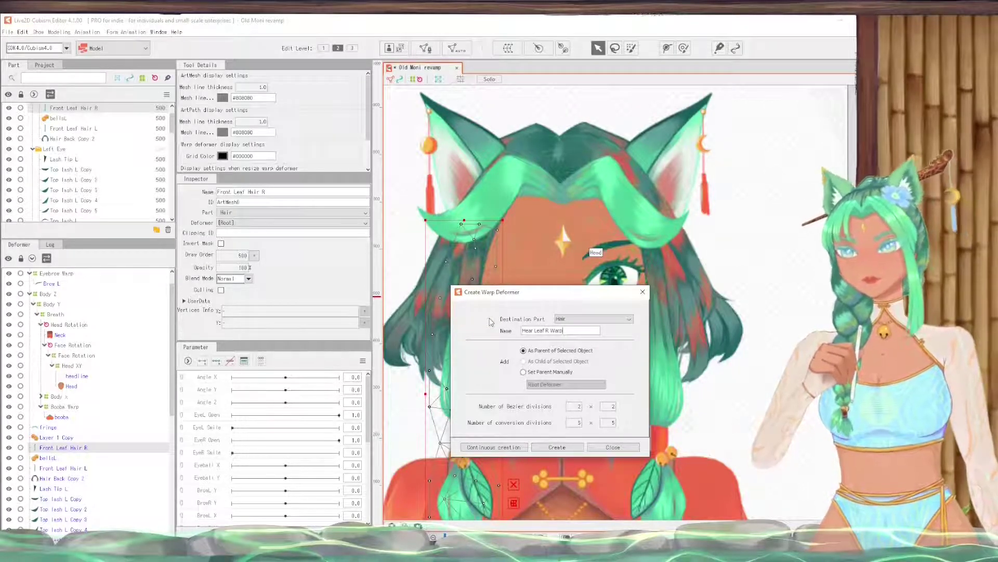
text(Warp)
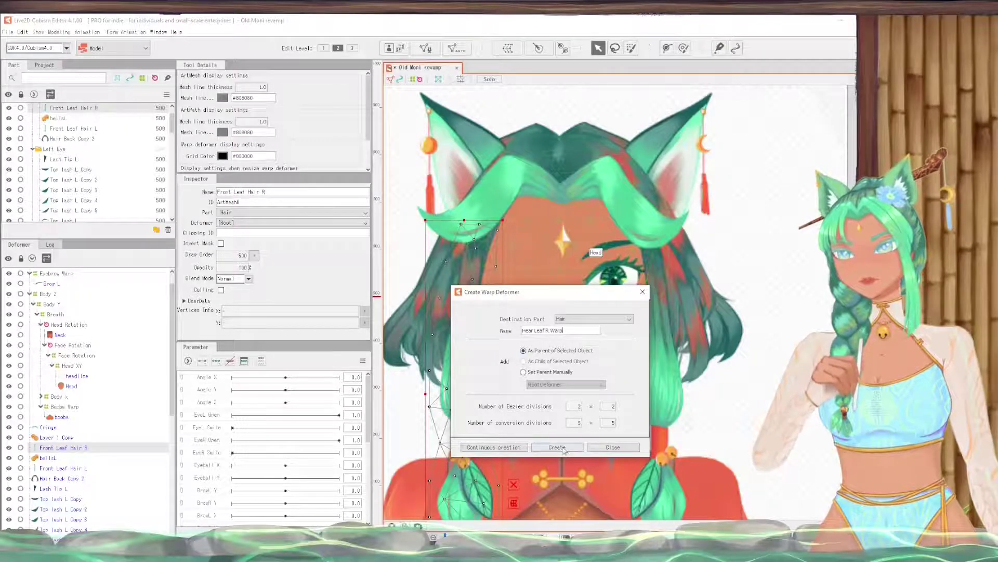
click(567, 446)
Step: Create a warp deformer named "Hair Leaf L Warp" in the Hair part as the parent of the Front Leaf Hair L mesh
click(652, 308)
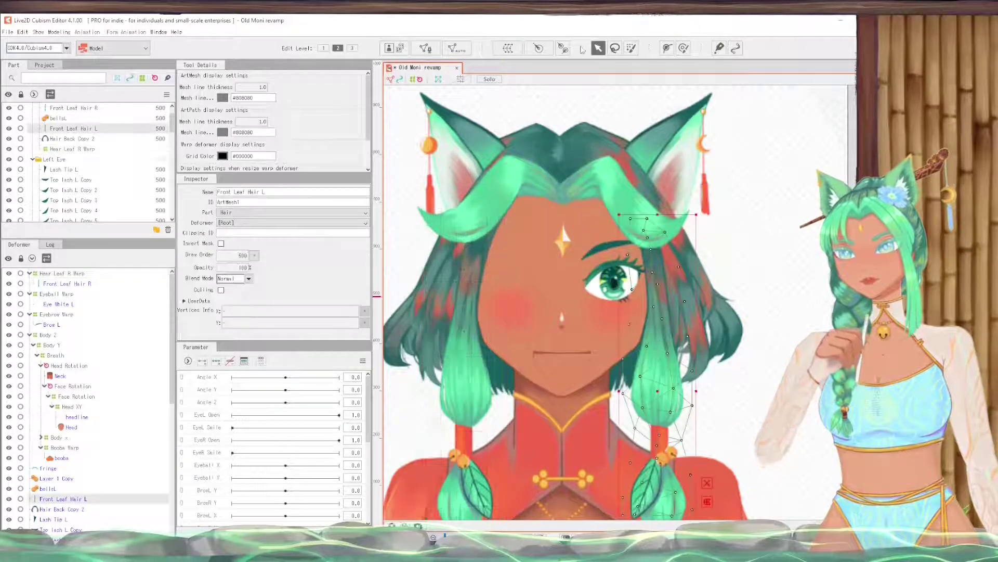
click(510, 49)
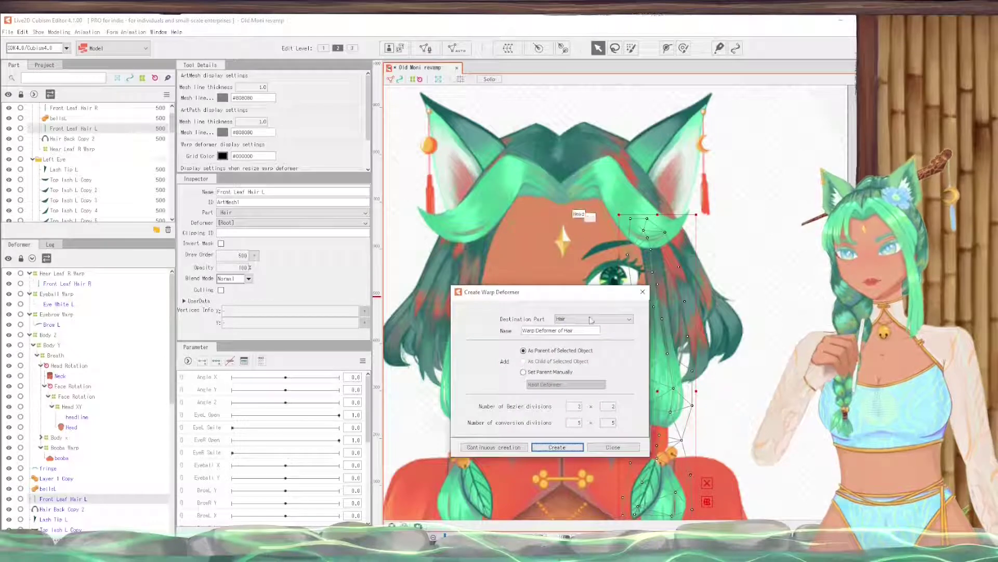
triple_click(548, 331)
text(Head)
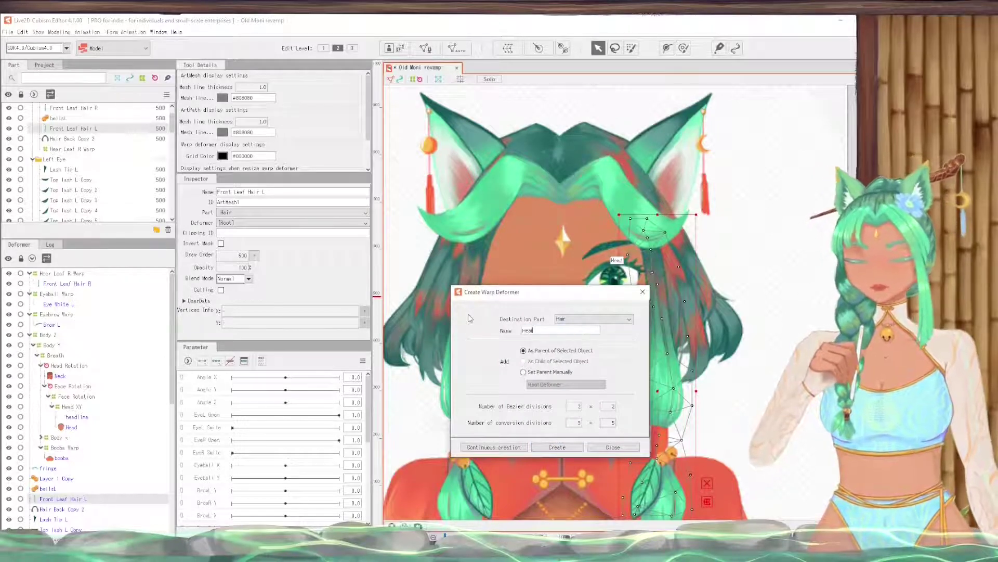
key(BackSpace)
key(BackSpace)
key(BackSpace)
key(BackSpace)
key(BackSpace)
key(BackSpace)
key(BackSpace)
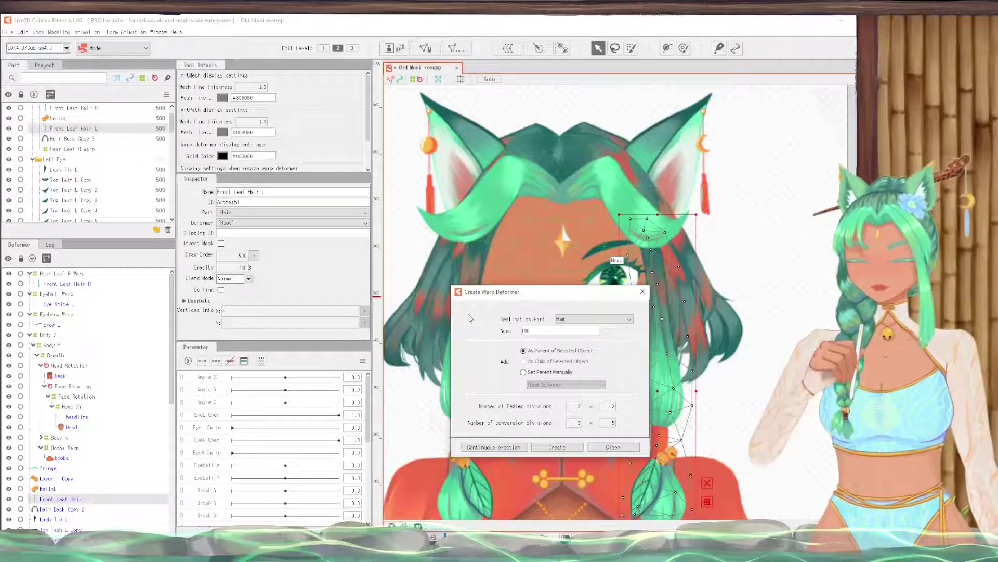
text(air Leaf L Warp)
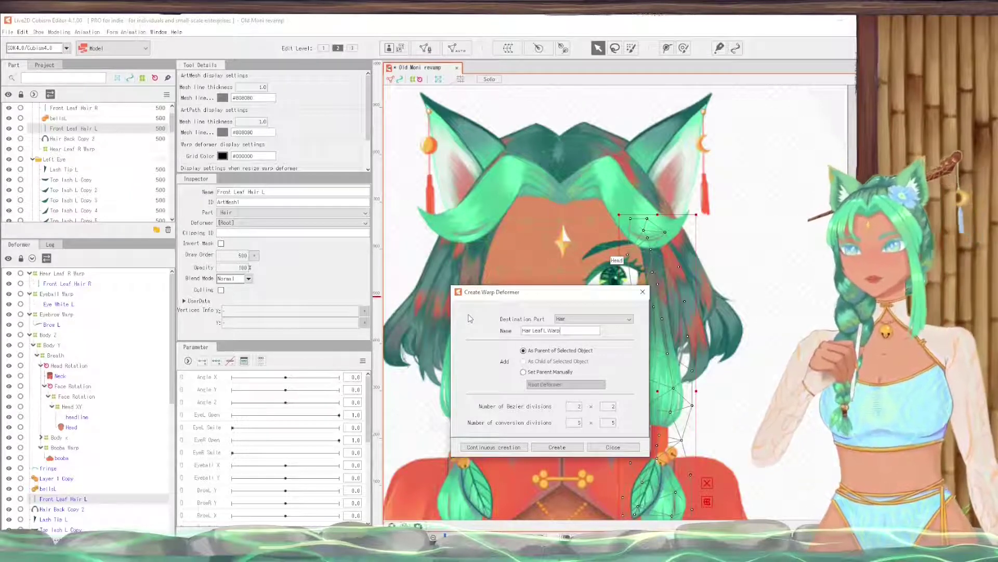
click(556, 447)
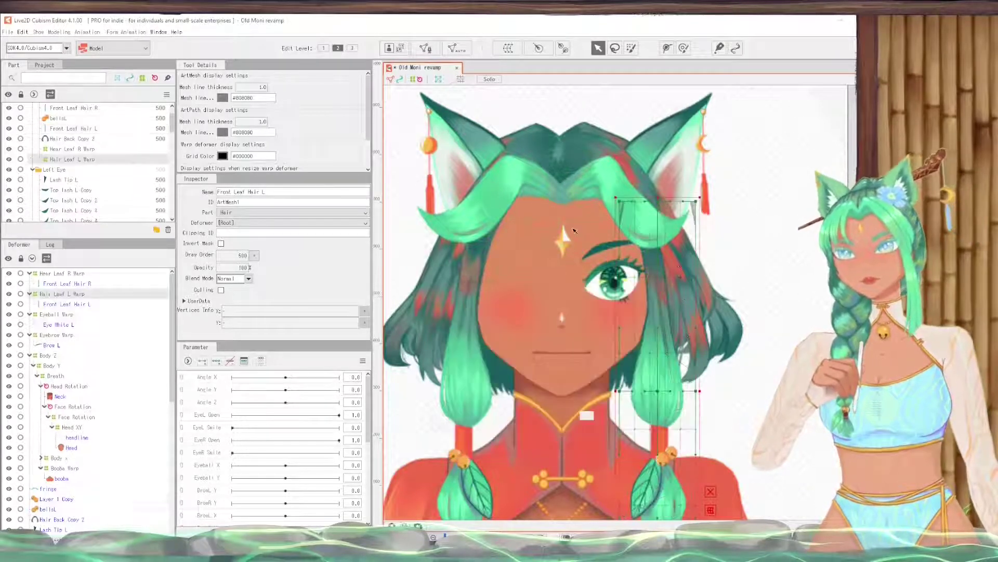
Step: Create a warp deformer named "Hair Mid Warp" in the Hair part as the parent of the Hair Back Copy 2 mesh
click(545, 159)
click(508, 48)
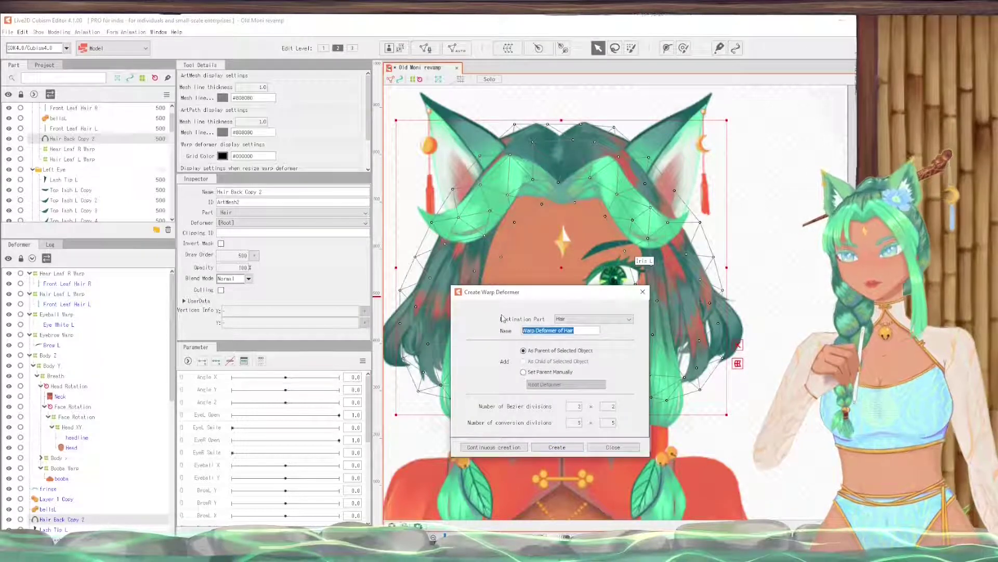
text(H)
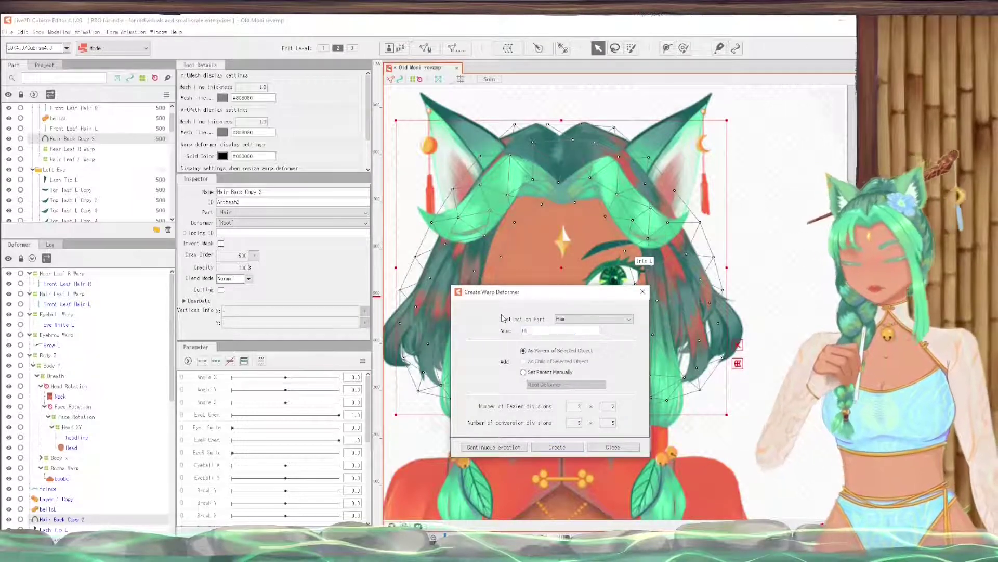
text(air Mid Warp)
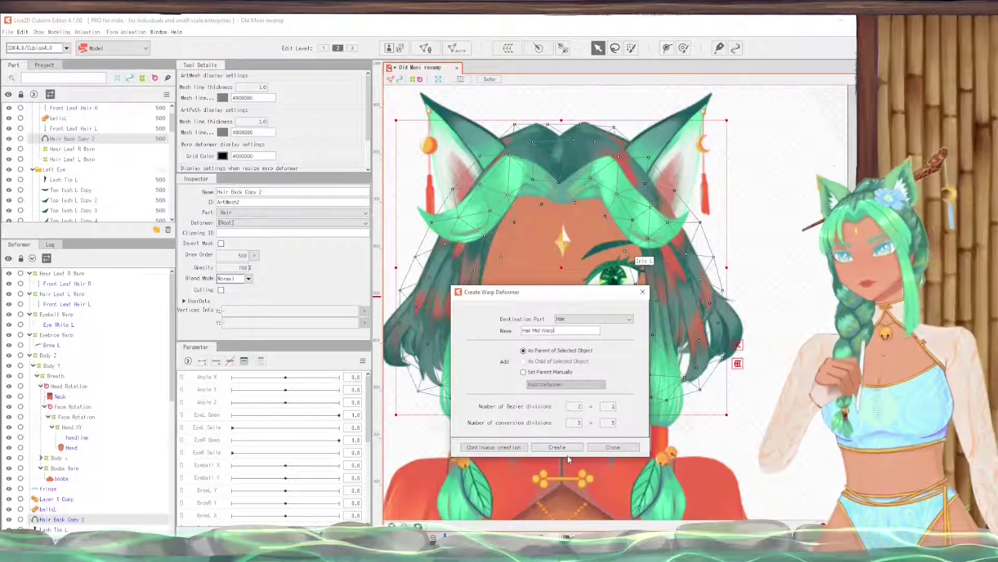
click(562, 448)
scroll(78, 468, down, 5)
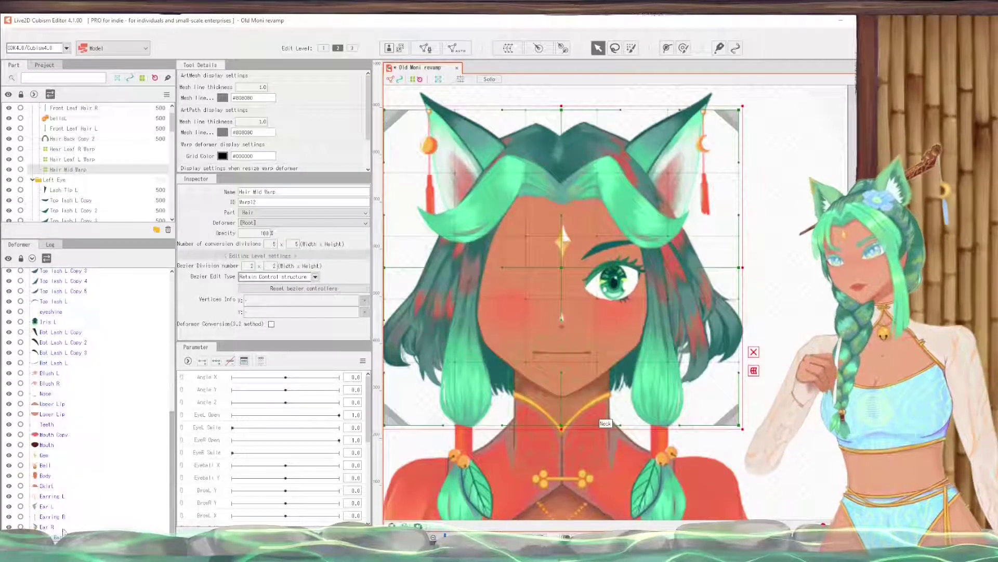
Step: Create a warp deformer named "Hair back Warp" in the Root Part as the parent of the Hair Back mesh
click(520, 225)
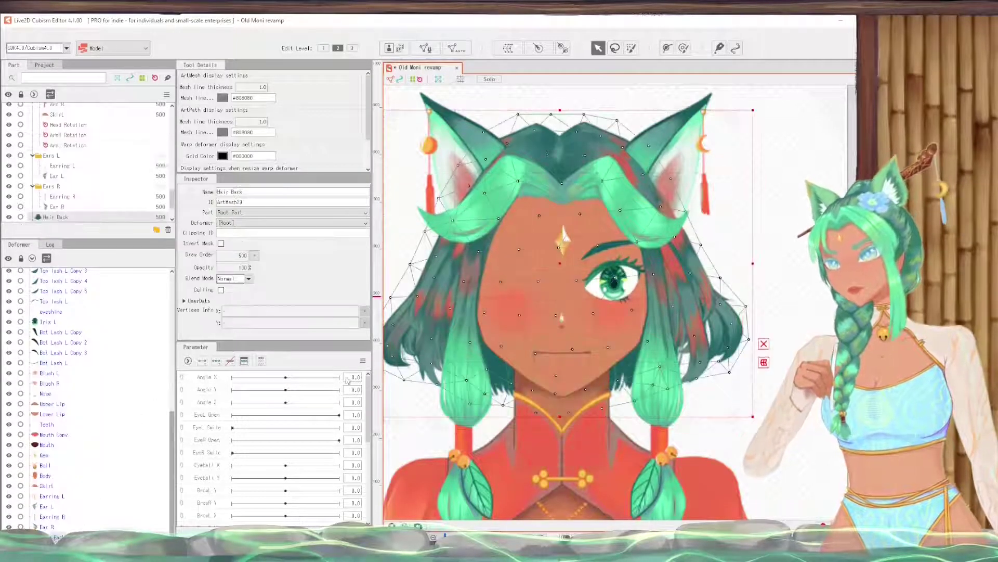
click(510, 49)
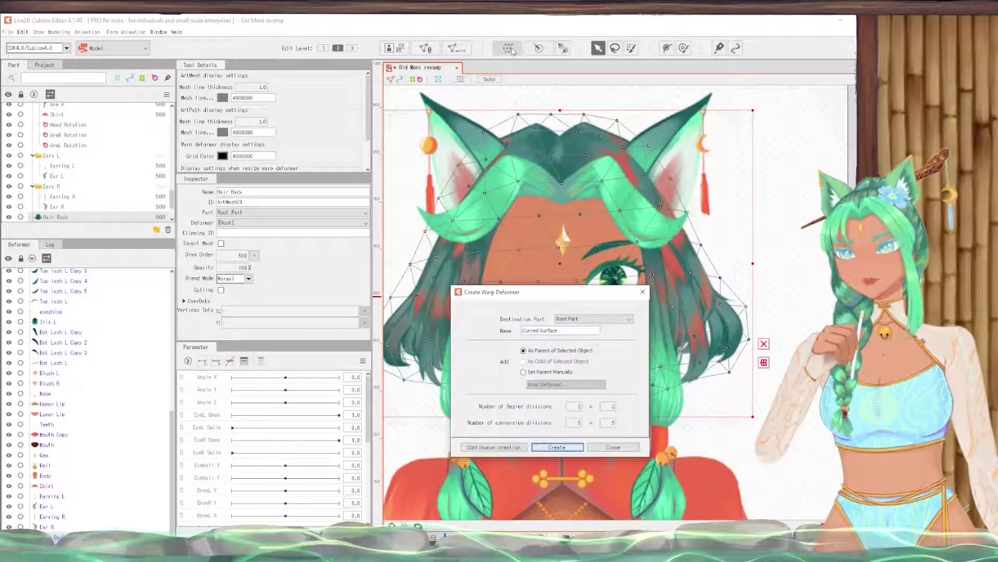
drag(559, 331, 482, 330)
text(Hair back Warp)
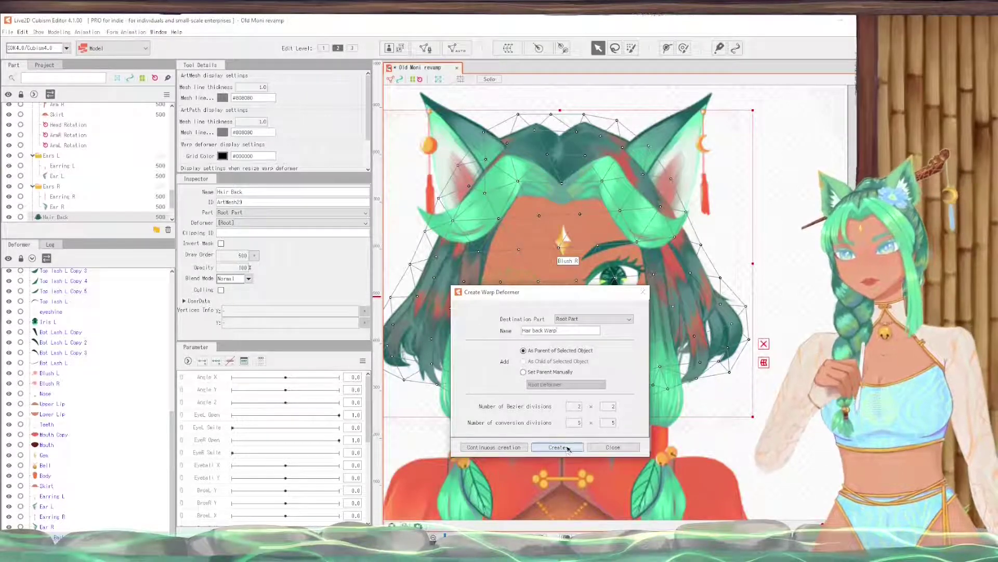
click(557, 447)
key(Escape)
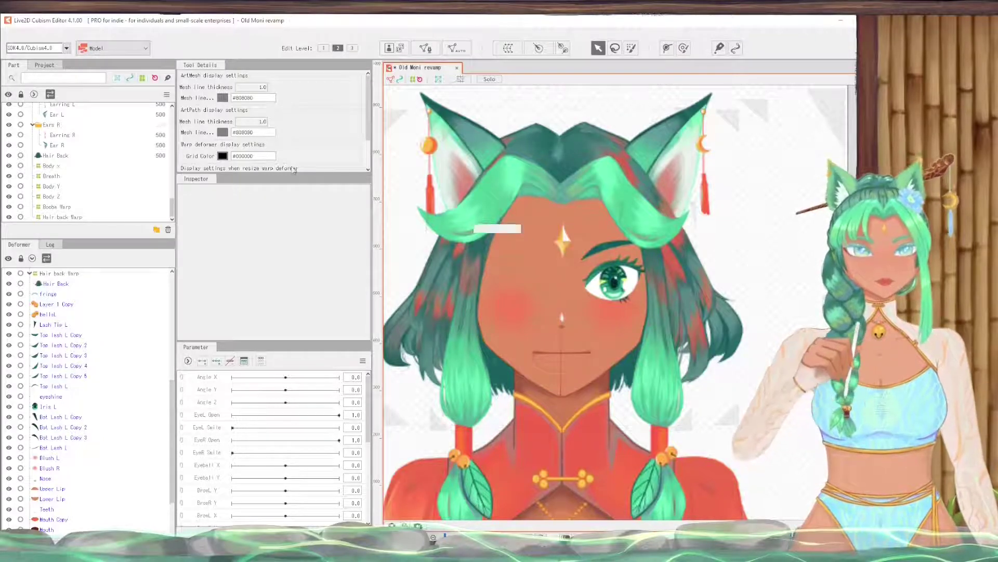
Step: Create a warp deformer named "Ears R Warp" in the Ears R part as the parent of the Ear R mesh
click(452, 156)
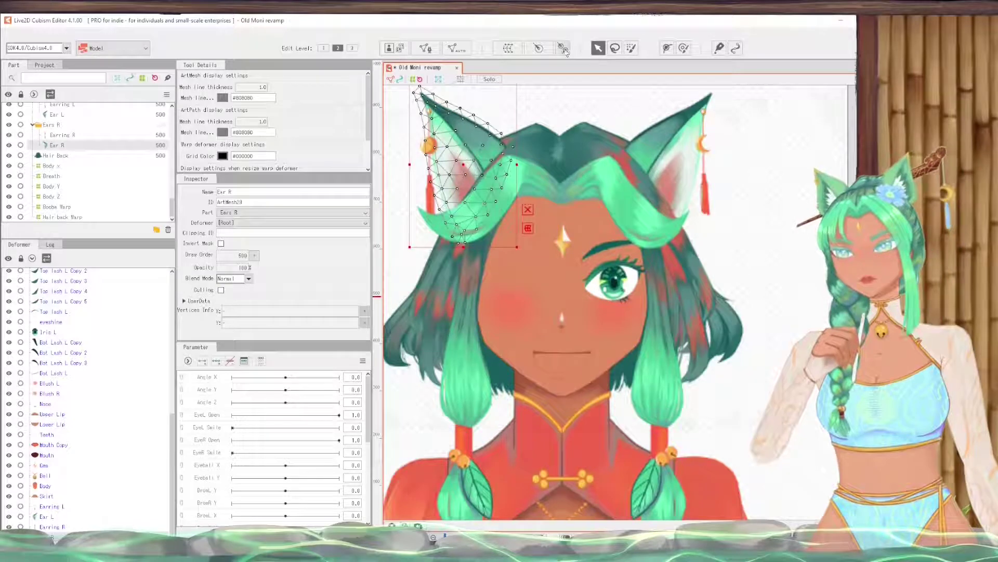
click(508, 47)
click(570, 331)
triple_click(571, 331)
text(Ears R)
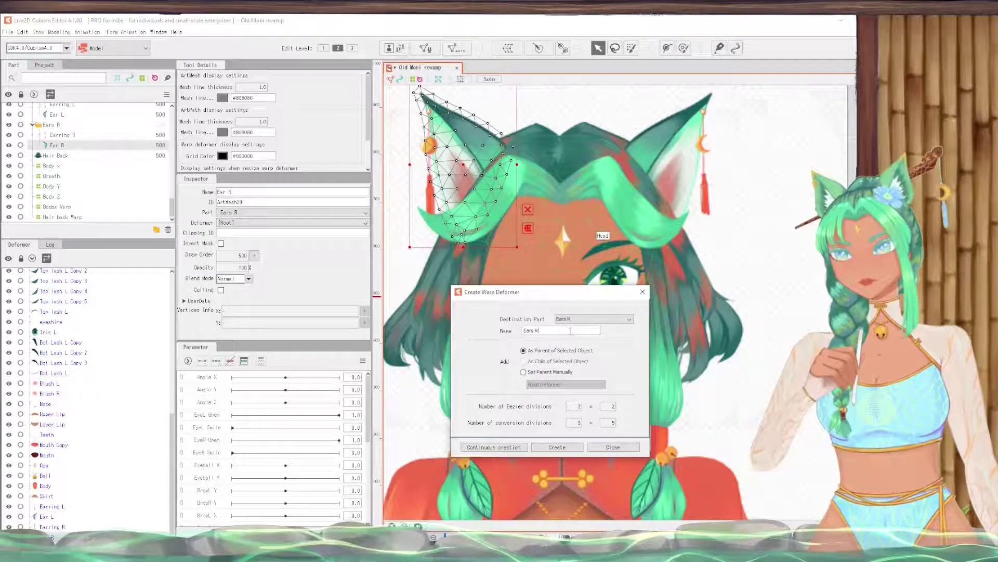
text( warp)
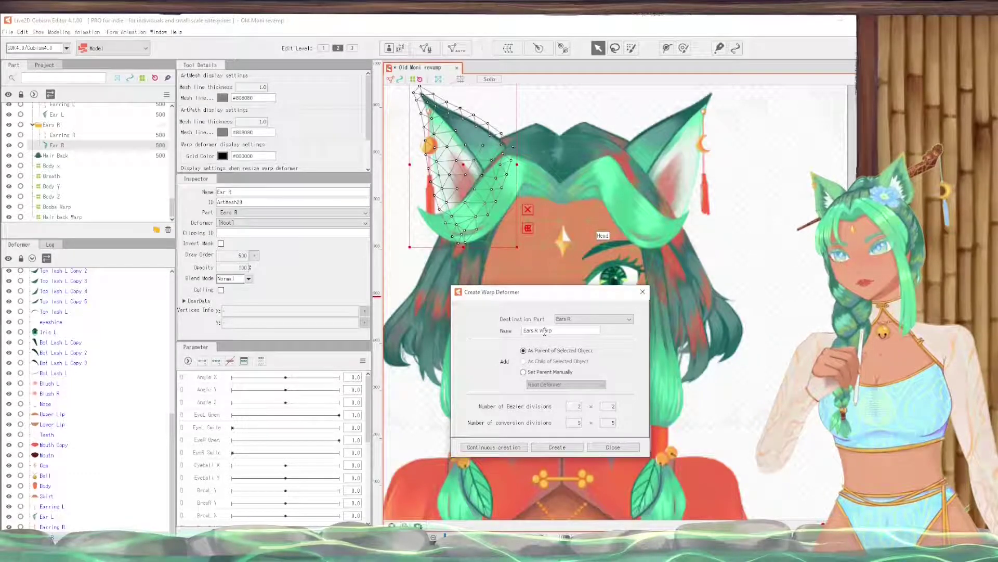
click(556, 446)
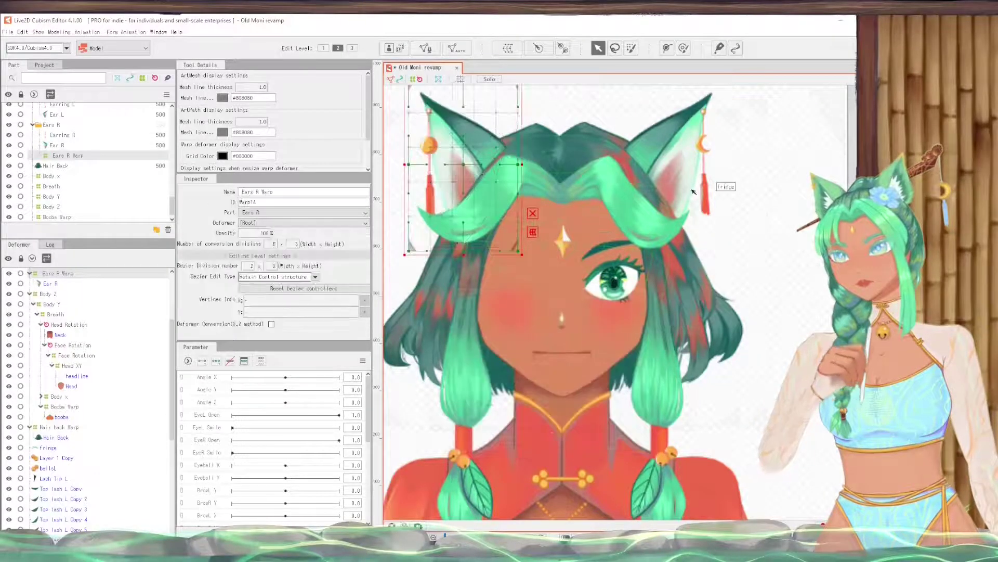
Step: Create a warp deformer named "Ears L Warp" in the Ears L part as the parent of the Ear L mesh
click(677, 147)
click(508, 48)
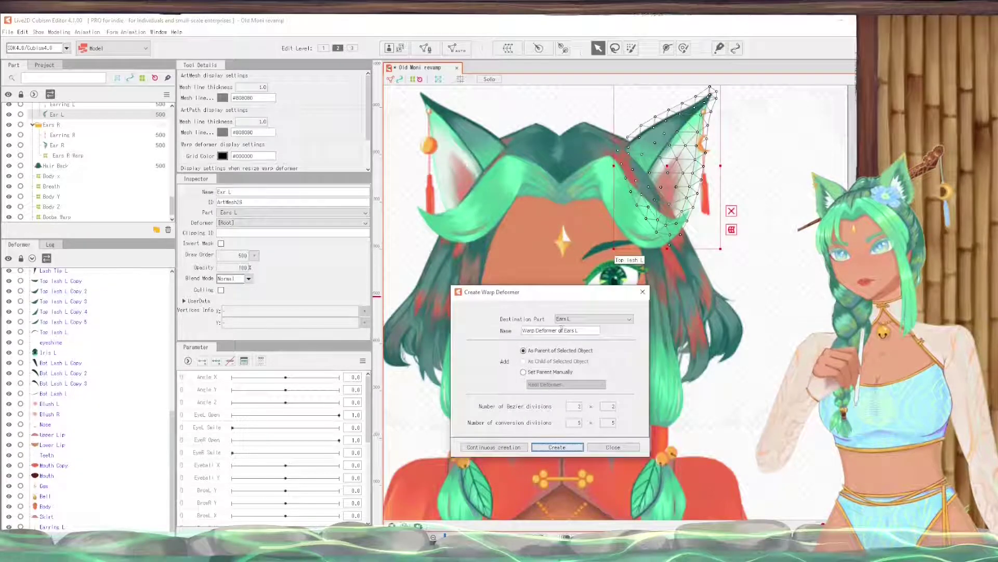
drag(564, 330, 522, 330)
key(BackSpace)
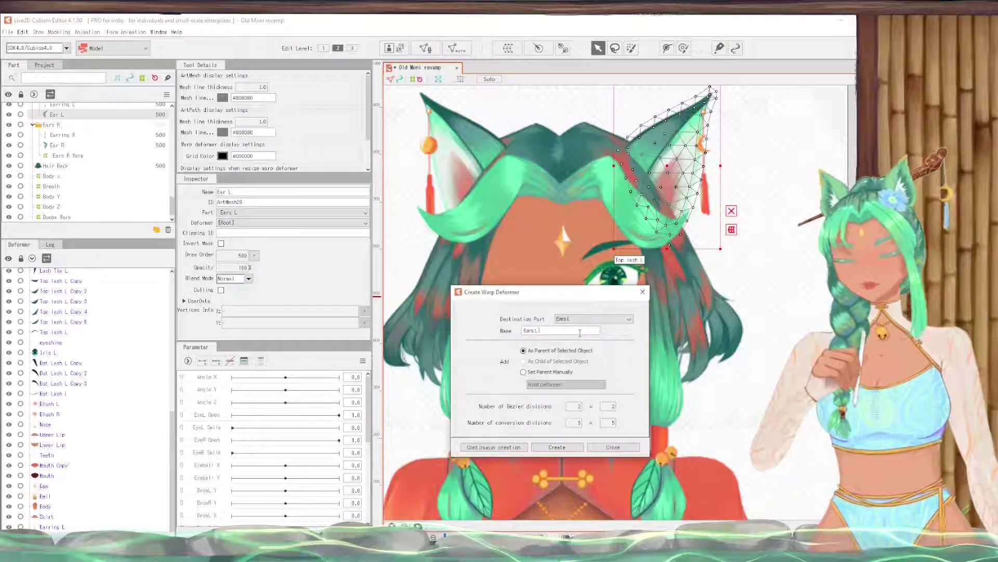
text(Warp)
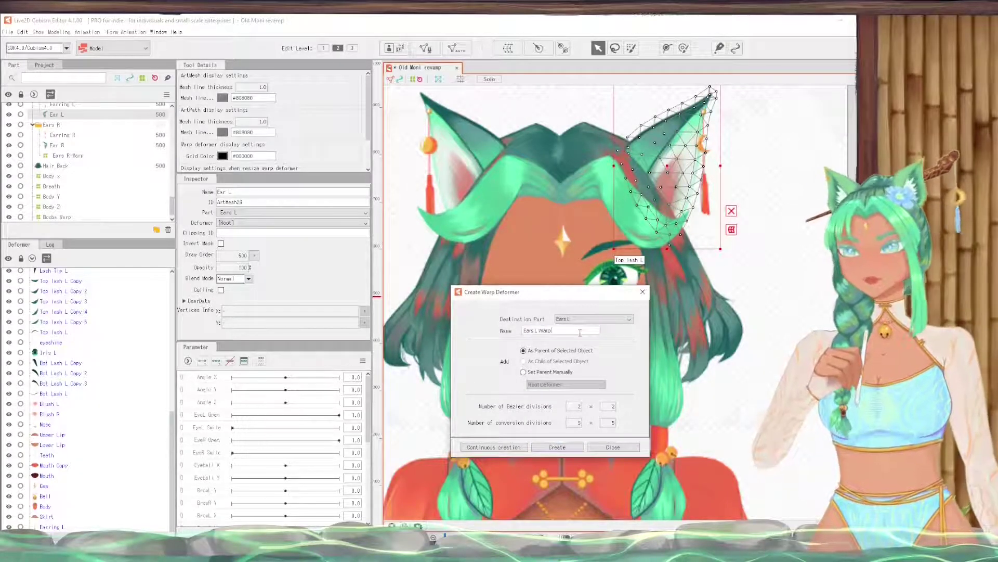
click(557, 447)
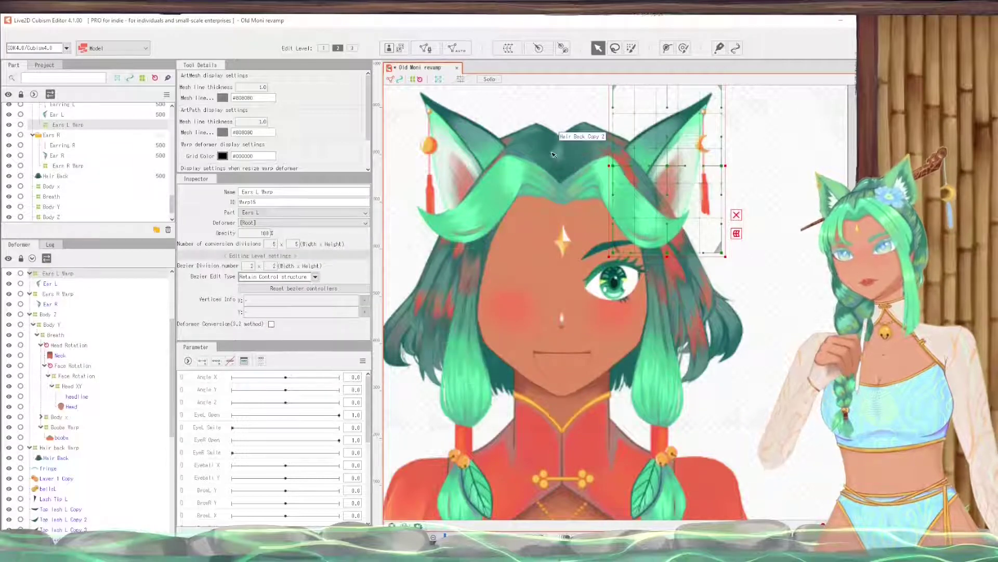
Step: Create a warp deformer named "Fringe Warp" in the Hair part as the parent of the fringe mesh
click(500, 186)
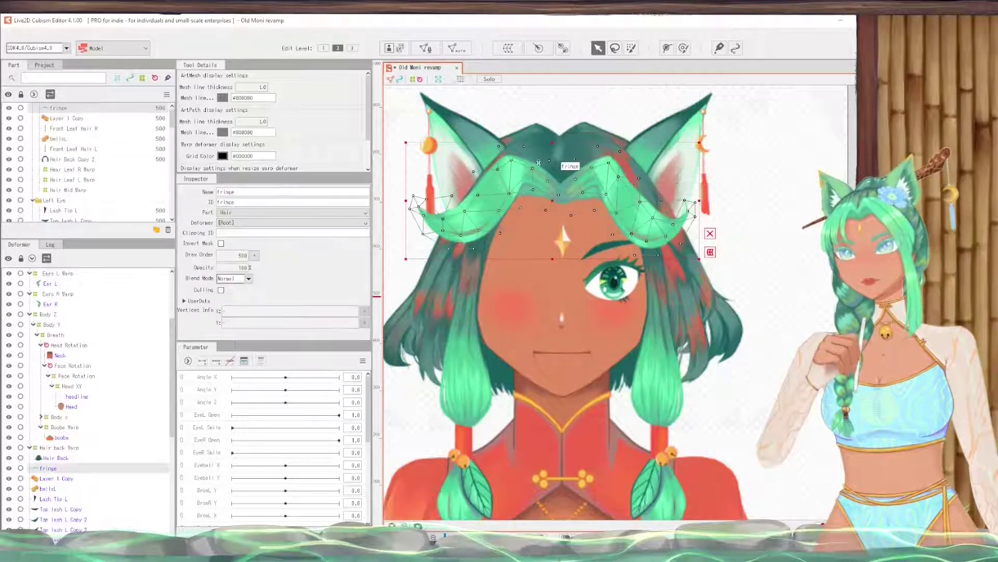
click(508, 48)
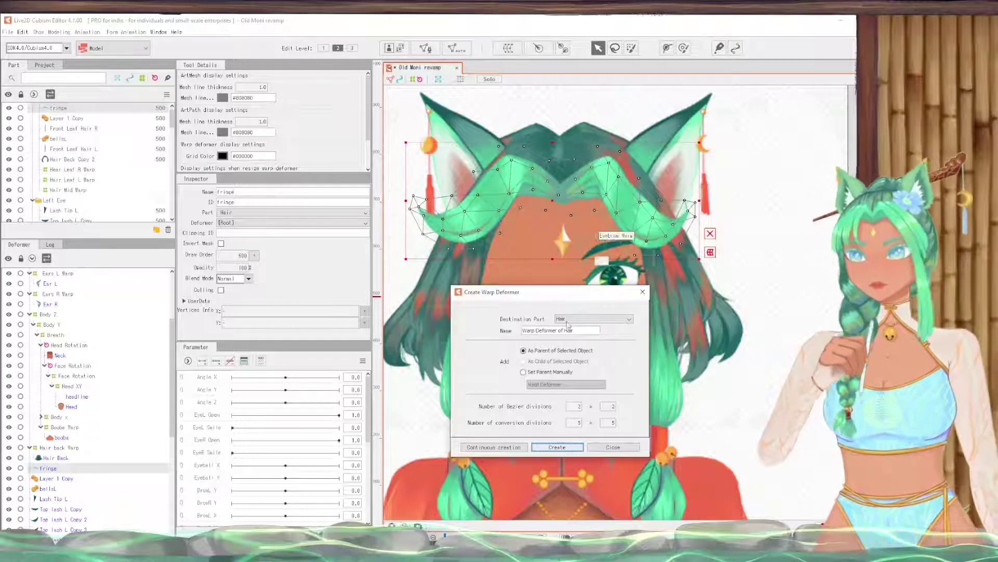
drag(583, 330, 471, 295)
text(Fringe Warp)
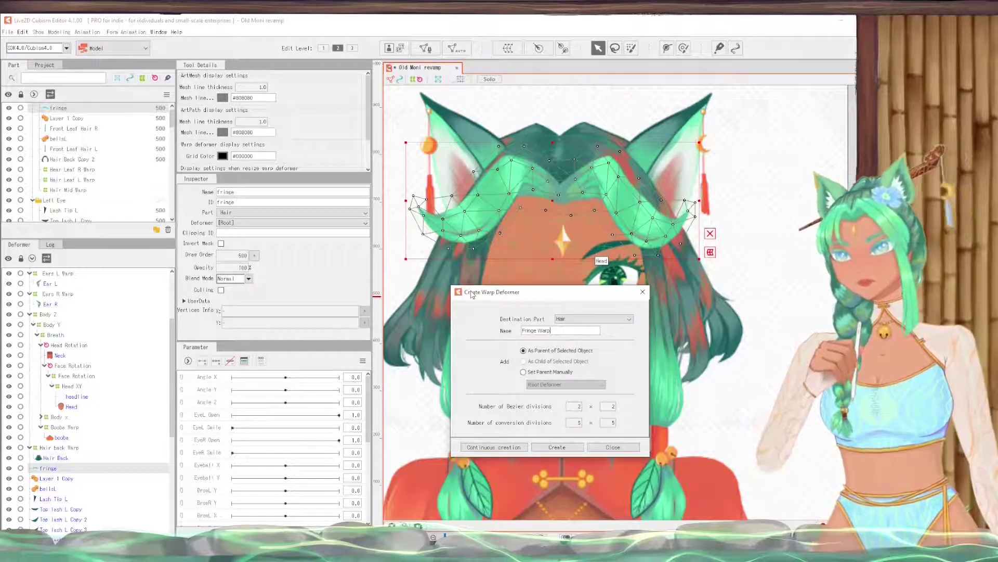
click(574, 447)
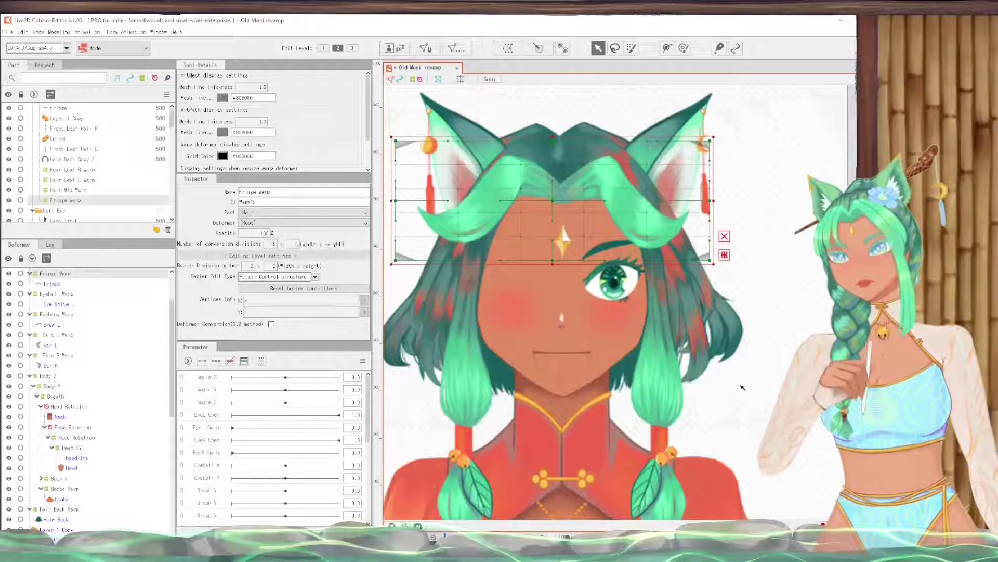
key(Escape)
Step: Create a warp deformer named "Iris Warp" in the Left Eye part as the parent of the Iris L mesh
scroll(463, 314, down, 4)
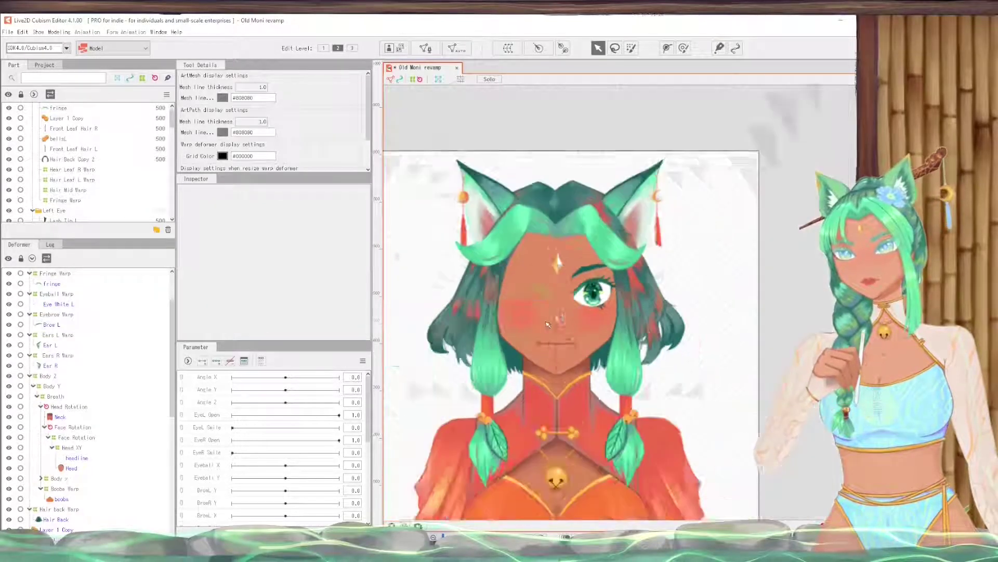
scroll(494, 318, up, 2)
scroll(628, 290, up, 1)
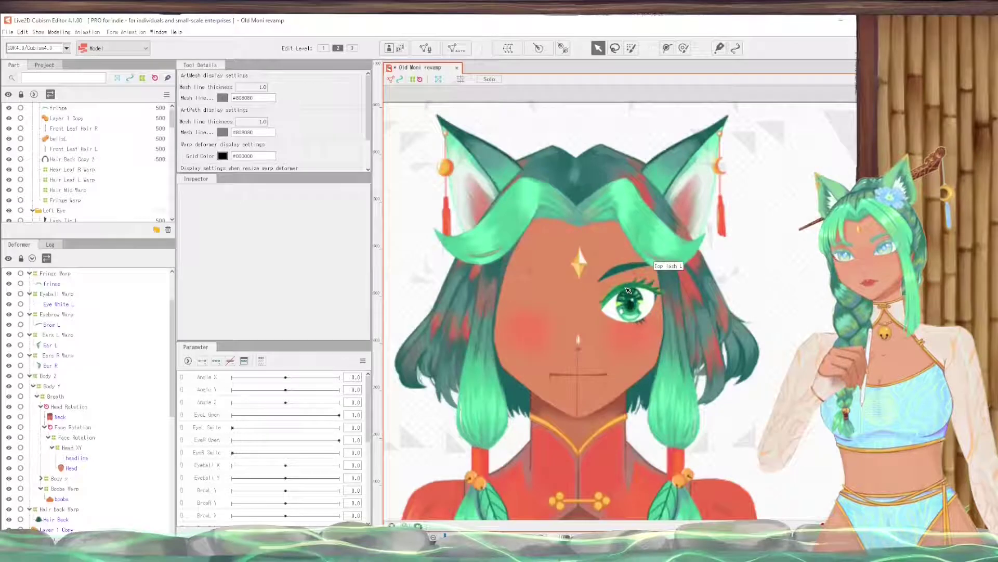
click(629, 290)
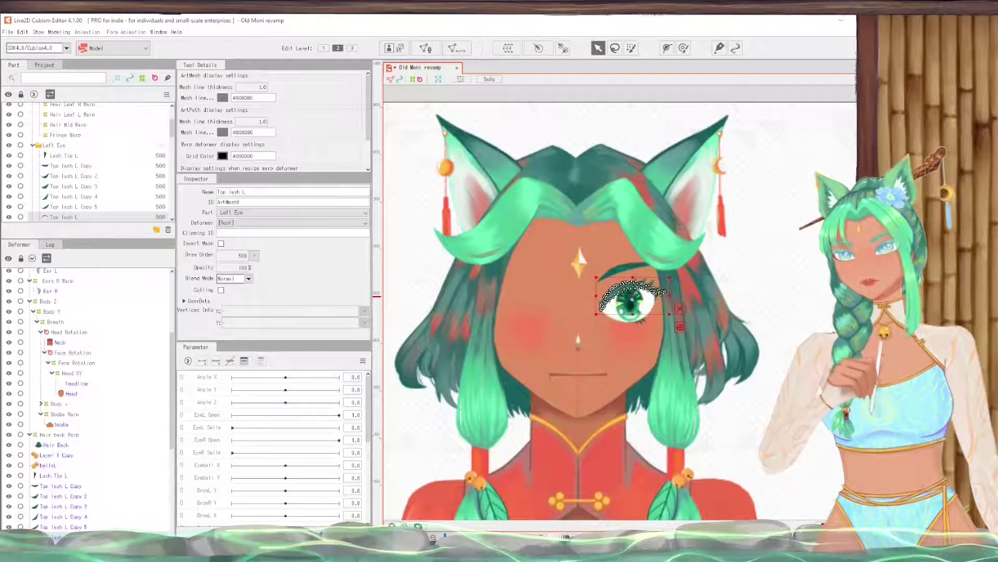
click(748, 326)
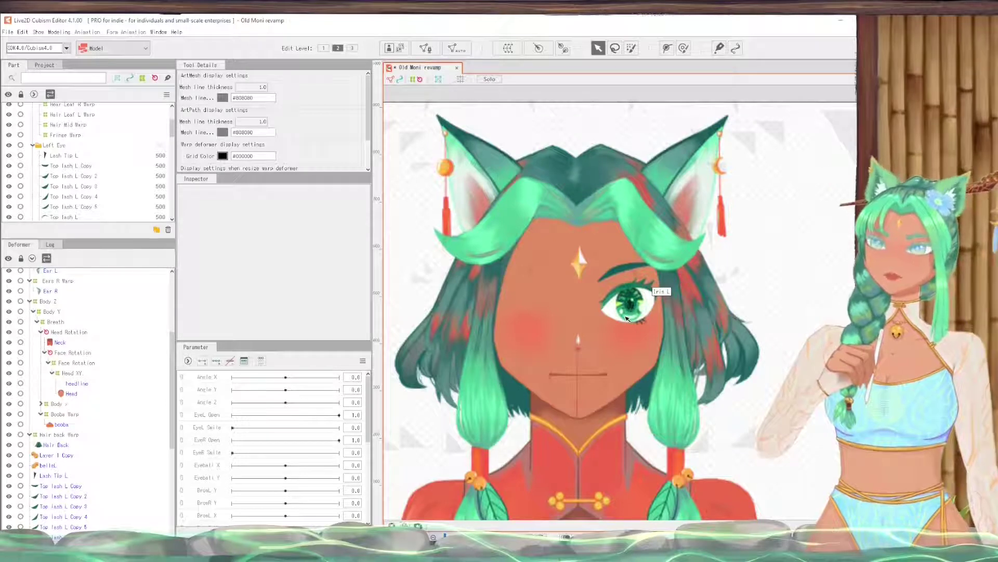
click(626, 318)
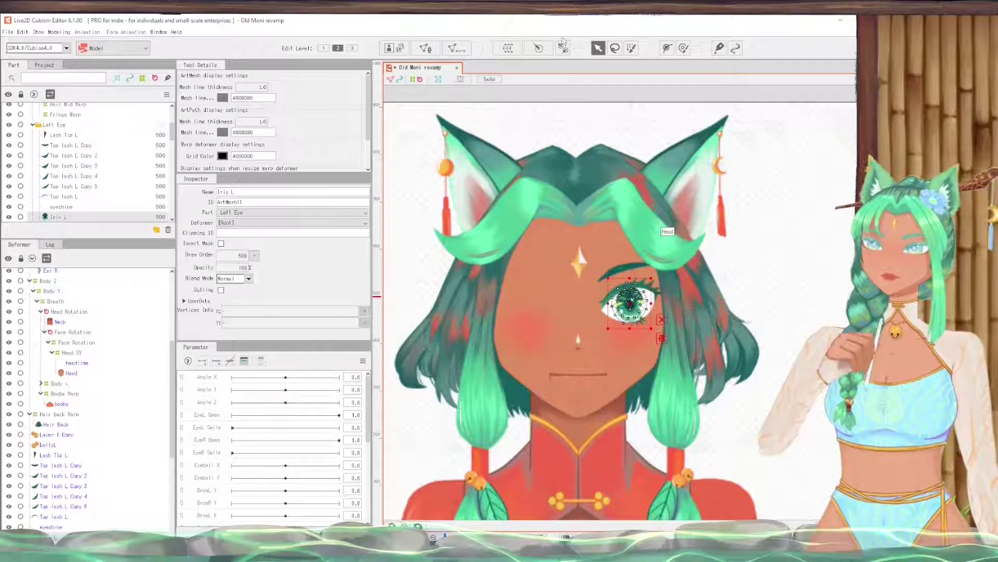
click(507, 48)
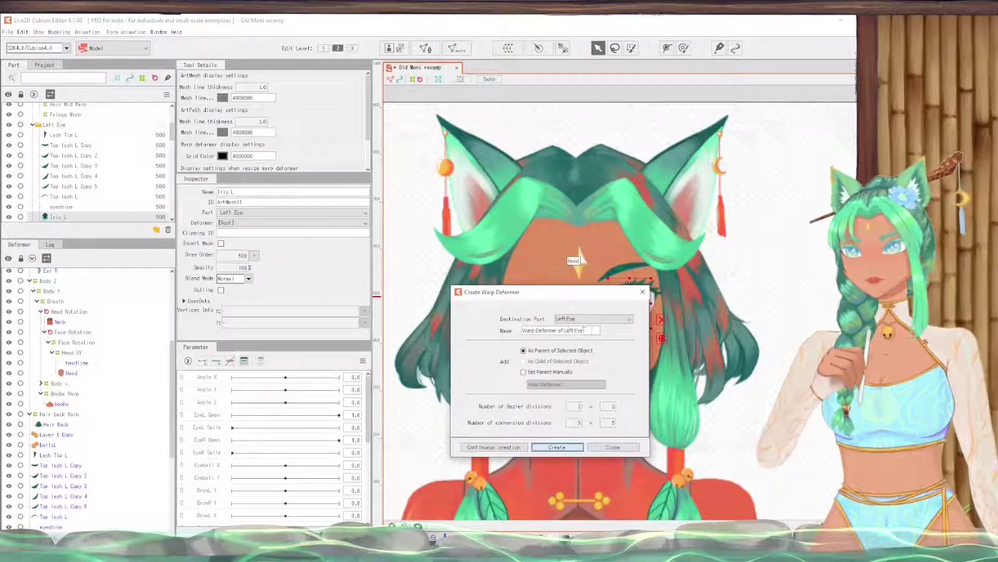
triple_click(592, 331)
text(Iris Warp)
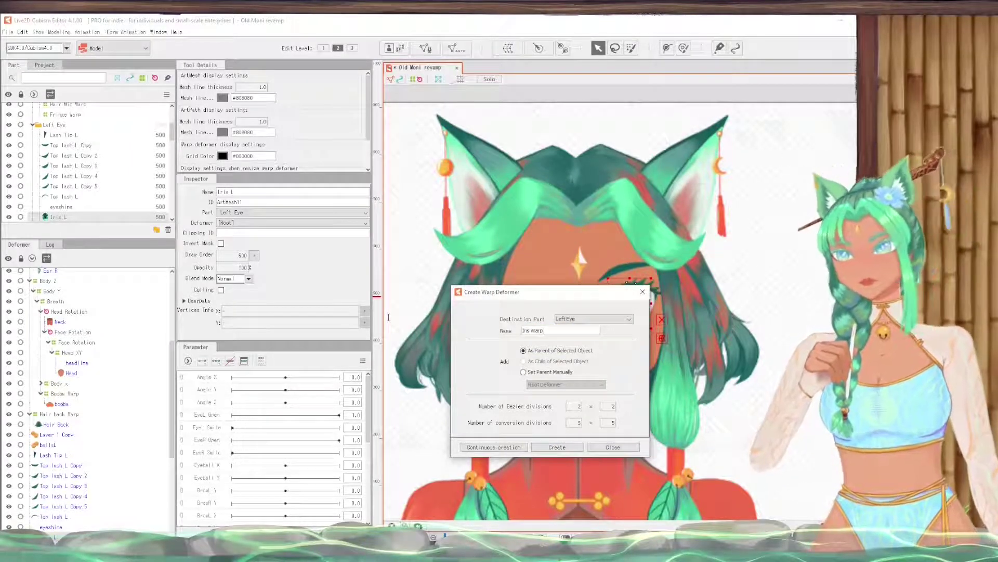
click(560, 448)
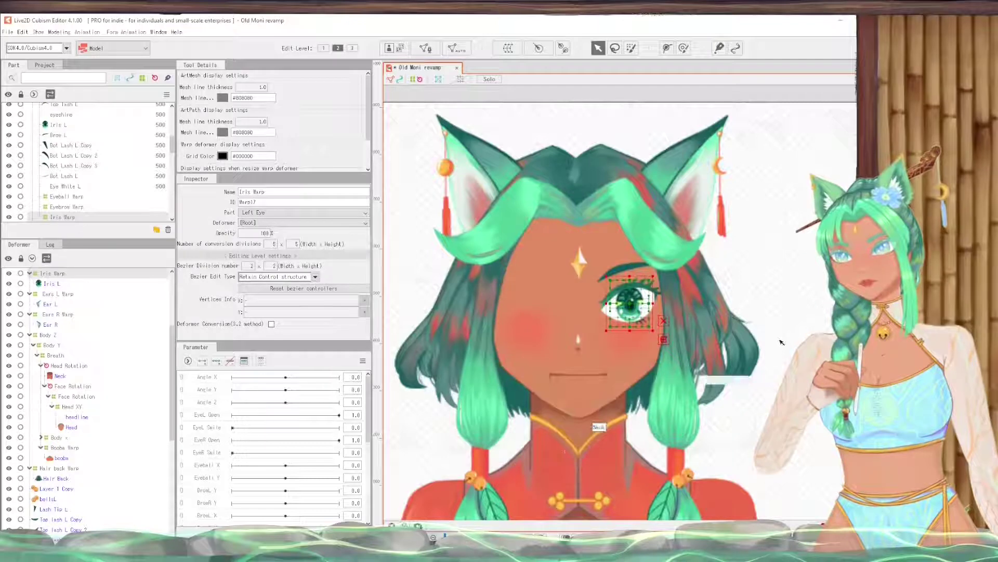
Step: Examine the Earring L mesh up close, along with the character's head and upper body
click(722, 209)
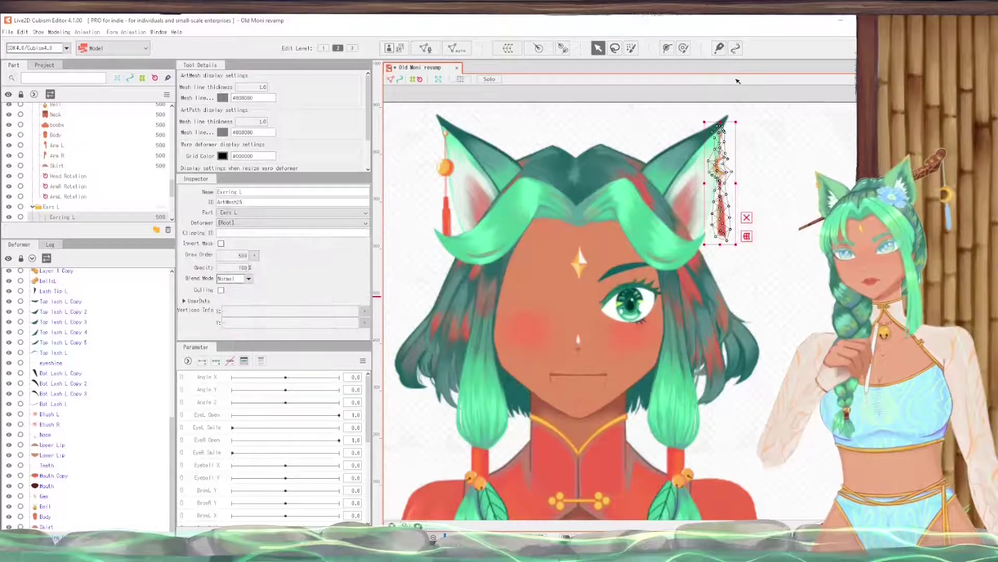
scroll(738, 81, up, 1)
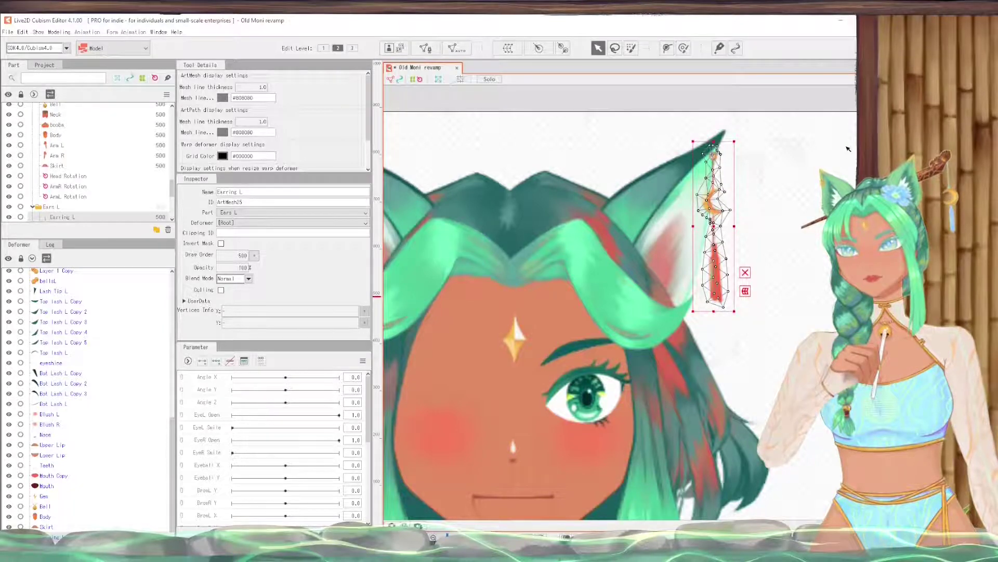
click(724, 166)
scroll(536, 208, down, 5)
scroll(535, 208, up, 2)
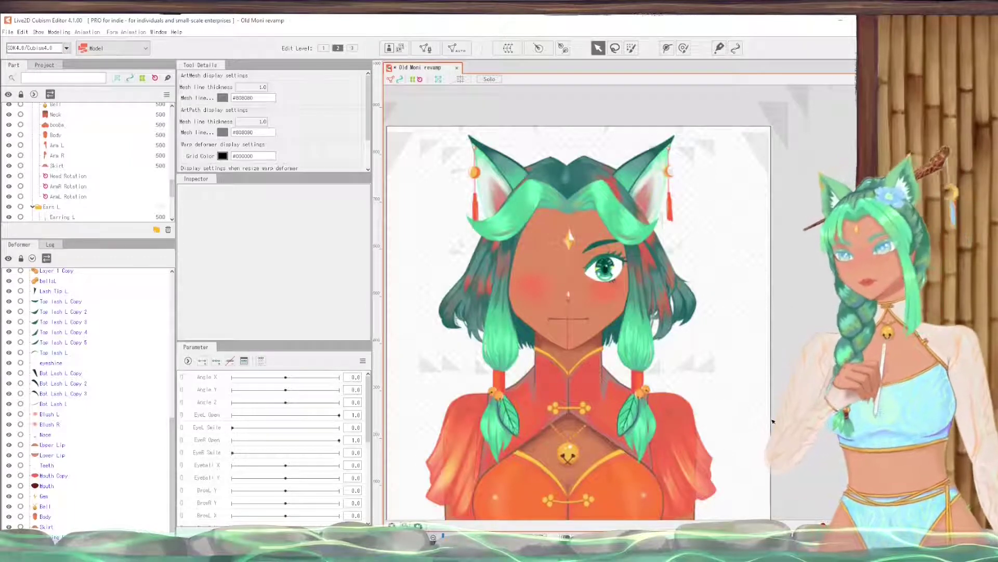
scroll(702, 411, down, 2)
scroll(634, 441, up, 2)
scroll(682, 436, down, 2)
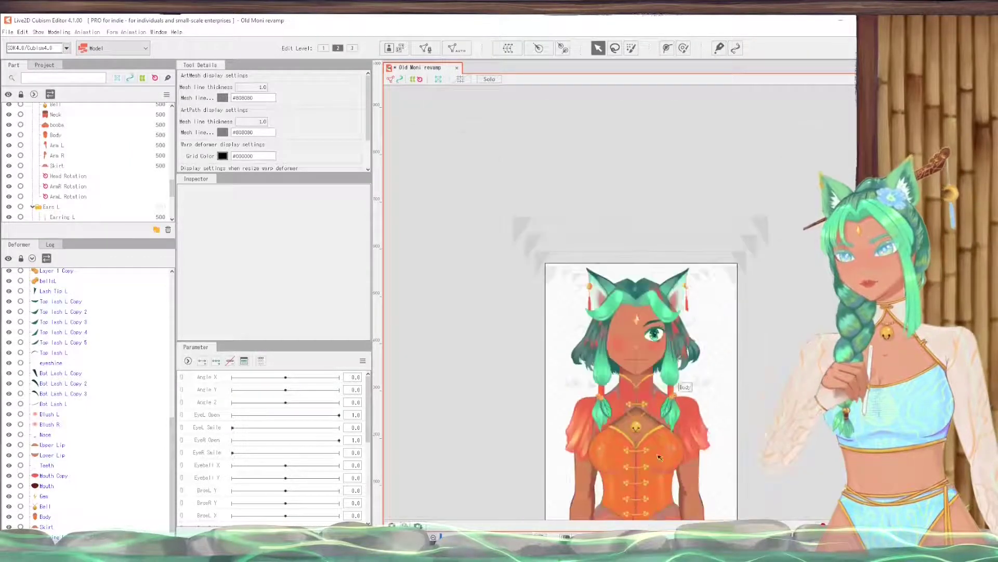
scroll(669, 507, up, 2)
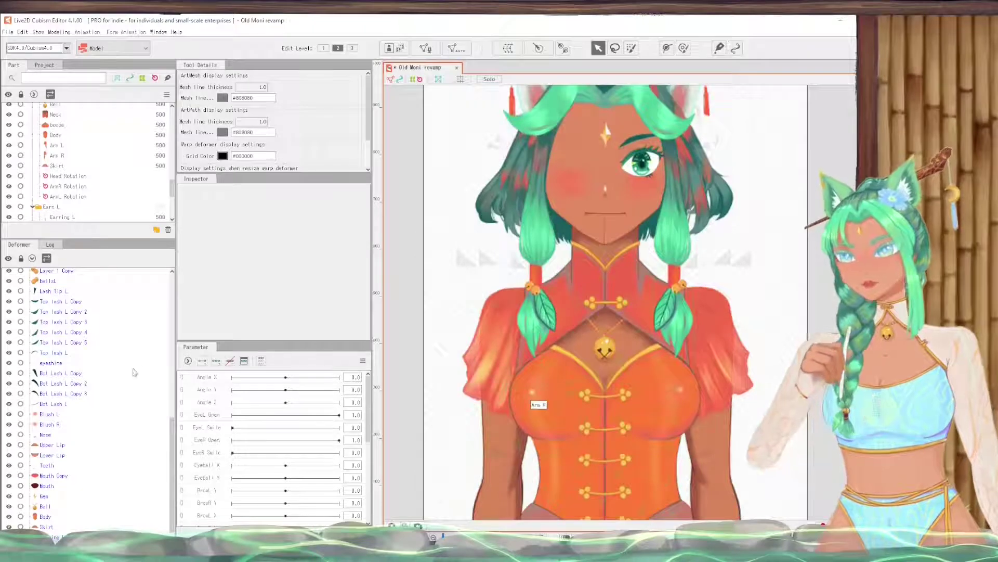
Step: Collapse the hair, fringe, eye, eyebrow, iris and ear warp deformers in the deformer hierarchy, from Hear Leaf R Warp to Ears R Warp
scroll(81, 312, up, 10)
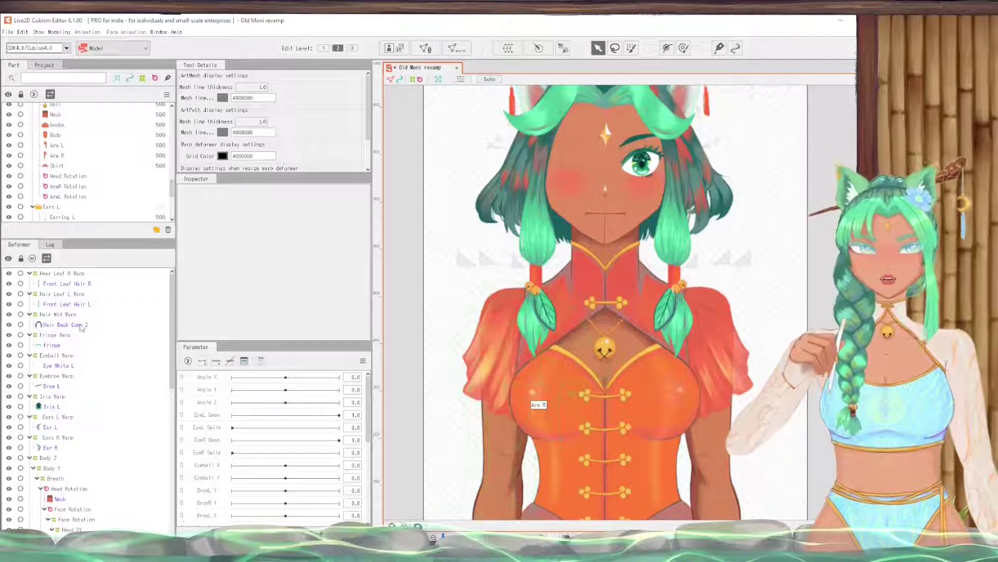
click(29, 273)
click(30, 283)
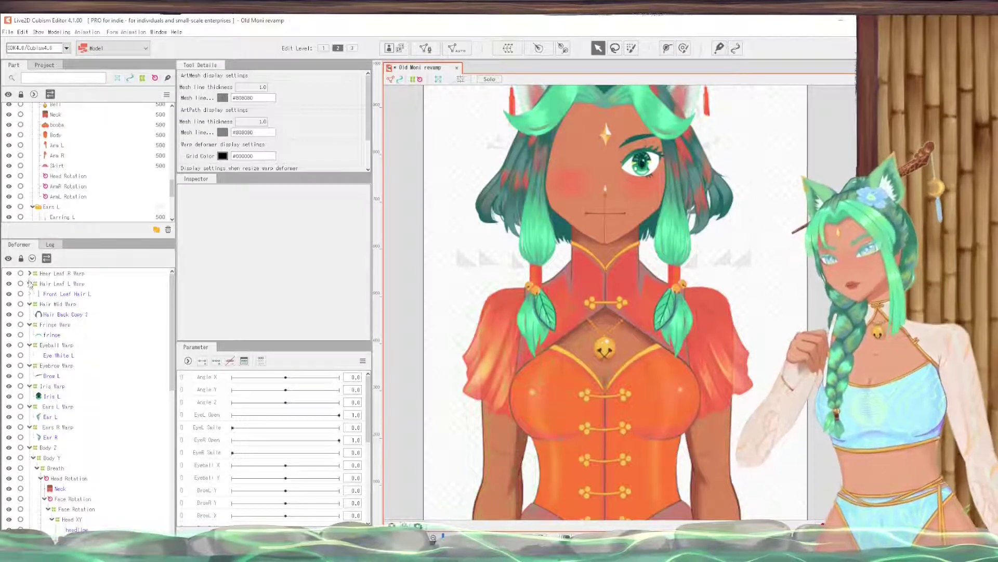
click(30, 294)
click(29, 303)
click(29, 314)
click(30, 325)
click(27, 336)
click(30, 335)
click(30, 345)
click(29, 356)
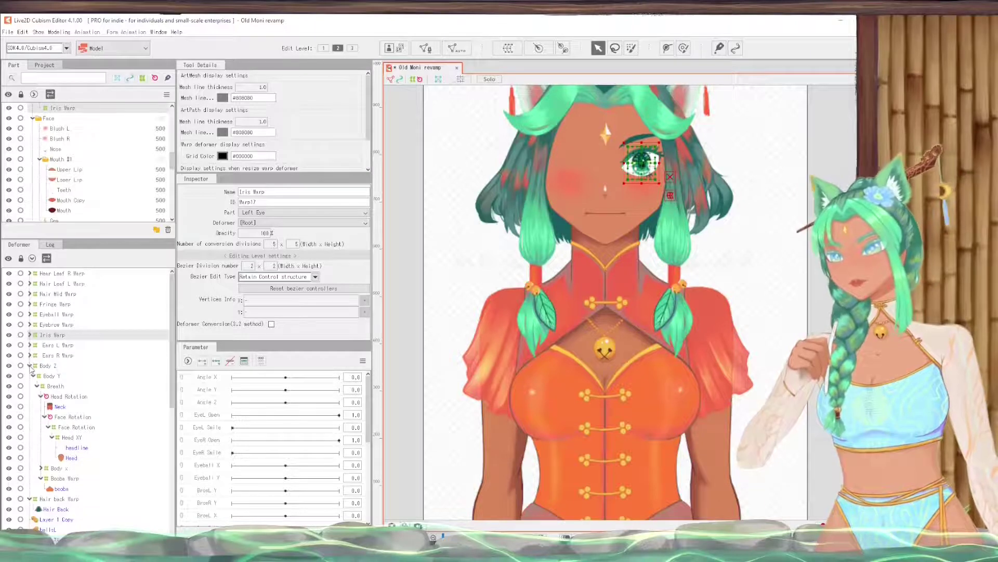
Step: Parent the hair, fringe, eyeball, eyebrow and iris warps to Face Rotation, and the two ear warps to Head Rotation
click(62, 355)
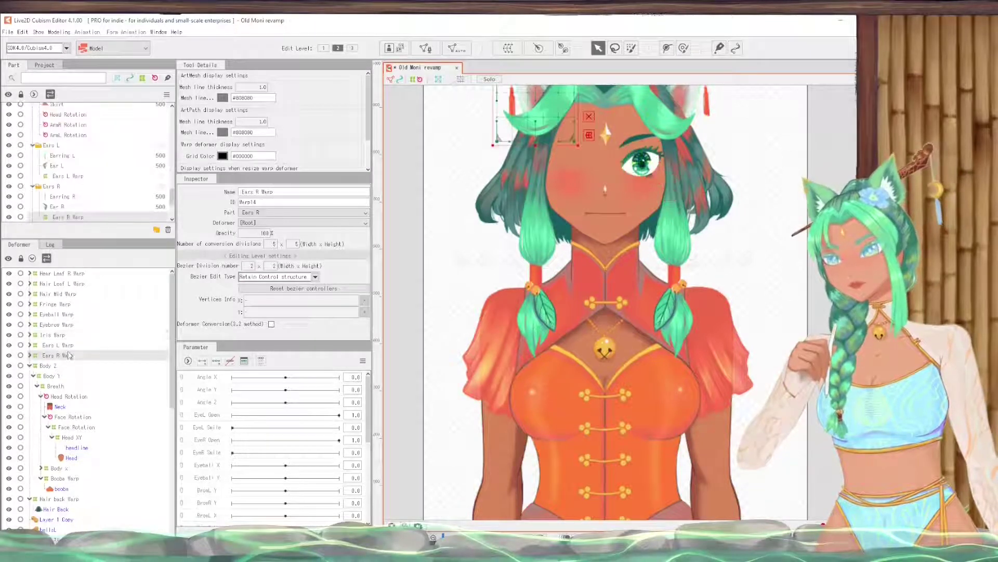
shift+click(89, 278)
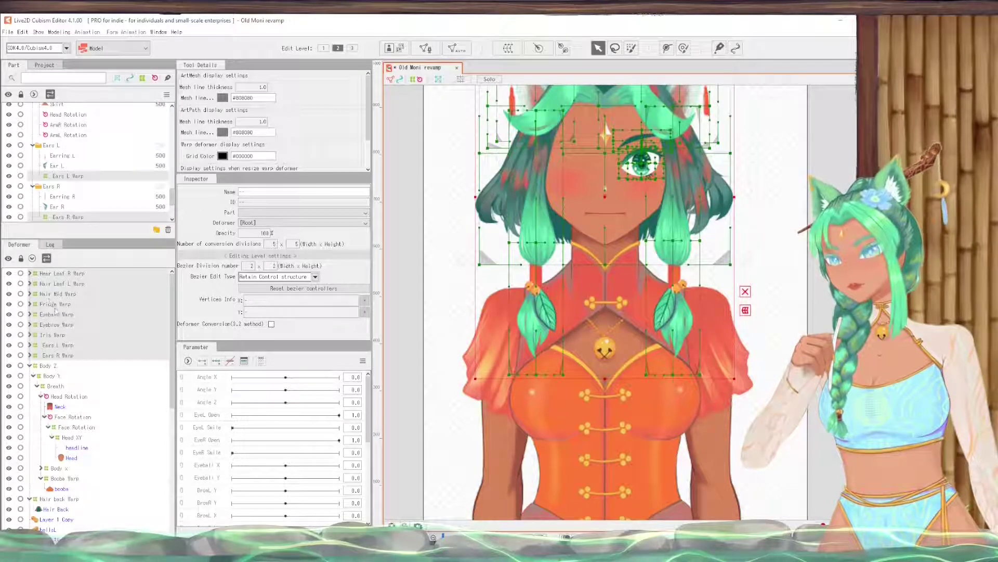
click(73, 356)
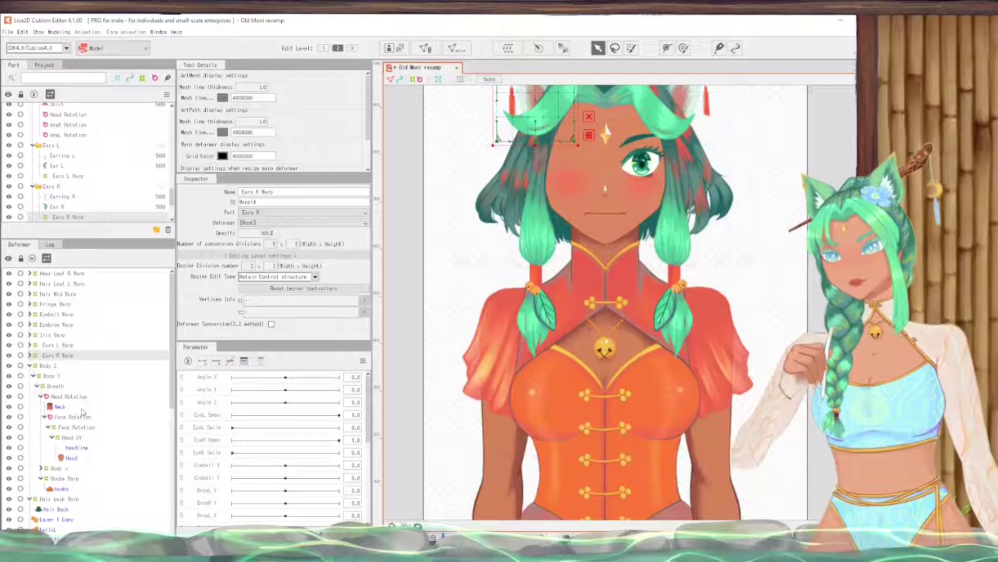
ctrl+click(68, 345)
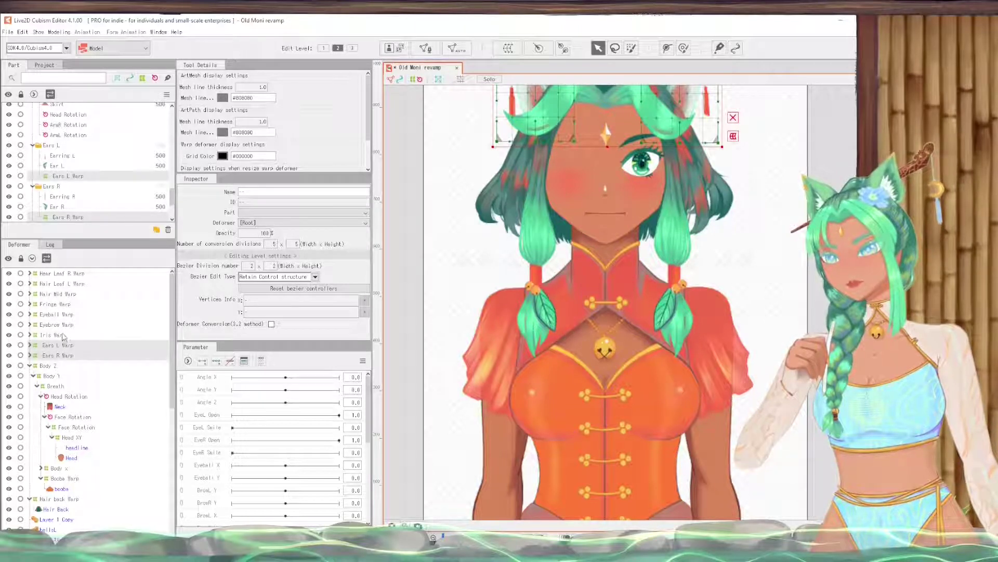
ctrl+click(63, 335)
ctrl+click(66, 324)
ctrl+click(64, 313)
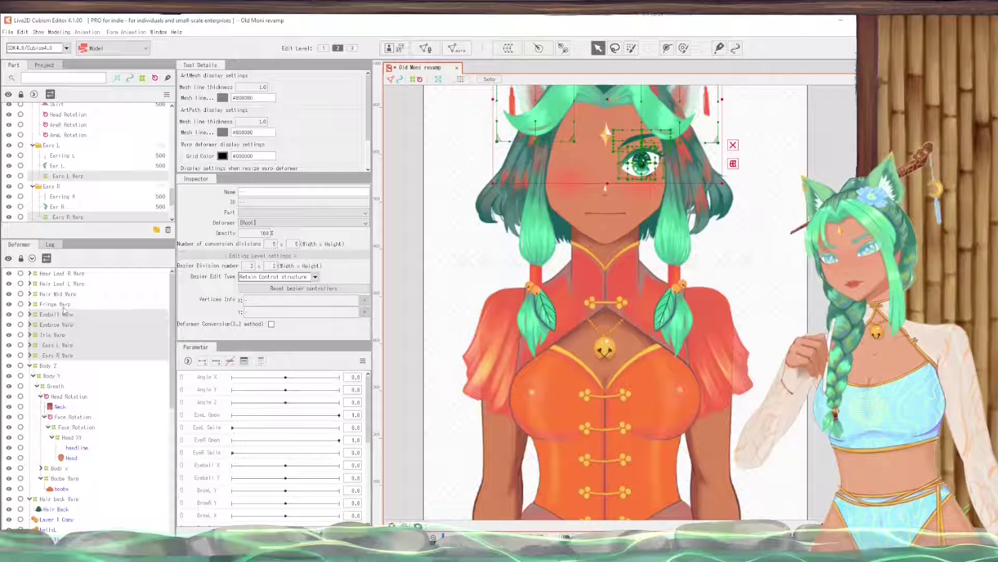
ctrl+click(62, 304)
ctrl+click(62, 294)
ctrl+click(61, 283)
ctrl+click(62, 274)
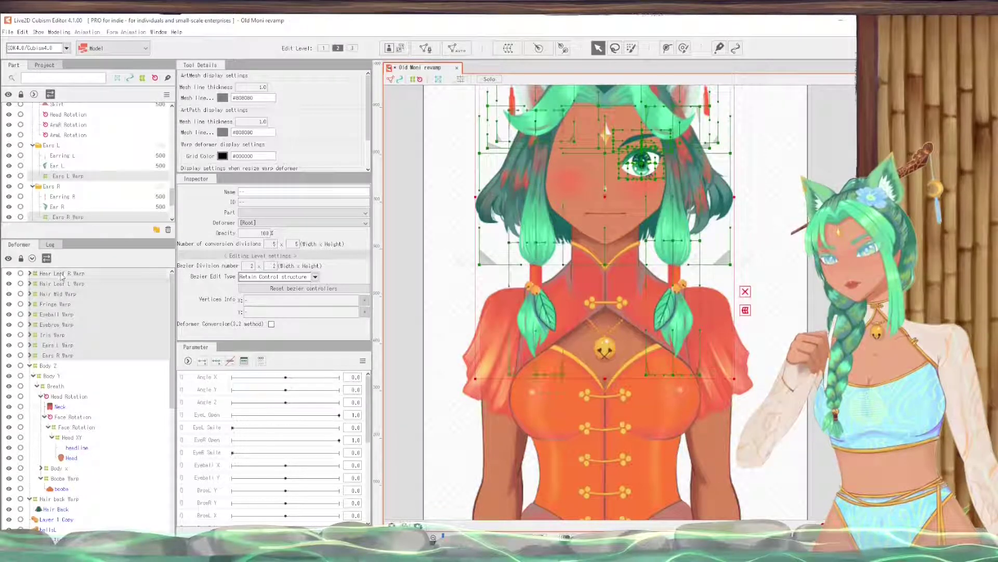
drag(79, 309, 73, 396)
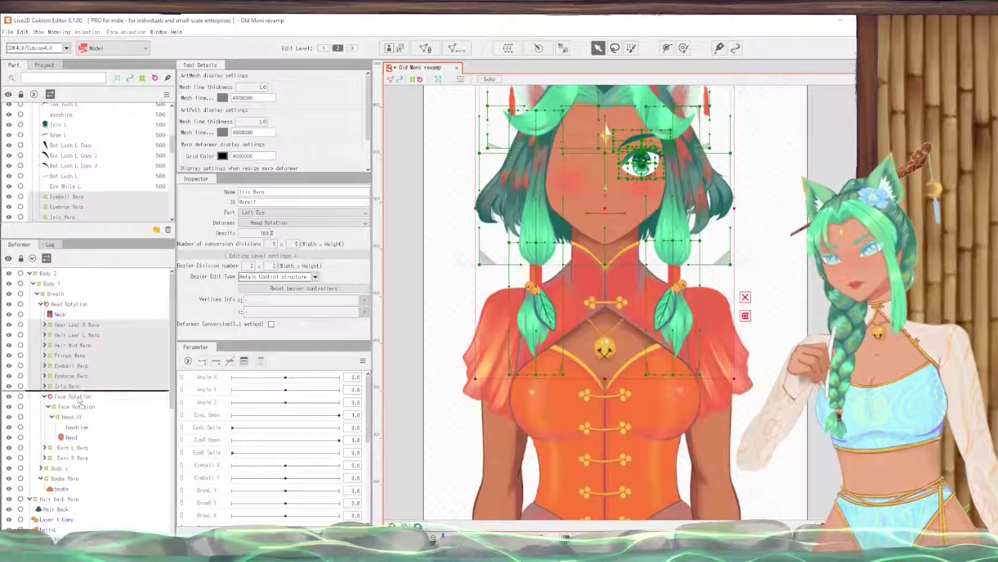
drag(80, 399, 80, 401)
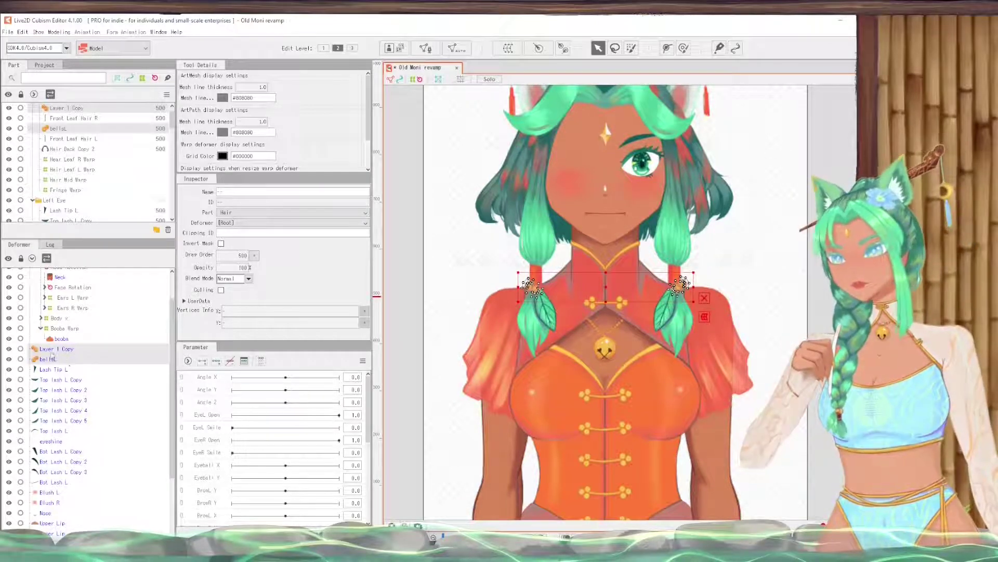
Step: Parent the loose bell, lash, eyeshine, blush, nose, lip, teeth, mouth and gem meshes to the Face Rotation deformer
click(58, 369)
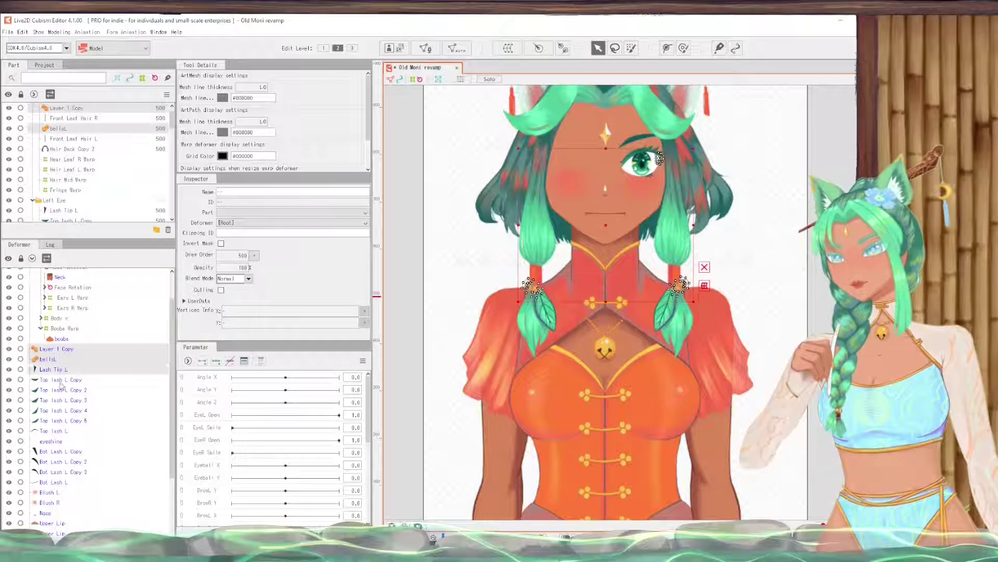
shift+click(65, 420)
shift+click(61, 434)
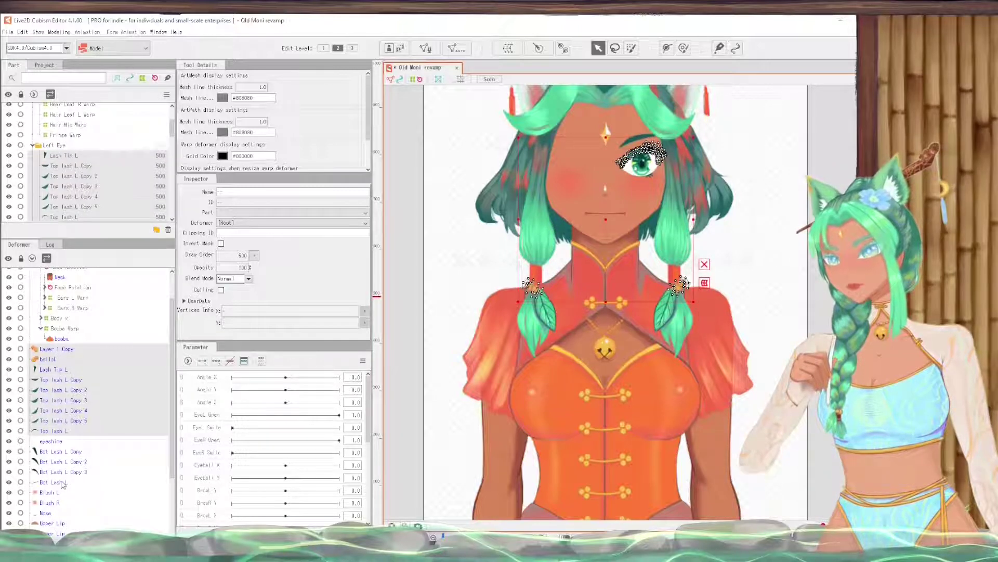
shift+click(63, 483)
scroll(67, 470, down, 1)
shift+click(67, 468)
scroll(67, 468, down, 1)
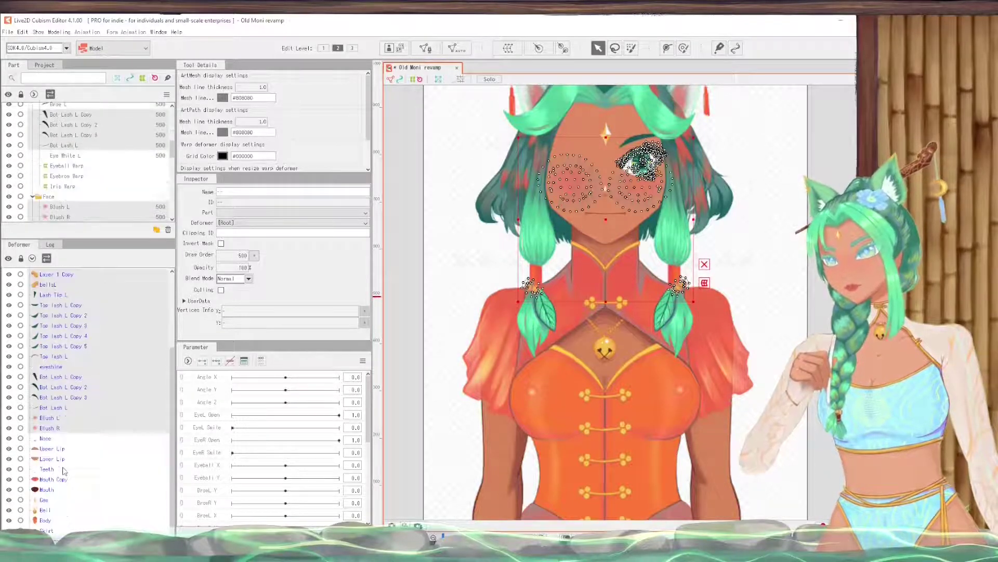
shift+click(51, 440)
shift+click(58, 491)
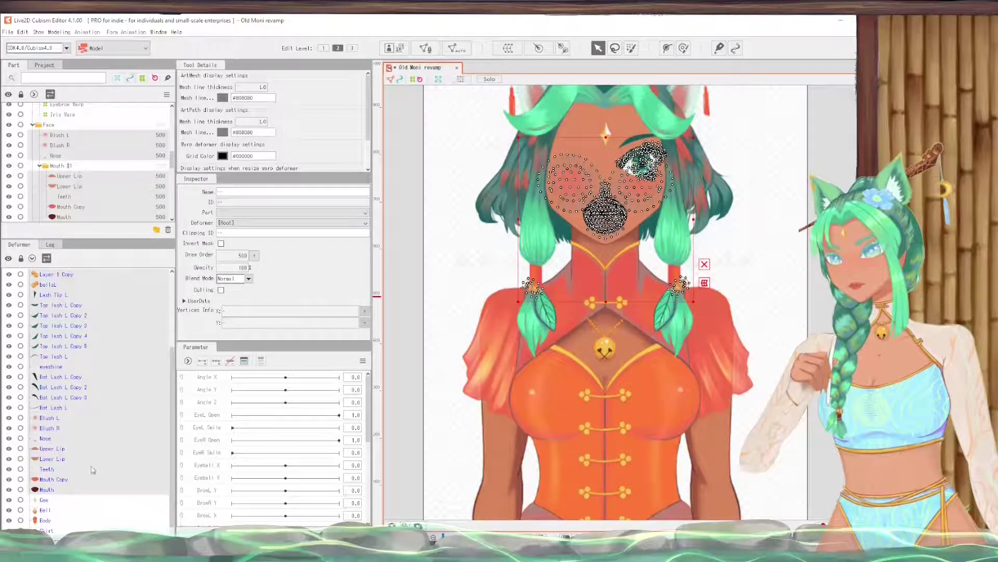
scroll(63, 473, down, 1)
shift+click(56, 488)
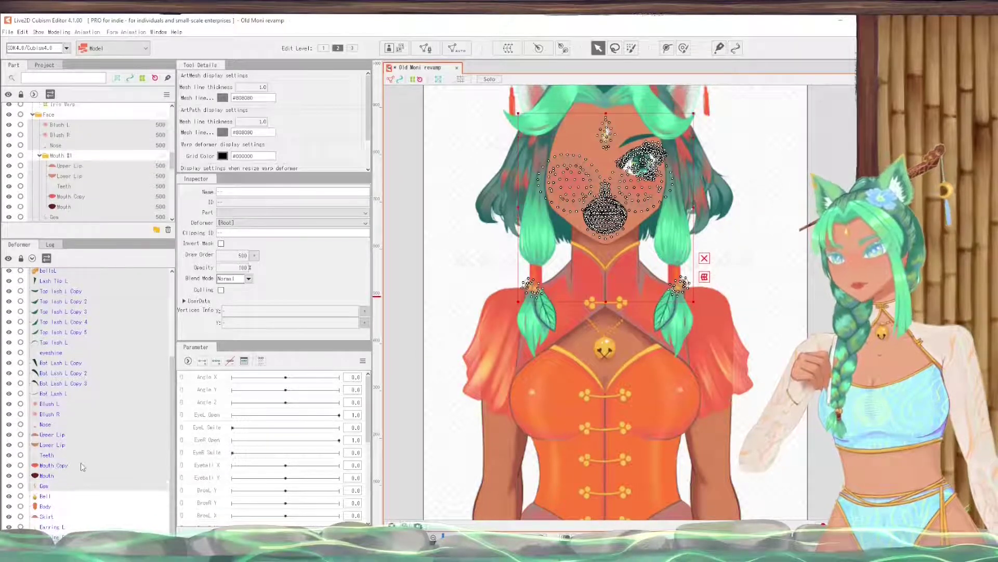
scroll(89, 452, up, 4)
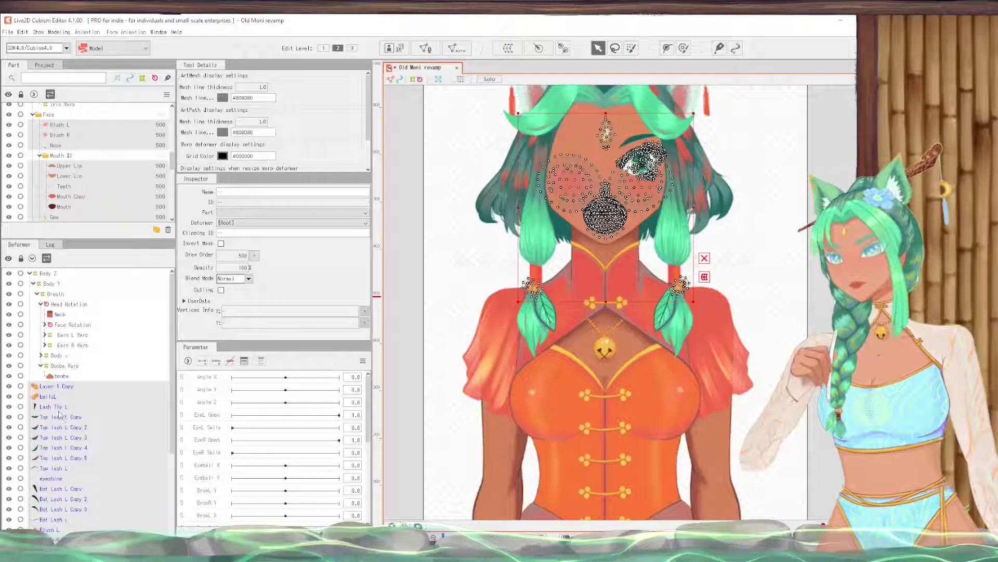
drag(48, 413, 68, 329)
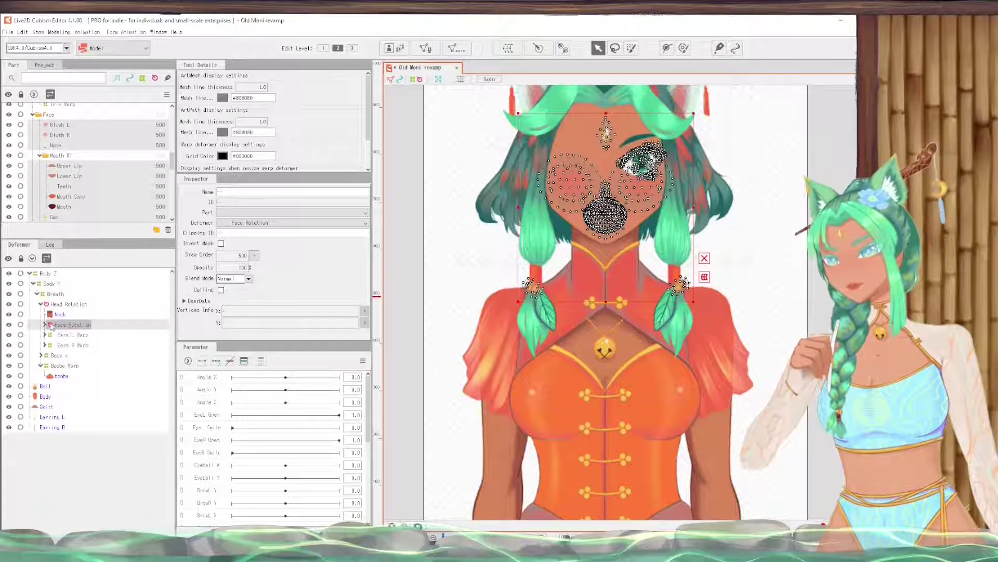
Step: Try turning the Face Rotation deformer to test how the parented face and hair parts follow the head
click(68, 325)
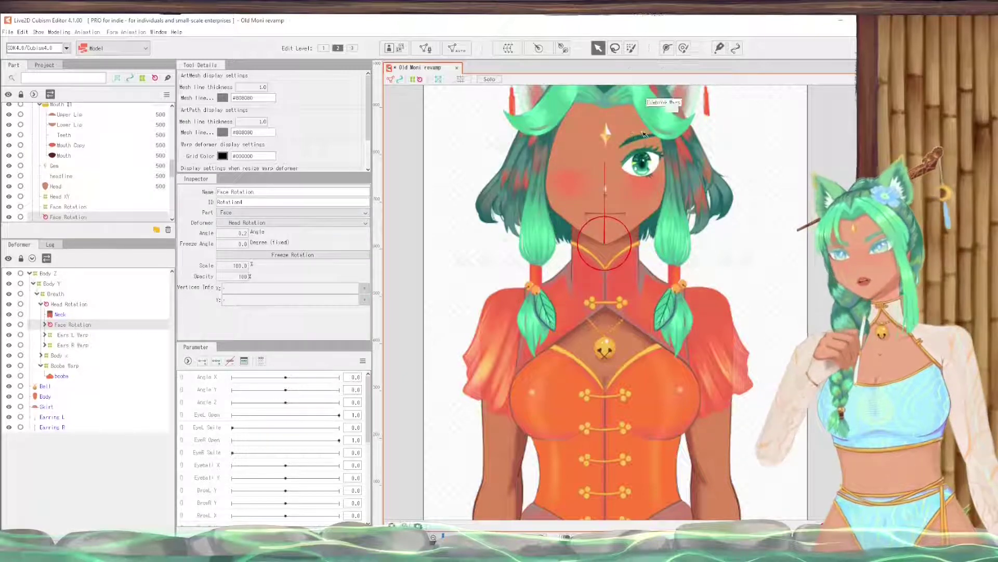
scroll(632, 127, up, 3)
scroll(655, 120, down, 3)
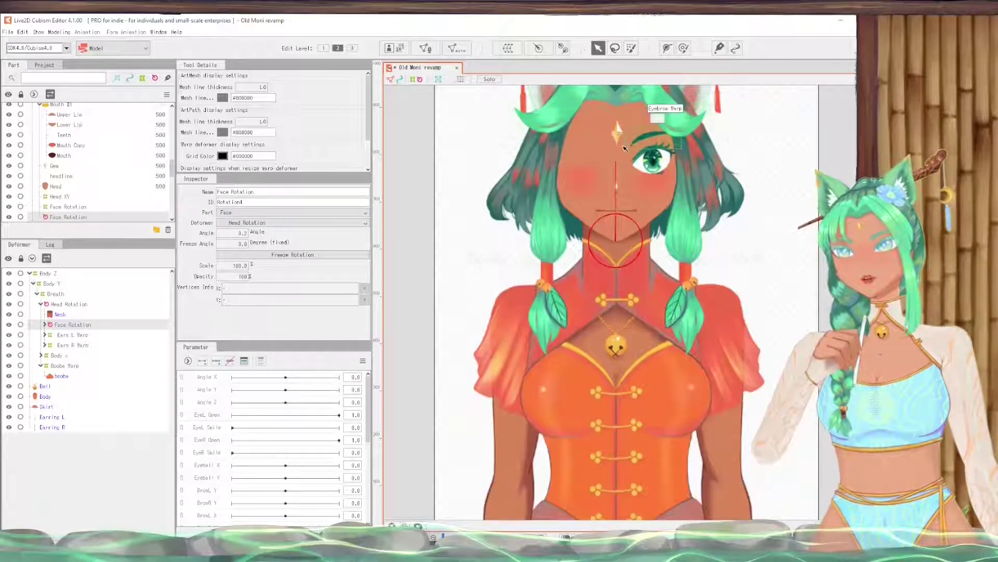
mouse_move(617, 159)
mouse_down()
mouse_move(637, 161)
mouse_move(593, 152)
mouse_move(640, 156)
mouse_move(602, 156)
mouse_up()
click(572, 171)
scroll(535, 253, down, 3)
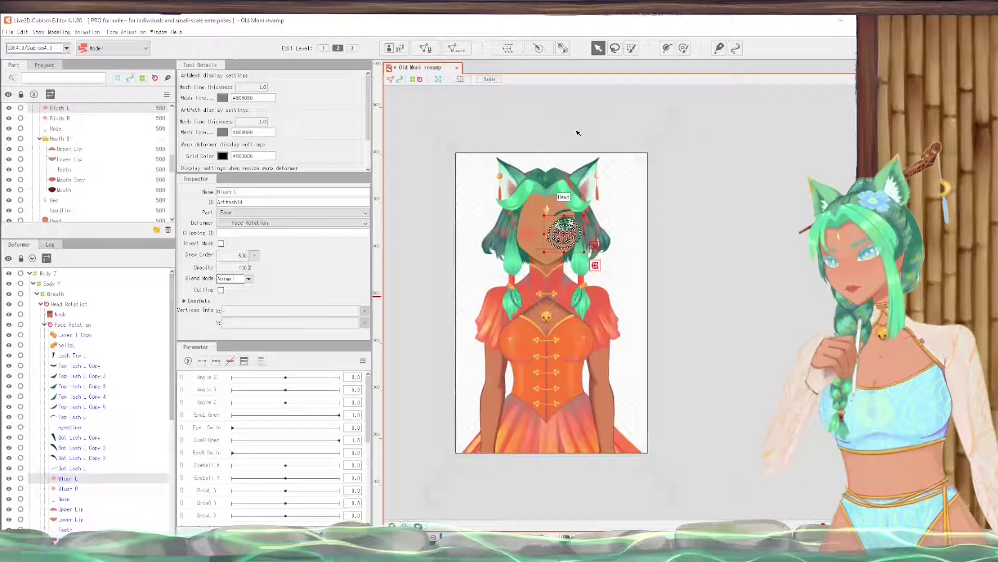
scroll(534, 252, up, 3)
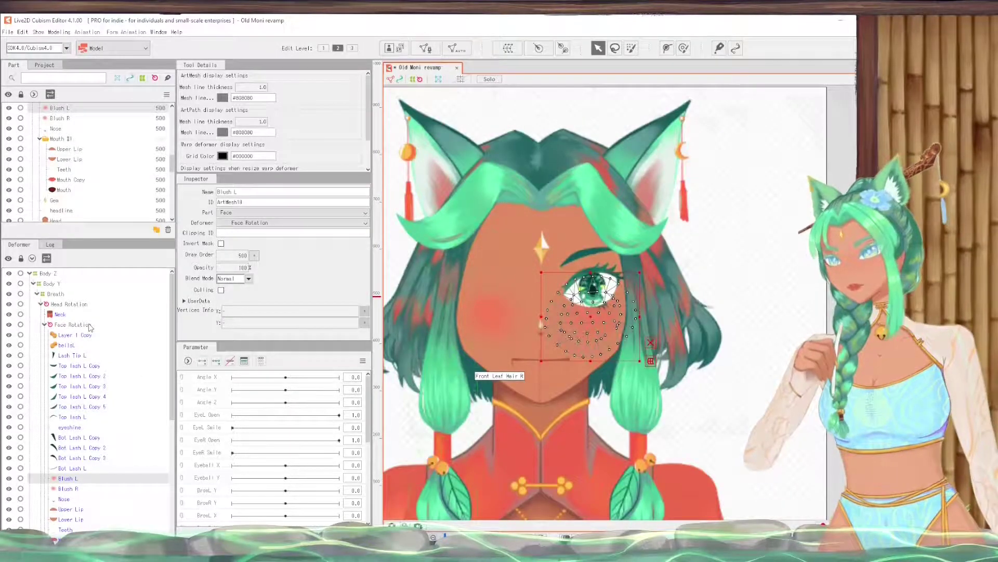
click(540, 287)
mouse_move(518, 284)
mouse_down()
mouse_move(582, 289)
mouse_move(515, 283)
mouse_move(580, 285)
mouse_move(532, 281)
mouse_up()
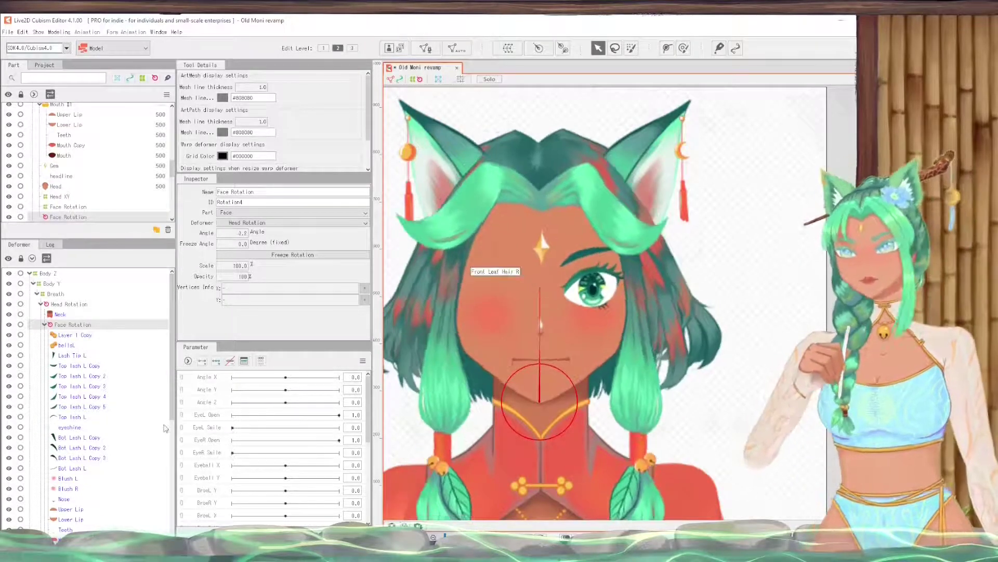
Step: Move Ears L Warp and Ears R Warp from Head Rotation into the Face Rotation deformer
scroll(83, 439, down, 4)
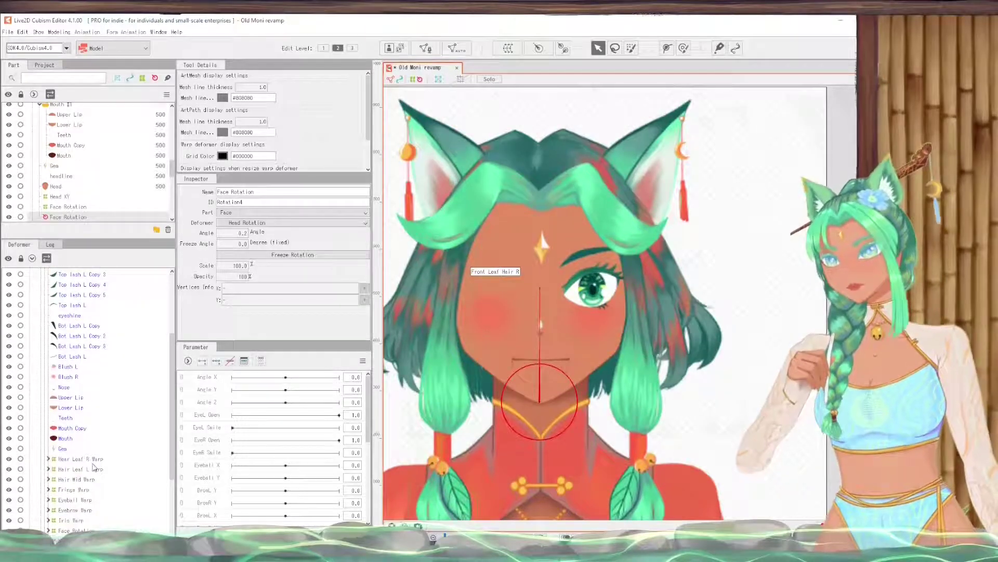
scroll(99, 468, down, 3)
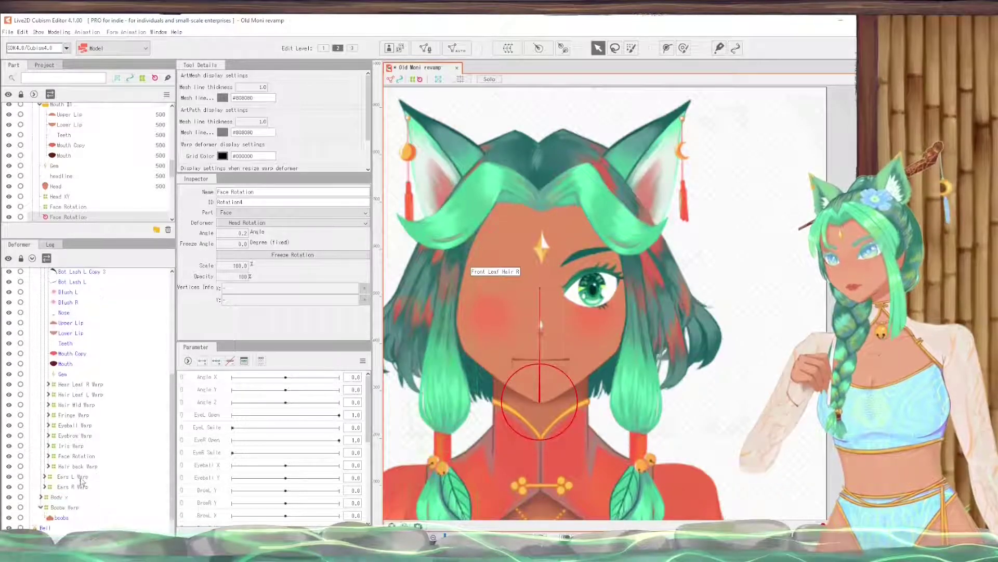
click(80, 477)
ctrl+click(81, 487)
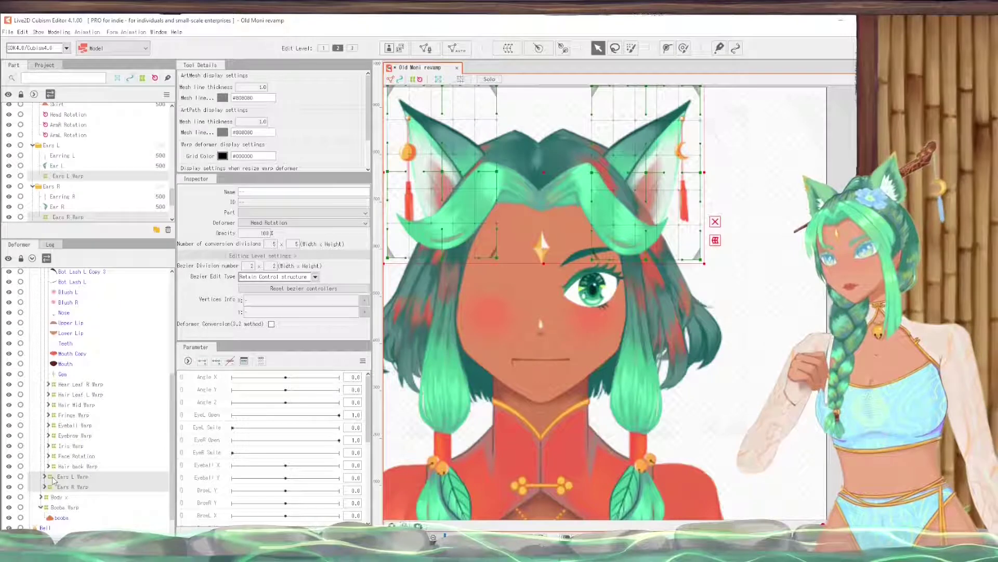
drag(64, 479, 77, 292)
scroll(78, 463, up, 5)
scroll(77, 307, up, 4)
Step: Tilt the Face Rotation deformer to test whether the ears follow the head, and undo the tilt
click(76, 325)
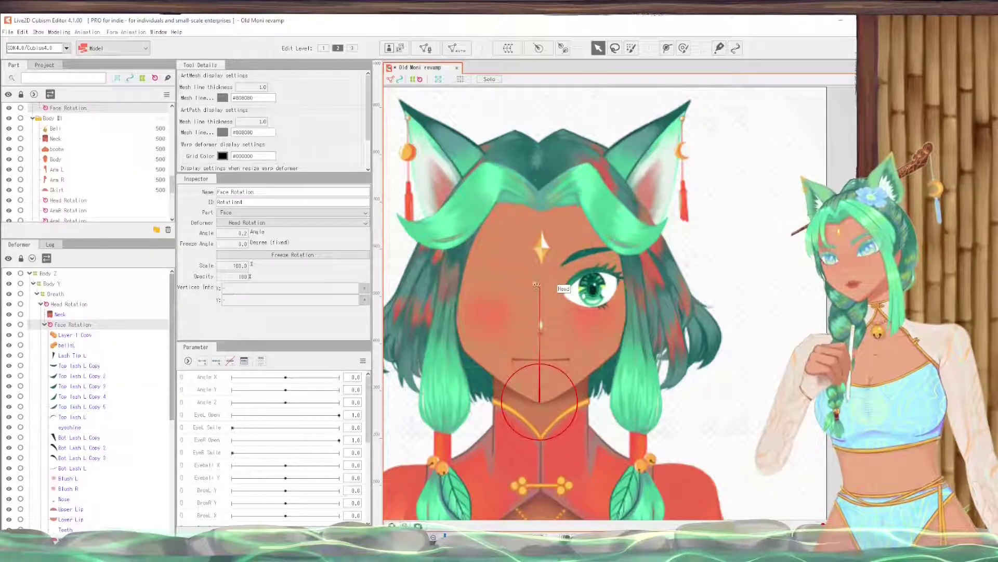
mouse_move(513, 284)
mouse_down()
mouse_move(503, 281)
mouse_move(526, 276)
mouse_up()
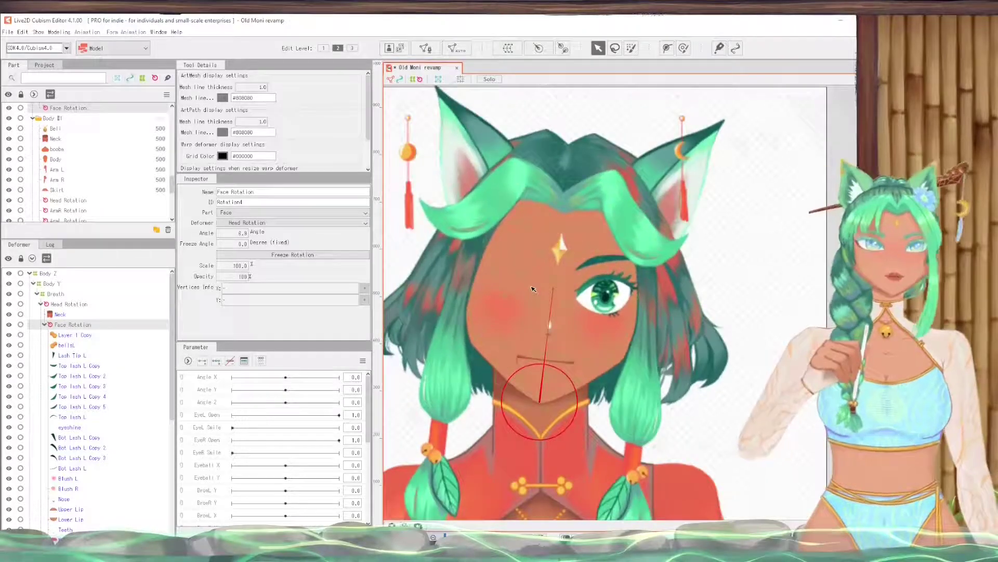
key(ctrl+z)
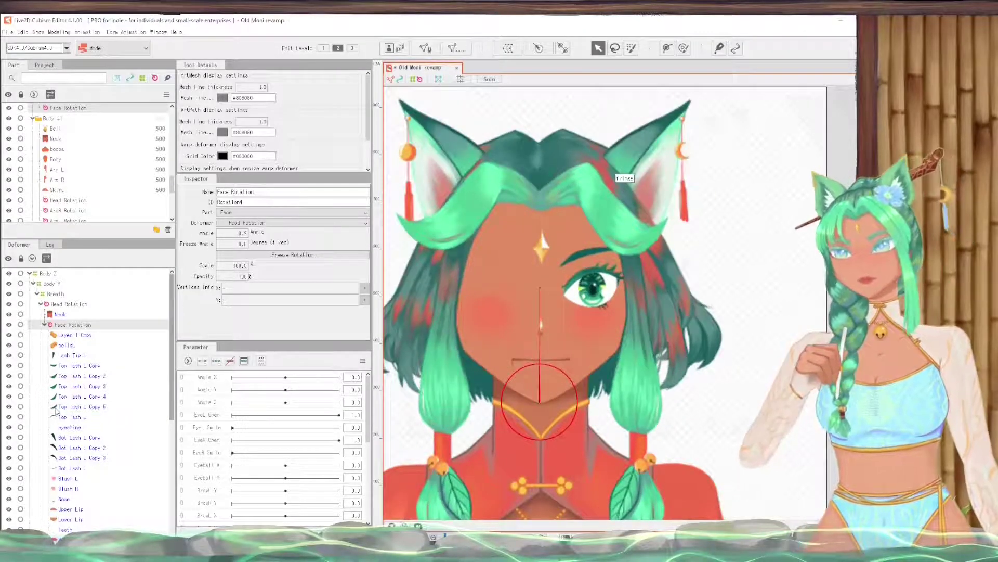
Step: Parent the Bell, Body and Skirt meshes and the Boobs Warp deformer to the Body x deformer
scroll(82, 408, down, 10)
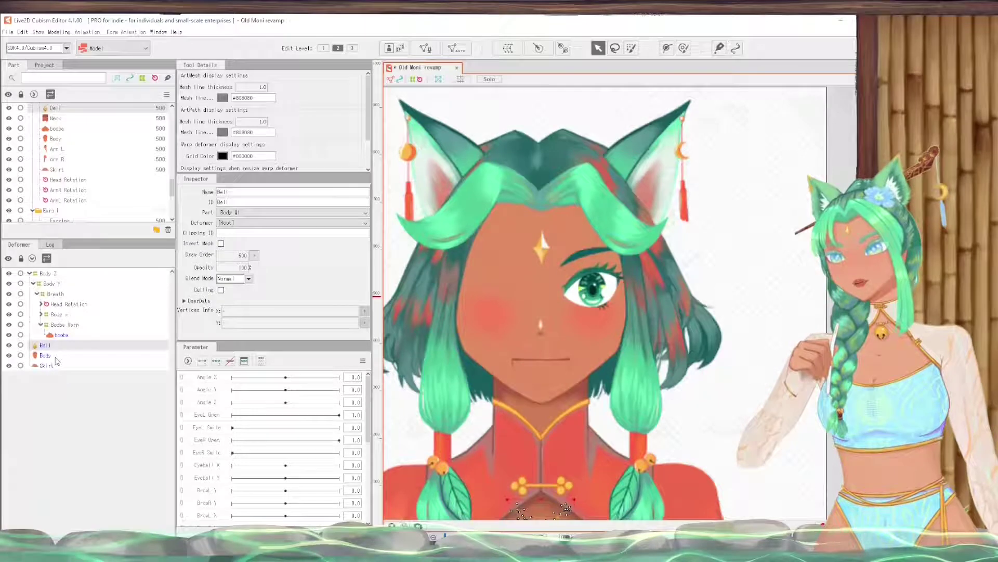
scroll(498, 438, down, 3)
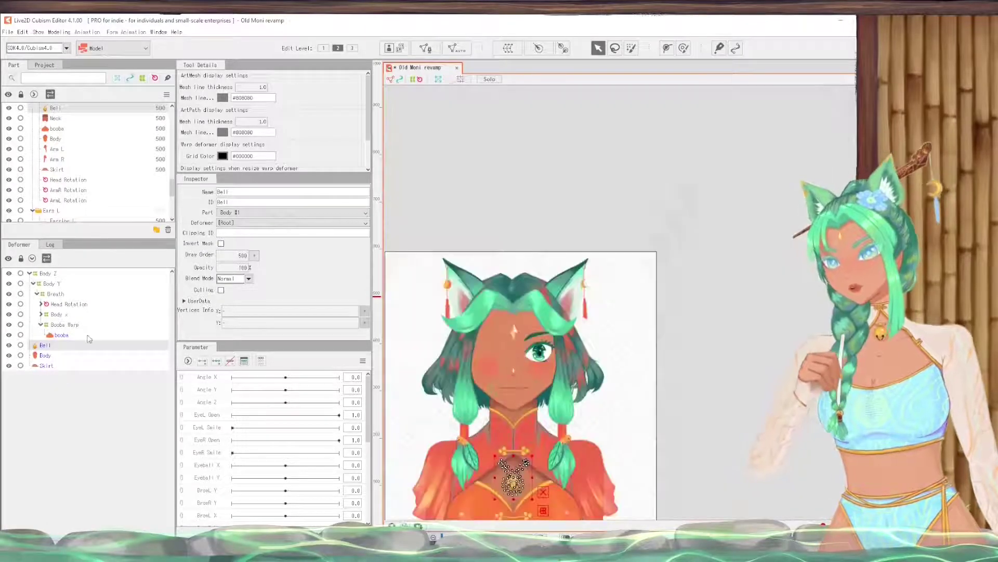
shift+click(54, 367)
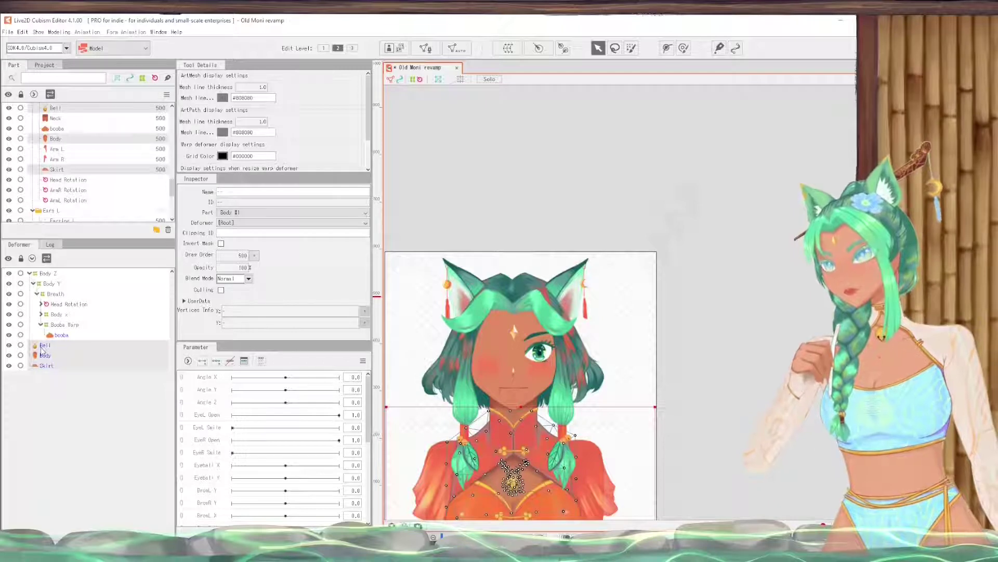
drag(44, 349, 62, 318)
click(57, 325)
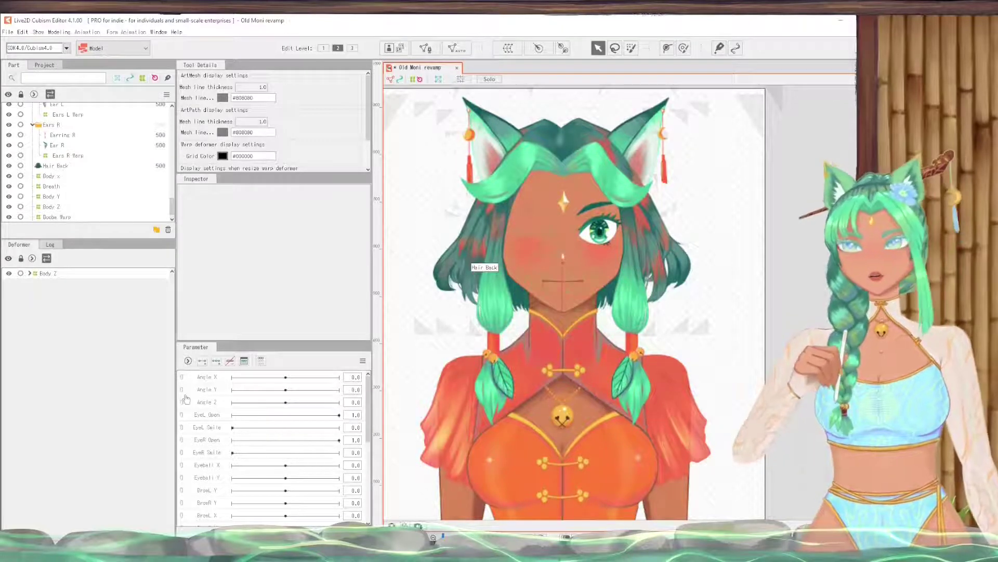
Step: Expand the deformer hierarchy from Body Z through Body Y, Breath and Body x to ArmR Rotation to review the nesting
click(30, 274)
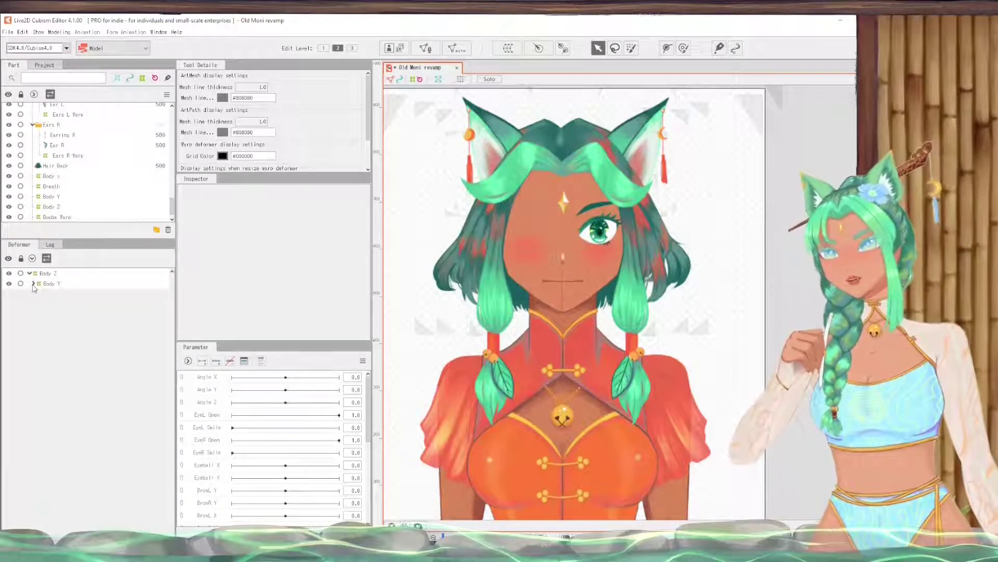
click(33, 284)
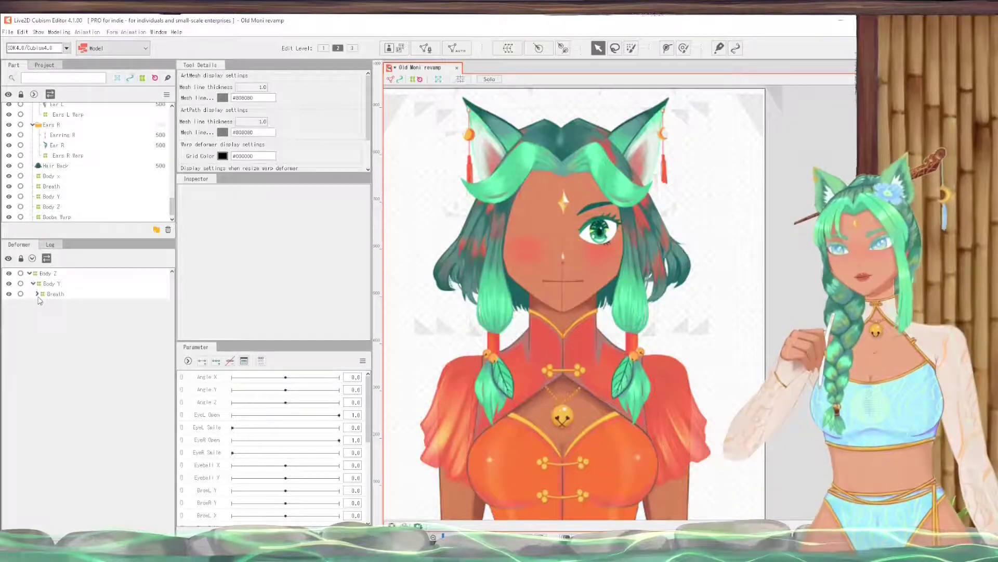
click(37, 294)
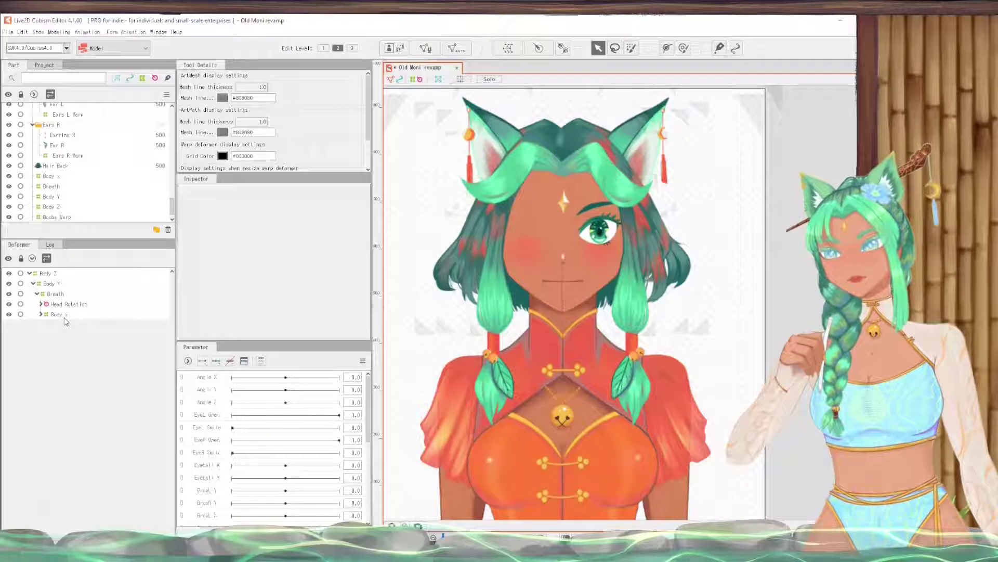
click(40, 315)
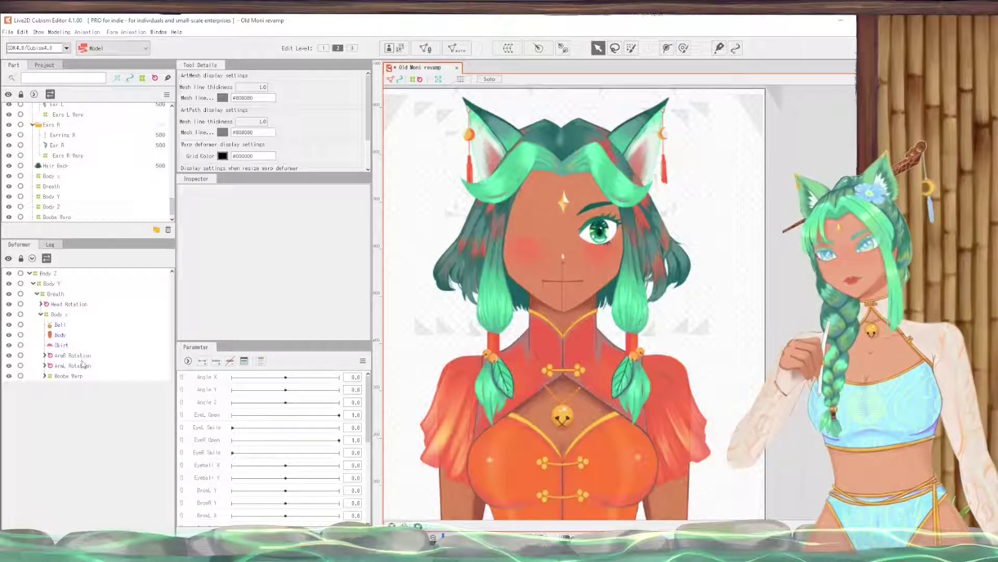
click(45, 356)
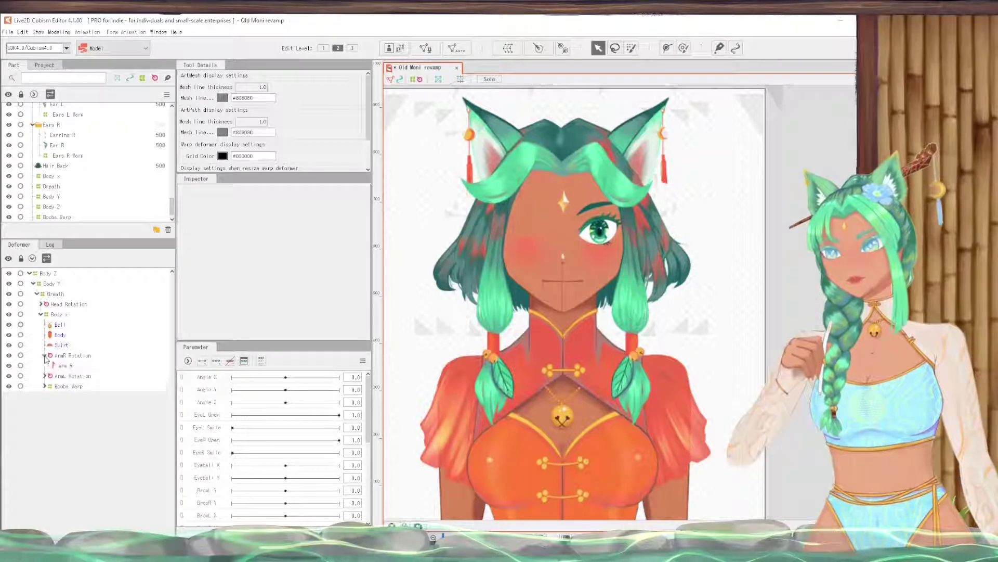
Step: Expand ArmR Rotation, ArmL Rotation and Boobs Warp under Body x to review the mesh nested in each
click(62, 356)
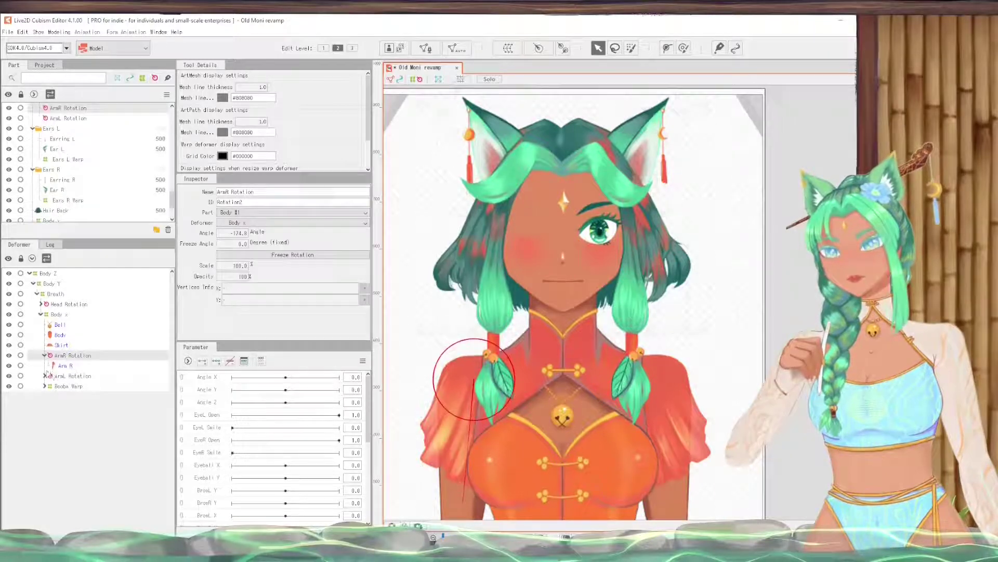
click(44, 376)
click(44, 356)
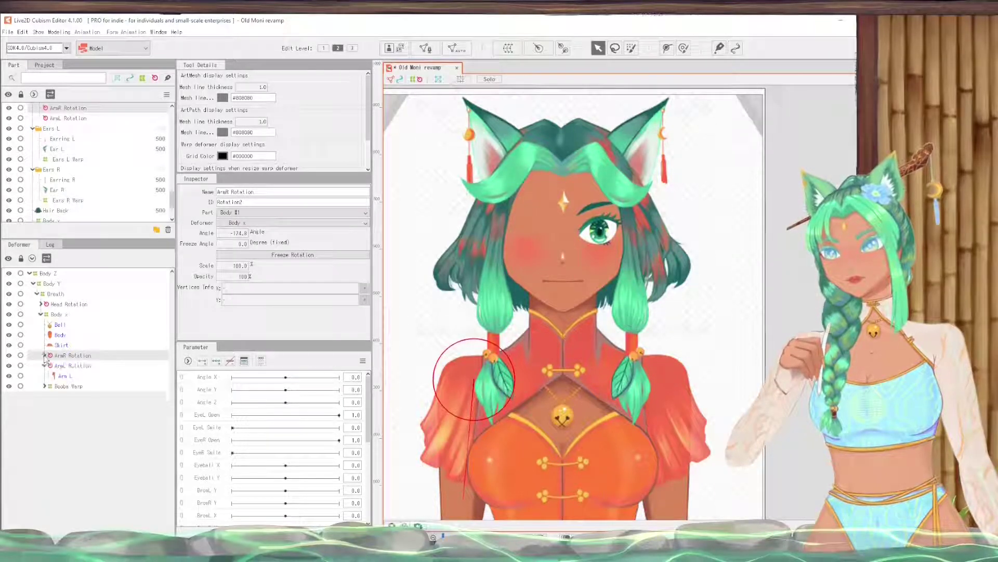
click(44, 355)
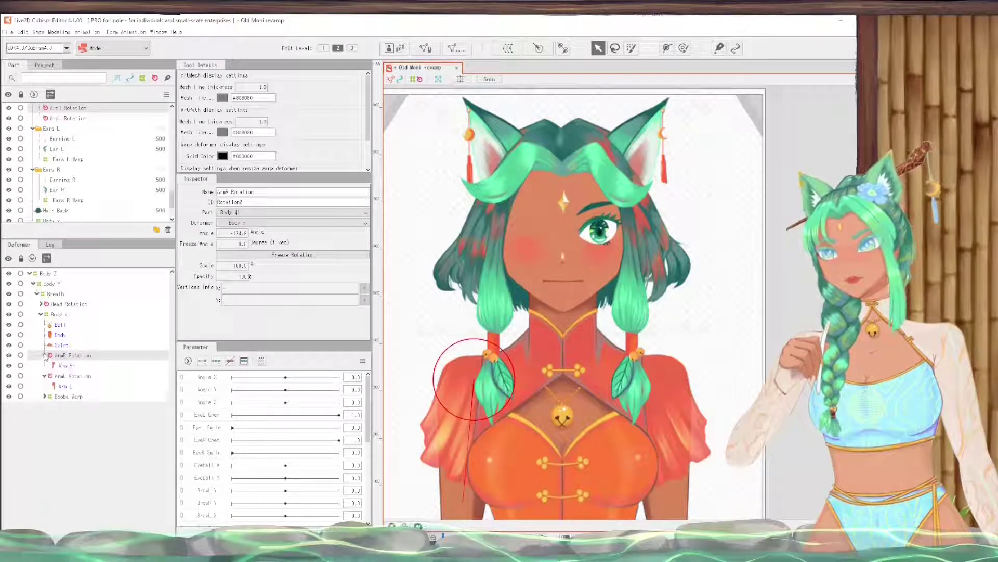
click(57, 397)
click(44, 396)
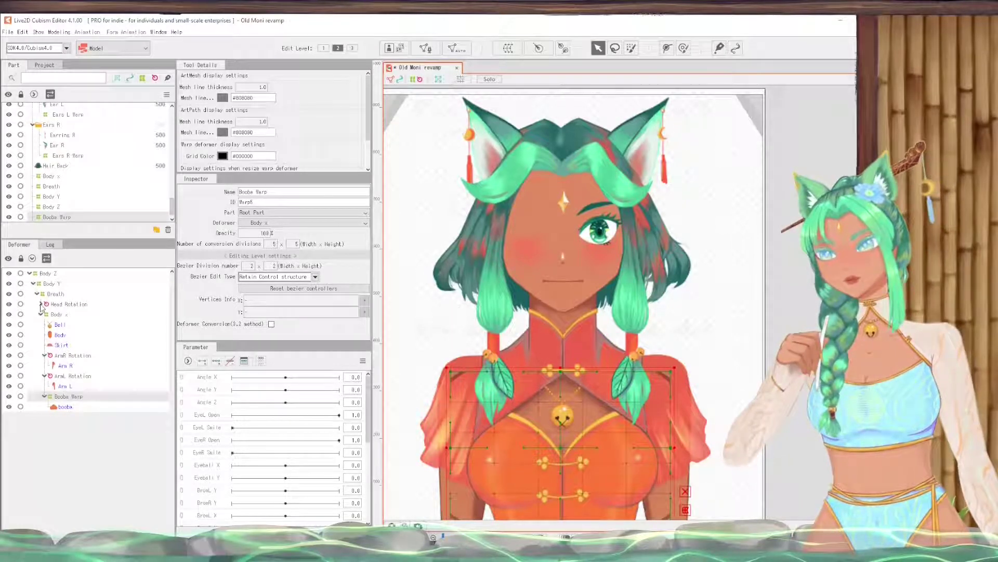
Step: Expand Head Rotation and Face Rotation in the deformer hierarchy, checking the Neck mesh and the Face Rotation deformer
click(41, 304)
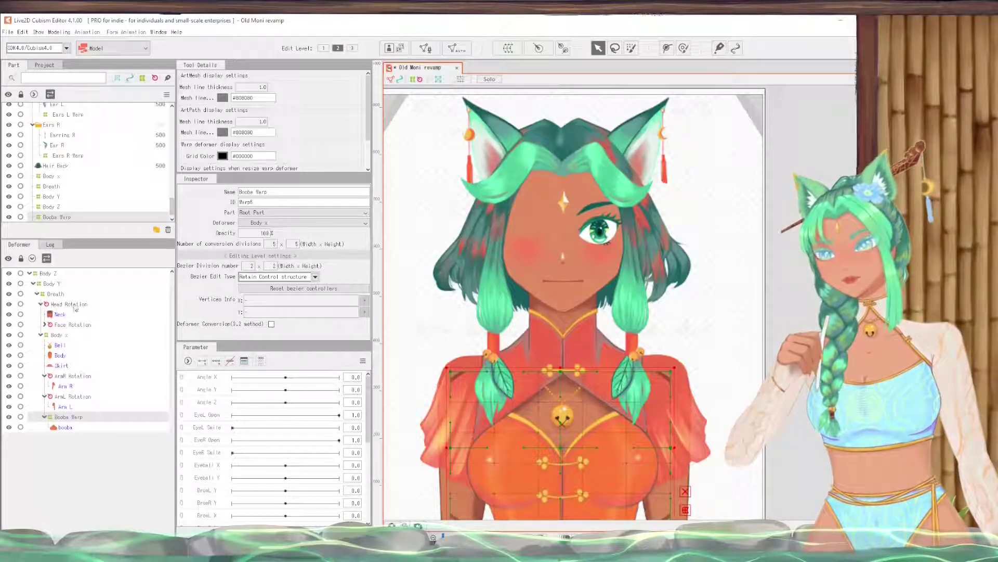
click(58, 315)
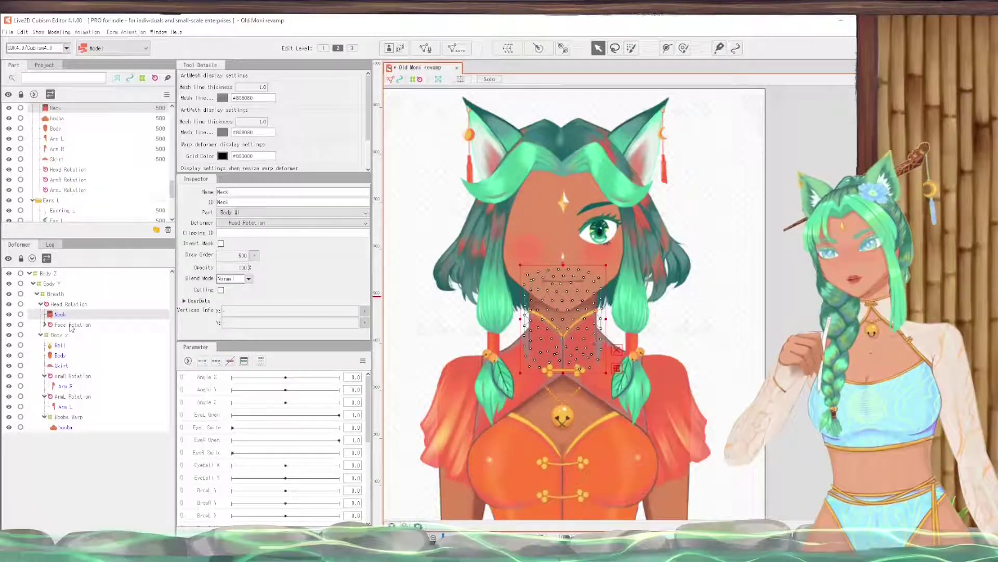
click(71, 326)
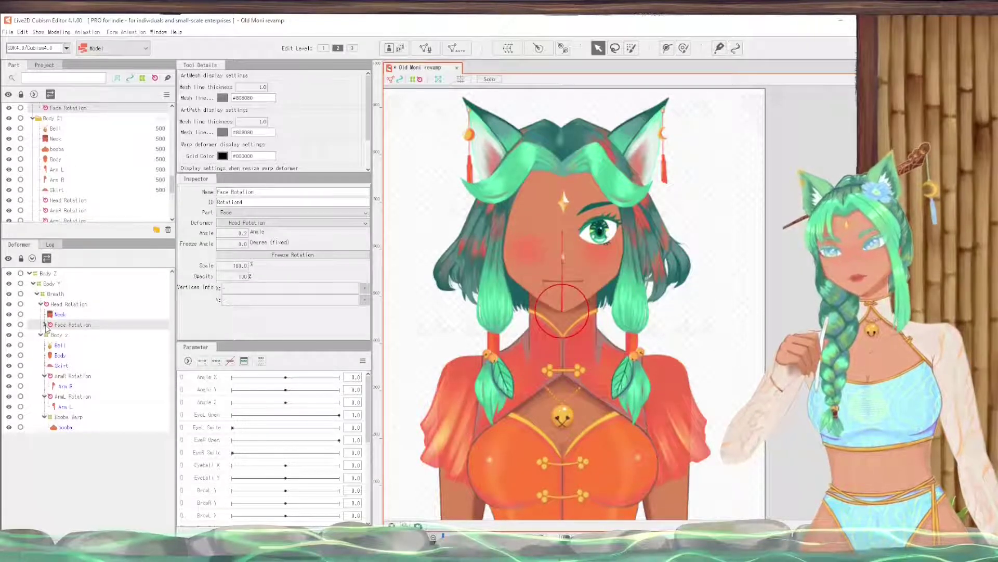
click(45, 325)
Step: Go through the hair bell, left eyelash, eyeshine and Blush L meshes under Face Rotation, highlighting each on the model
click(87, 336)
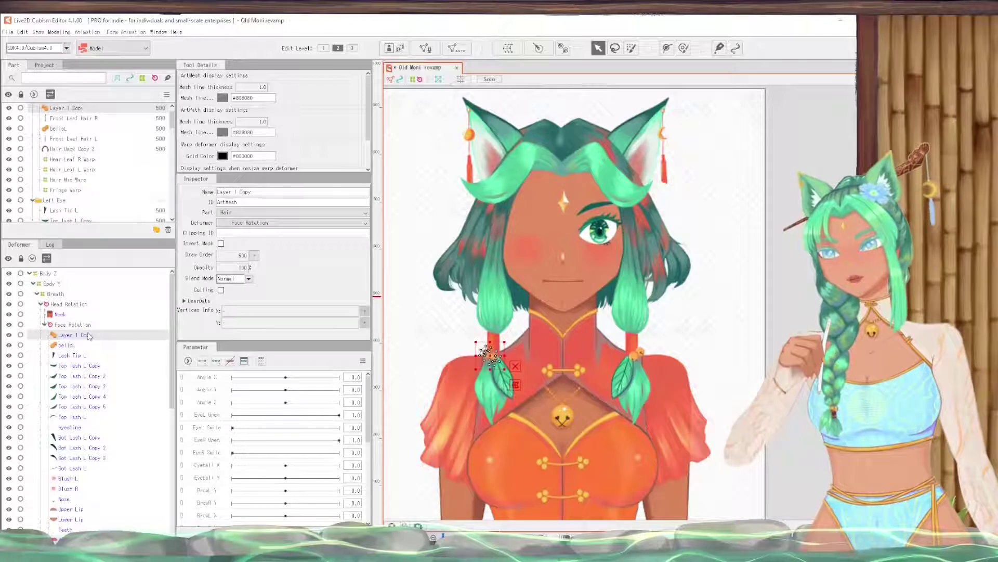
click(76, 346)
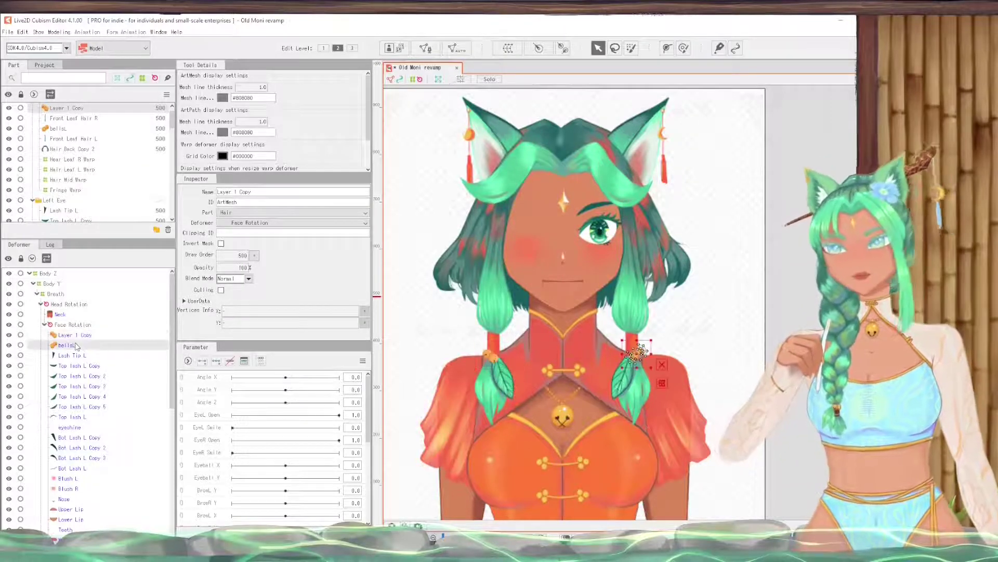
click(78, 355)
click(92, 375)
click(92, 396)
click(90, 417)
click(89, 428)
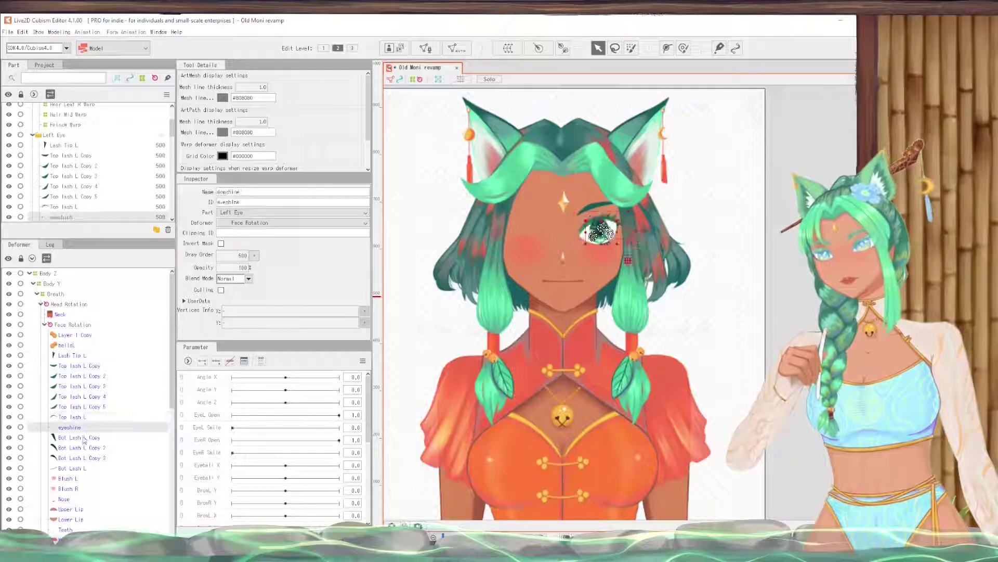
scroll(98, 430, down, 2)
click(86, 383)
click(83, 394)
click(78, 404)
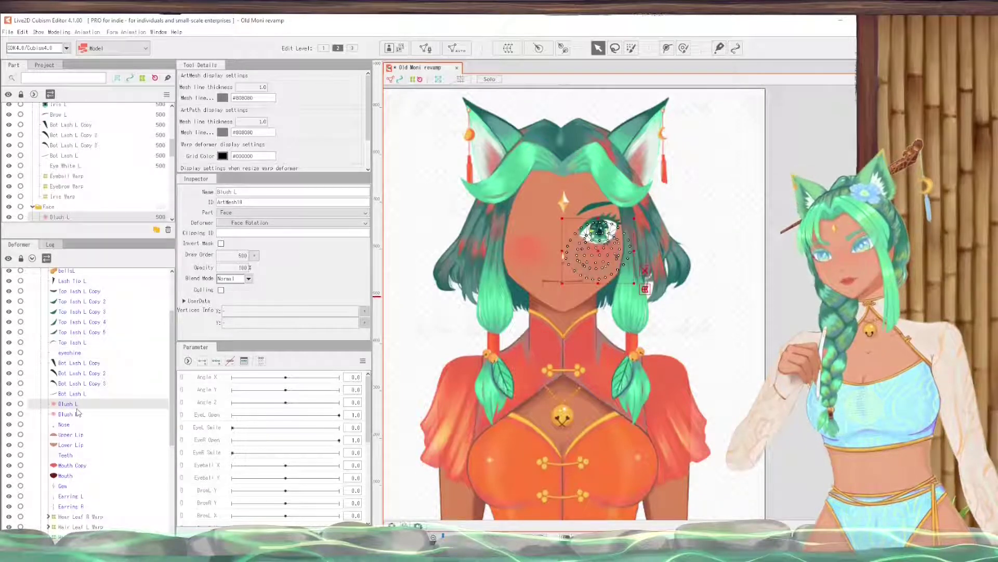
Step: Inspect the Nose, lip, Teeth, Mouth, Gem and Earring L and R meshes nested under Face Rotation
scroll(78, 404, down, 2)
click(71, 351)
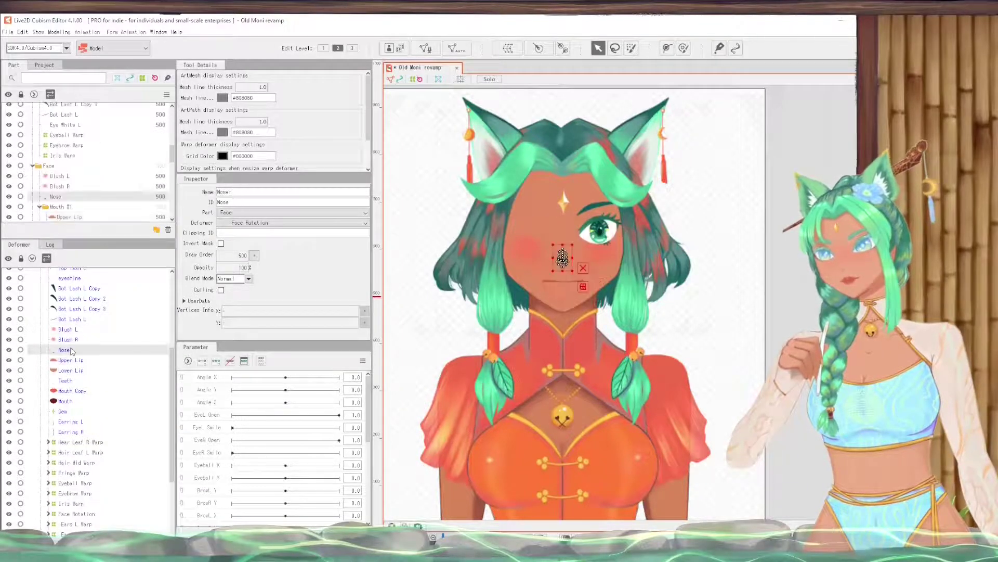
click(76, 360)
click(76, 370)
click(77, 380)
click(78, 391)
click(78, 400)
scroll(77, 364, down, 2)
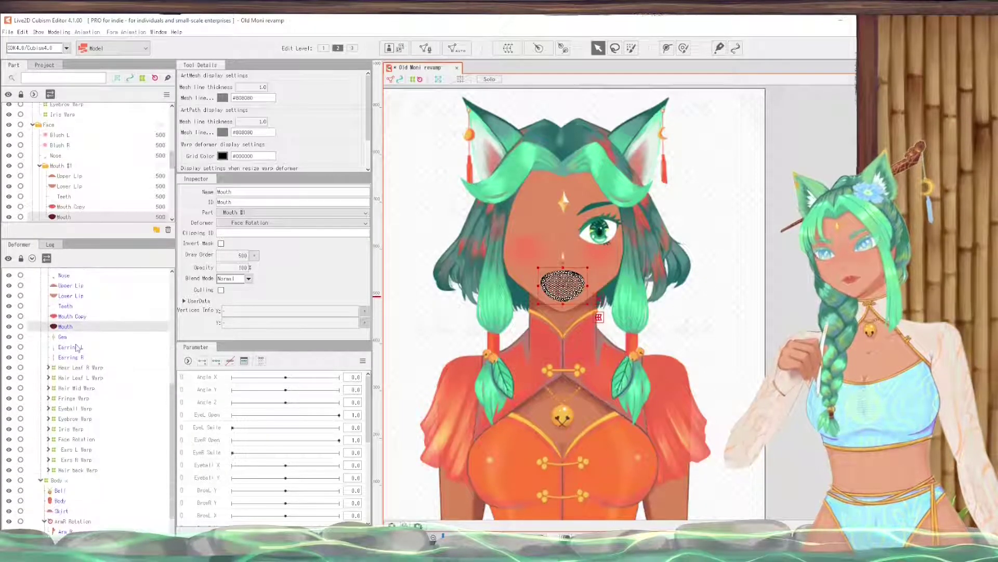
click(78, 338)
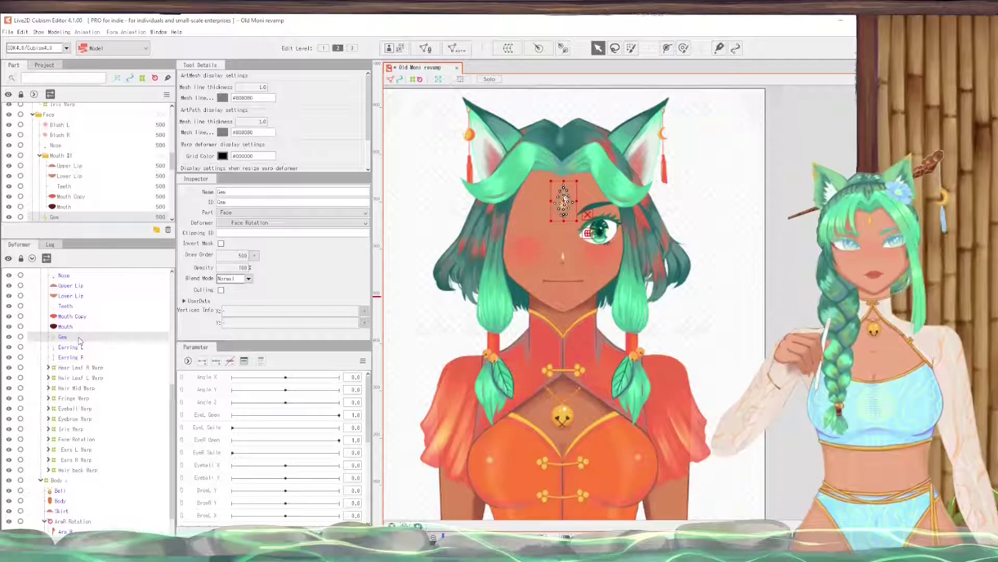
click(78, 347)
click(79, 358)
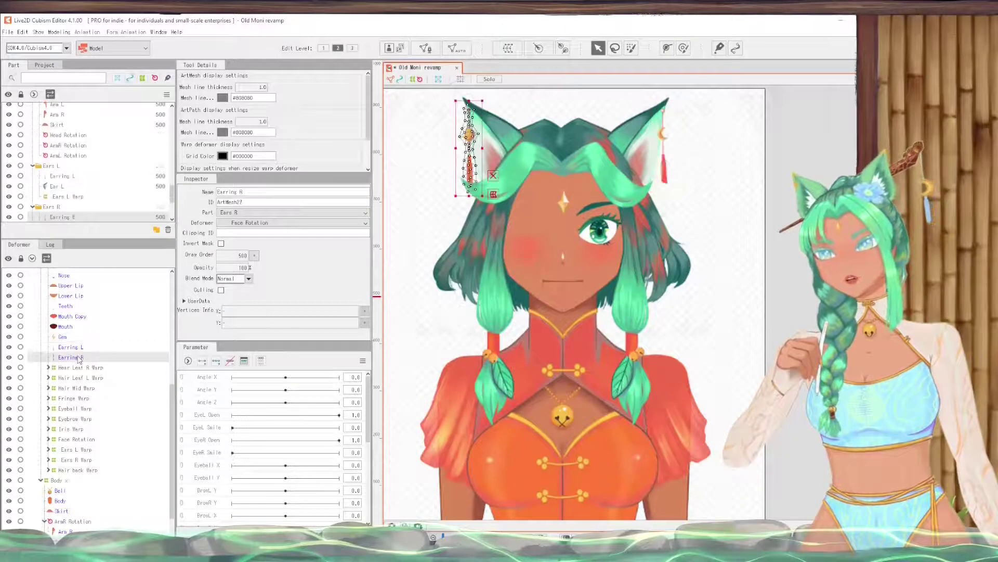
Step: Review the hair leaf, Hair Mid, Fringe, Eyeball, Eyebrow and Iris warp deformers nested under Face Rotation
scroll(84, 354, down, 2)
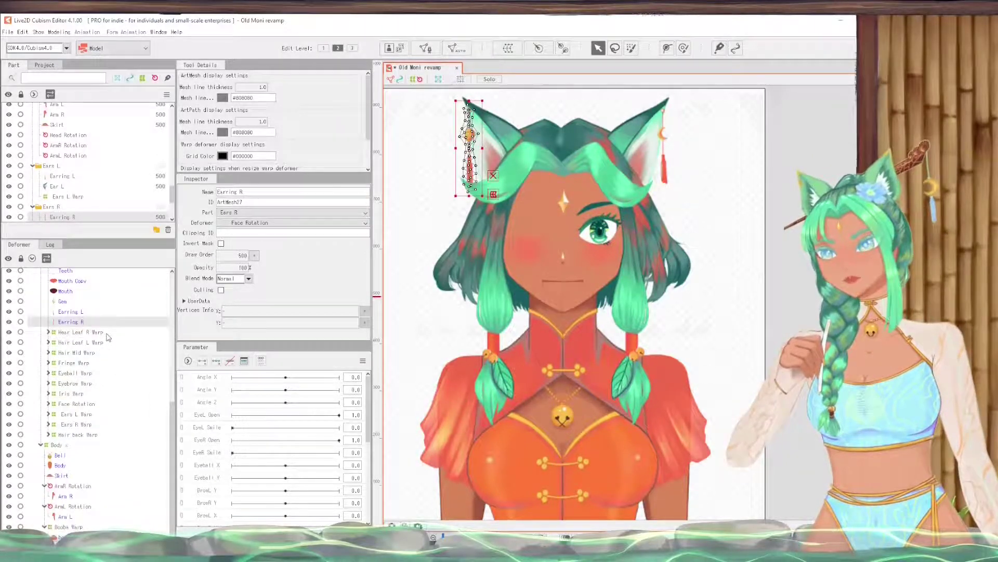
click(106, 333)
click(84, 353)
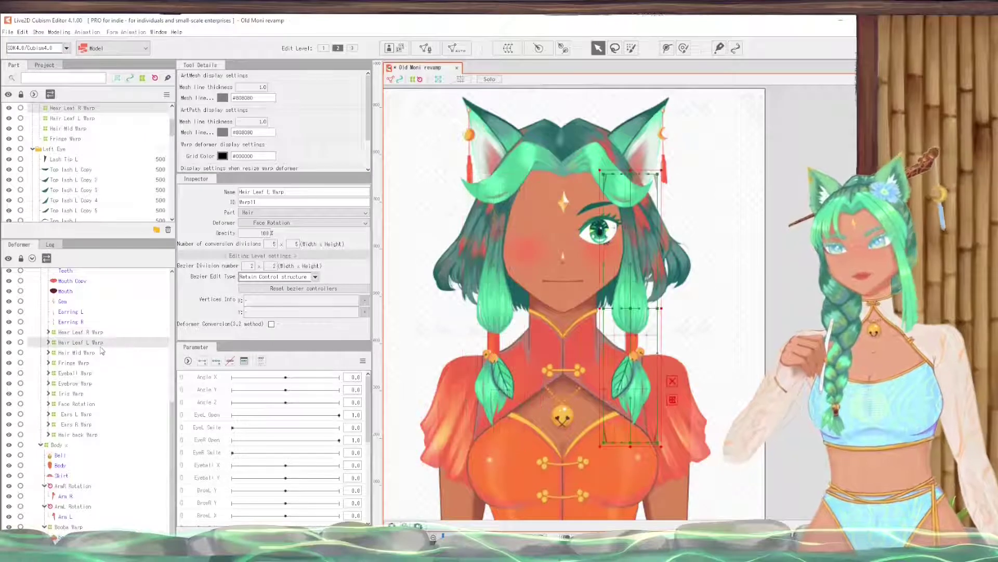
click(91, 362)
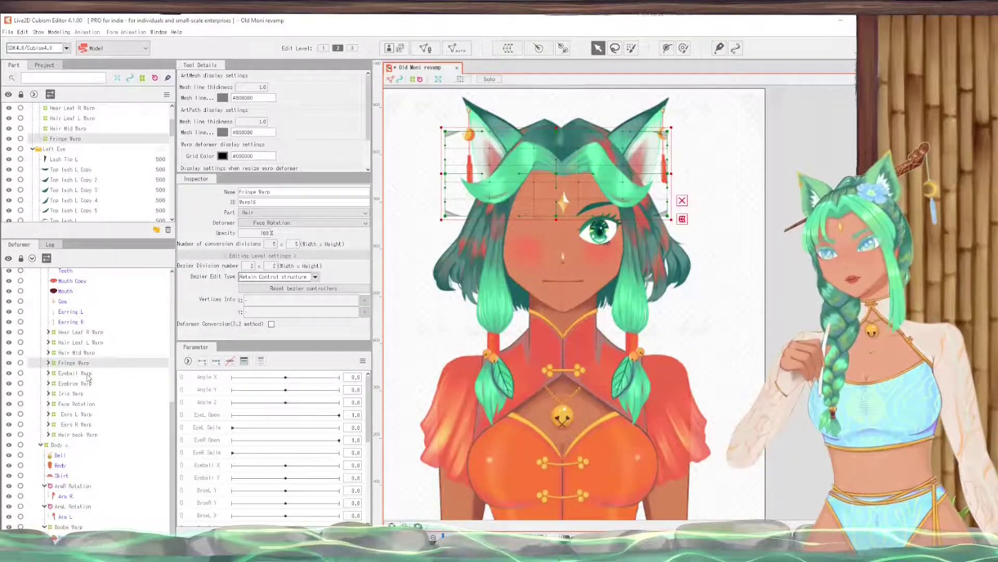
click(88, 374)
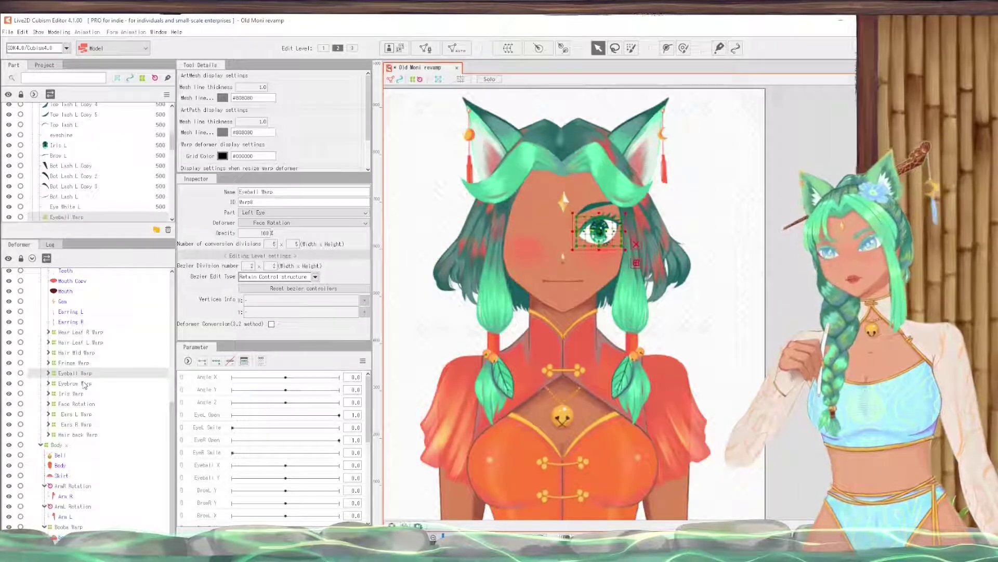
click(89, 386)
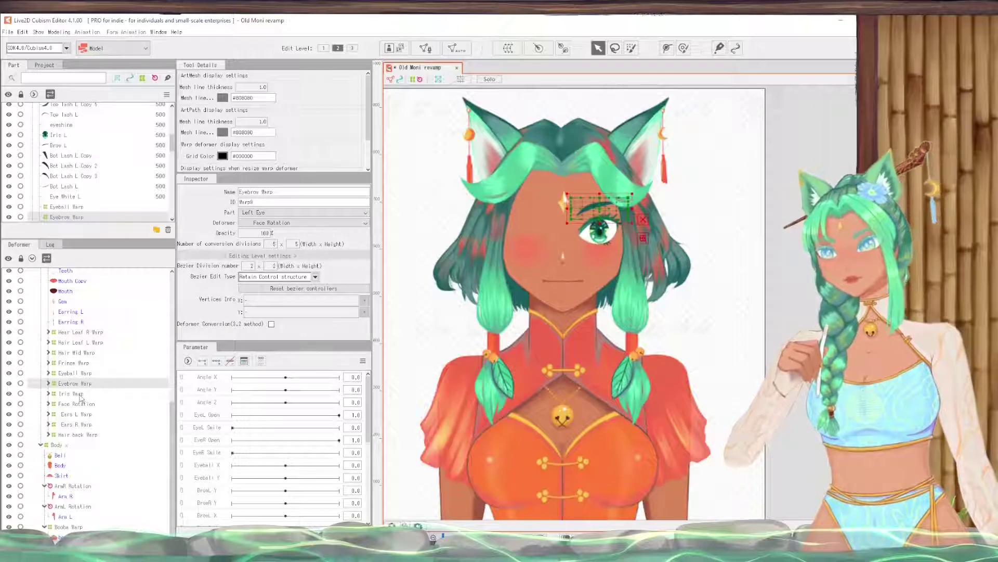
click(94, 394)
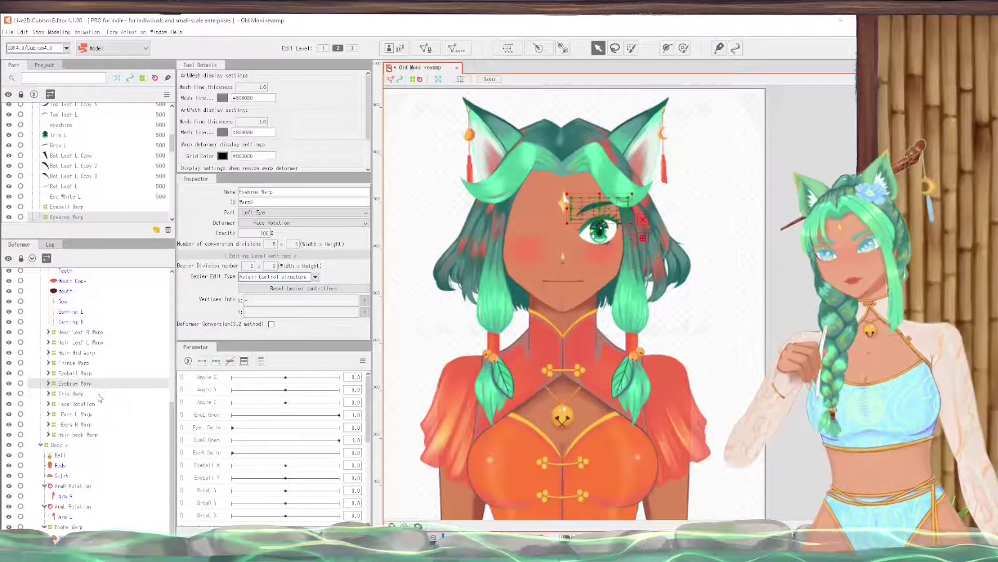
Step: Rename the warp deformer called Face Rotation as Head XY and expand it to check its headline mesh
click(81, 405)
click(85, 415)
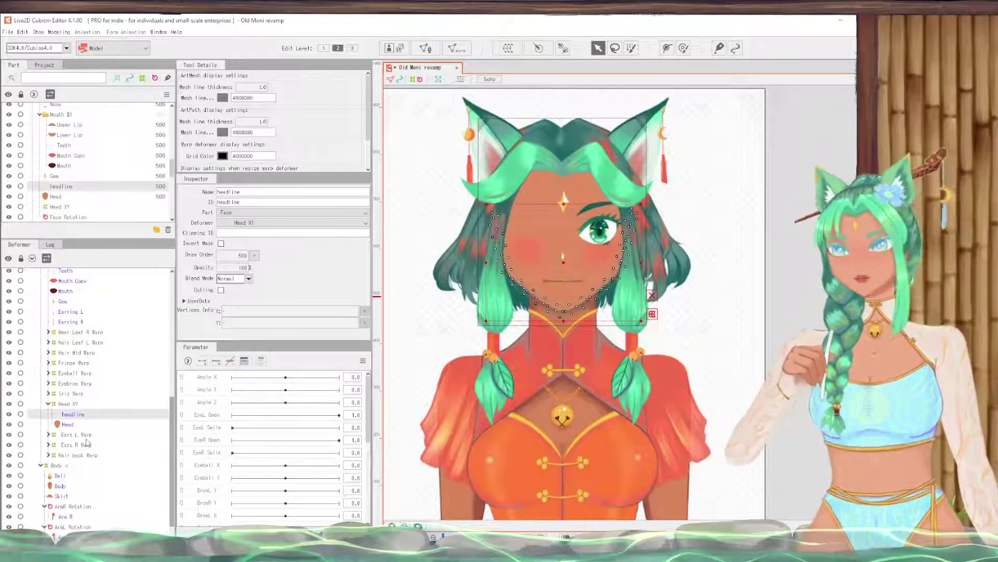
Step: Expand Ears L Warp, Ears R Warp and Hair back Warp to check the ear and Hair Back meshes inside
click(50, 435)
click(47, 434)
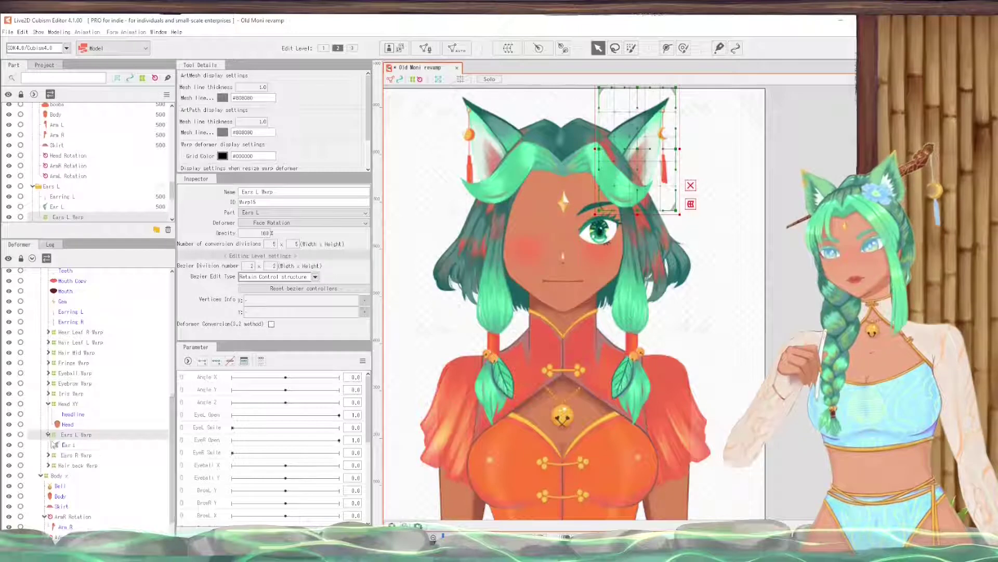
click(48, 455)
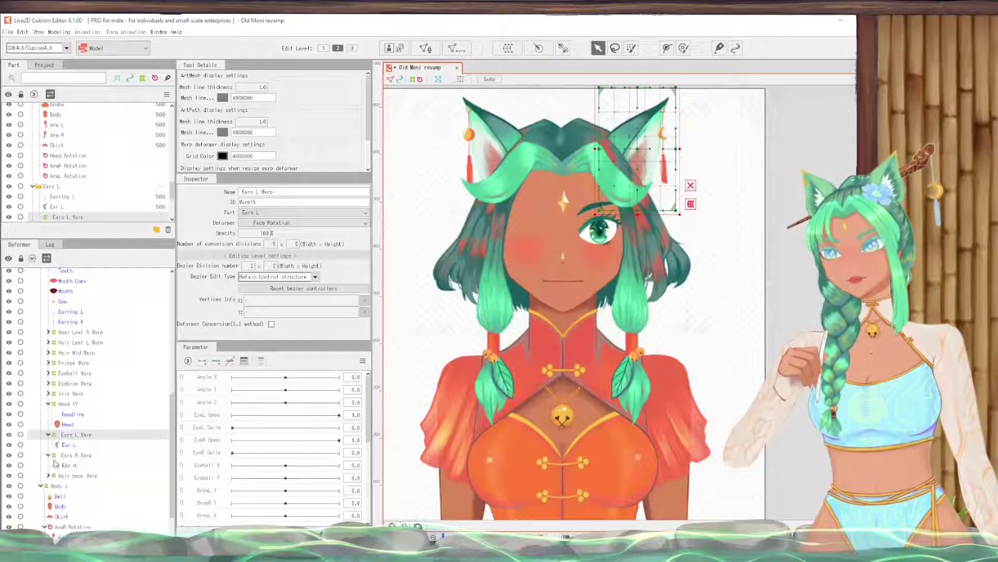
click(95, 479)
click(48, 476)
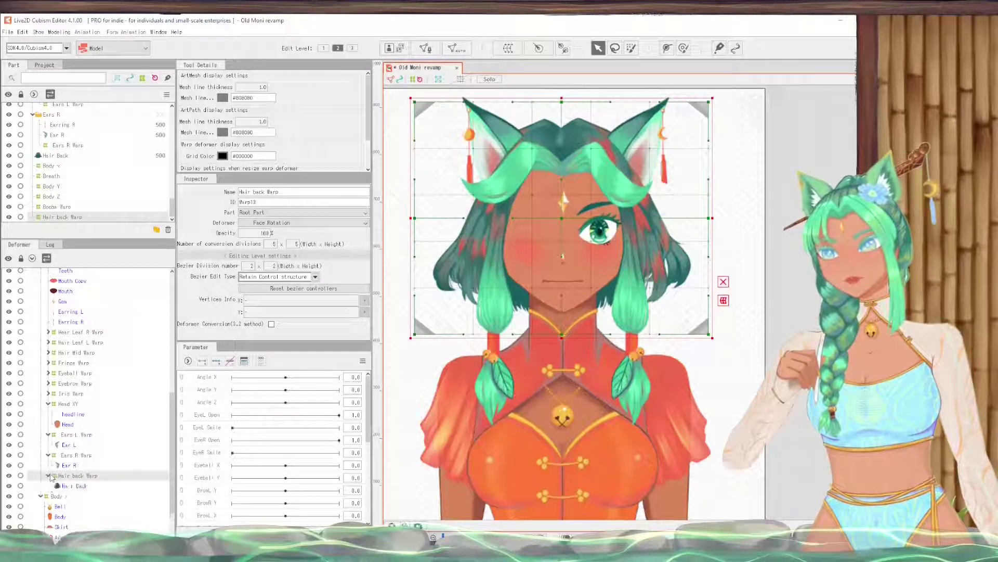
click(66, 485)
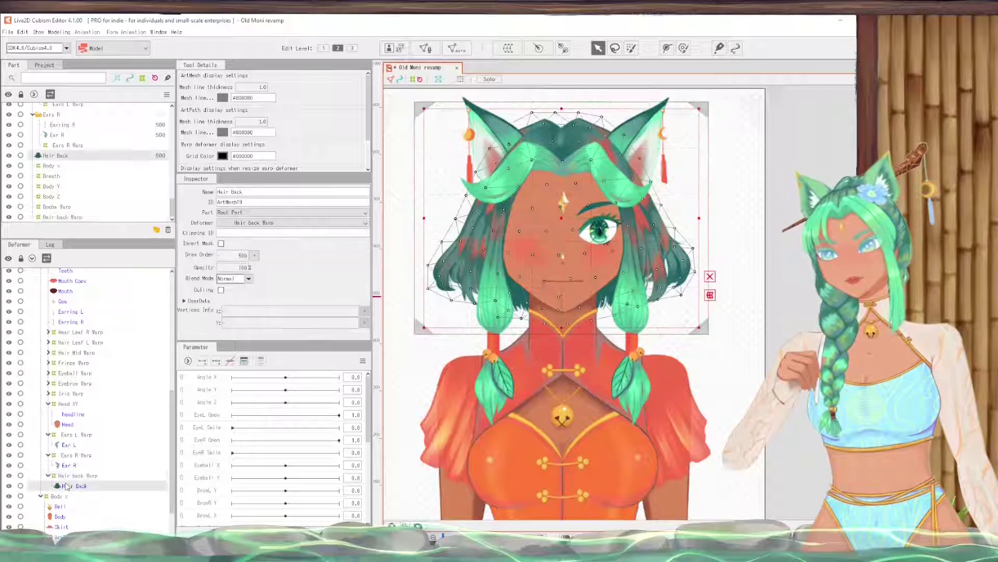
click(92, 439)
scroll(99, 453, up, 8)
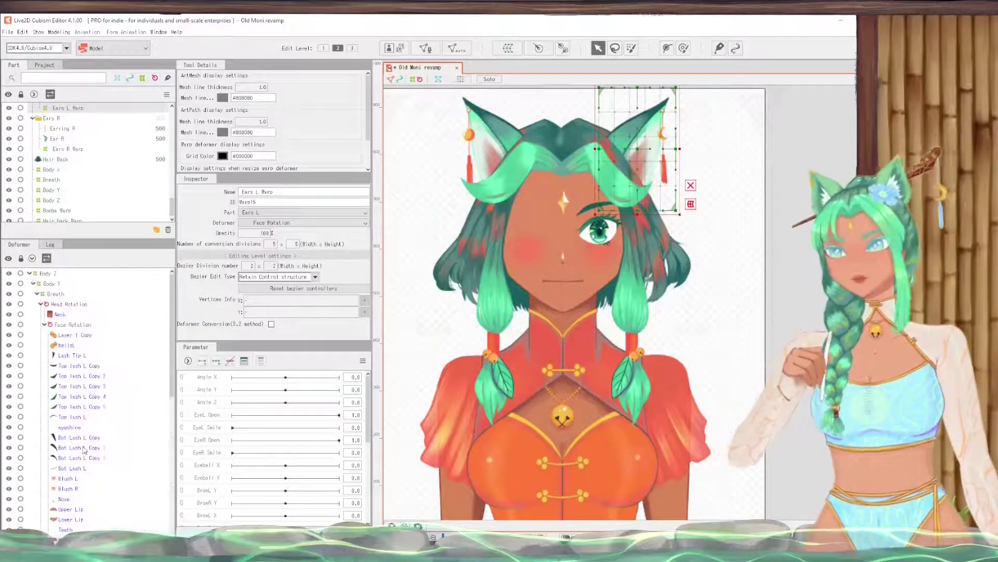